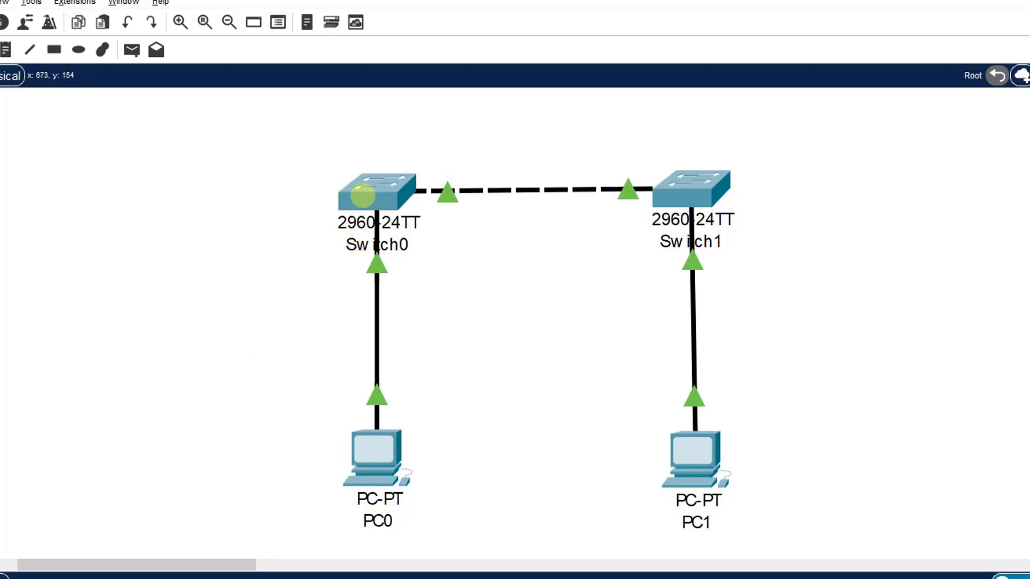
Step: Open Switch0's command line interface and start a console session
{"action": "left_click", "coordinate": [362, 191]}
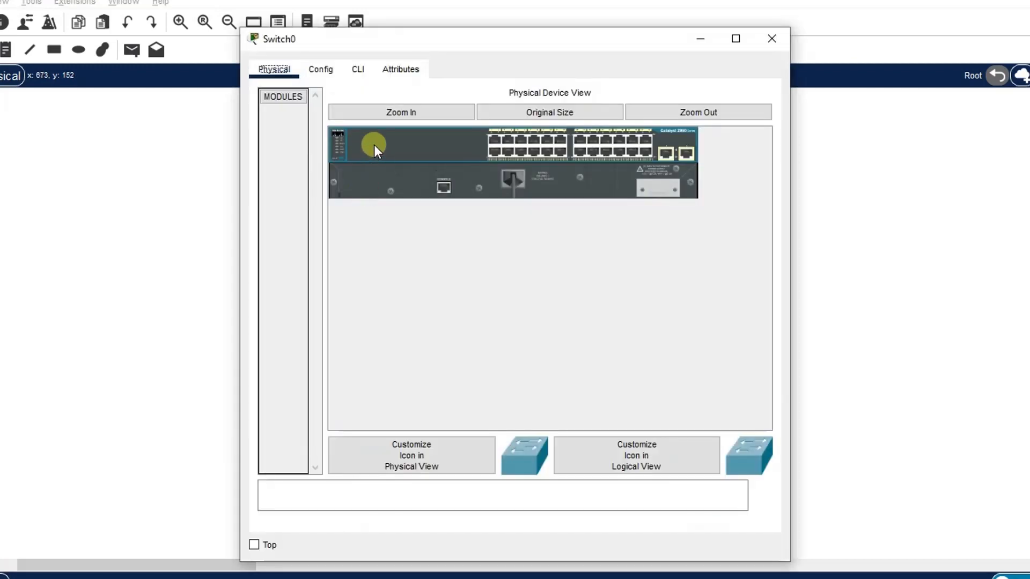
{"action": "left_click", "coordinate": [358, 70]}
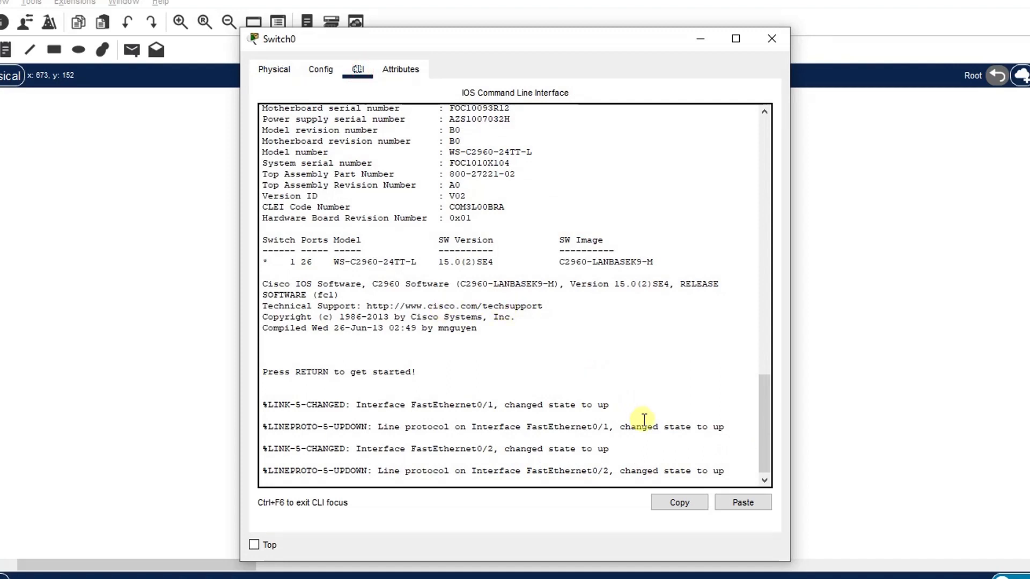
{"action": "key", "text": "Return"}
{"action": "key", "text": "Return"}
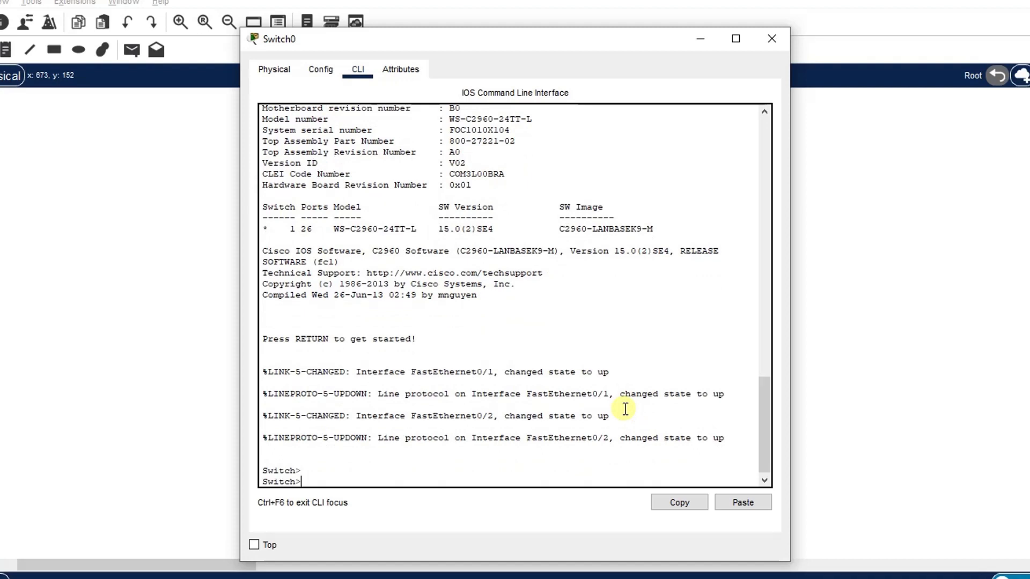
Step: Enter privileged EXEC mode and then global configuration mode on the switch
{"action": "type", "text": "en"}
{"action": "key", "text": "Return"}
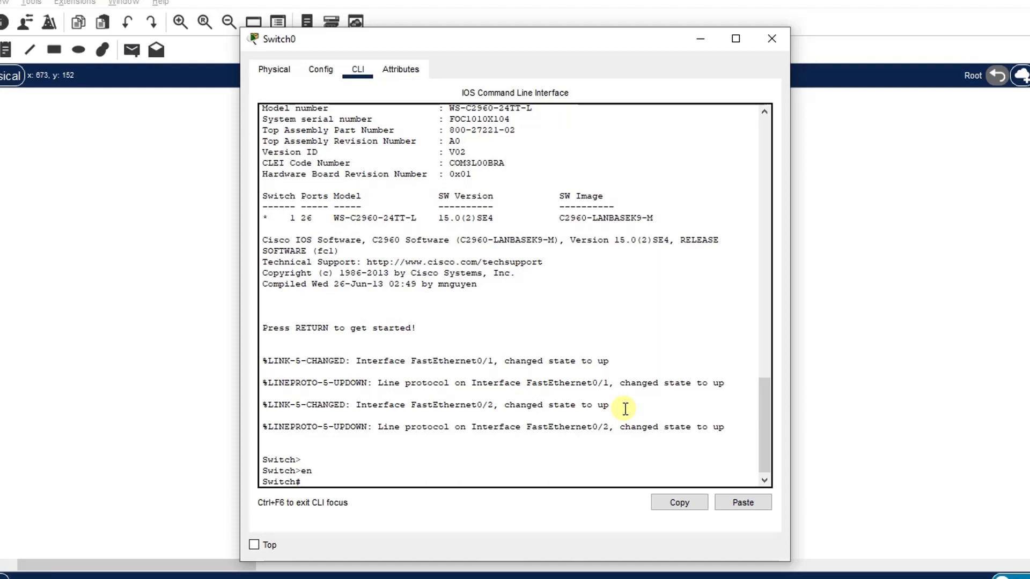
{"action": "type", "text": "cond"}
{"action": "key", "text": "BackSpace"}
{"action": "type", "text": "f t"}
{"action": "key", "text": "Return"}
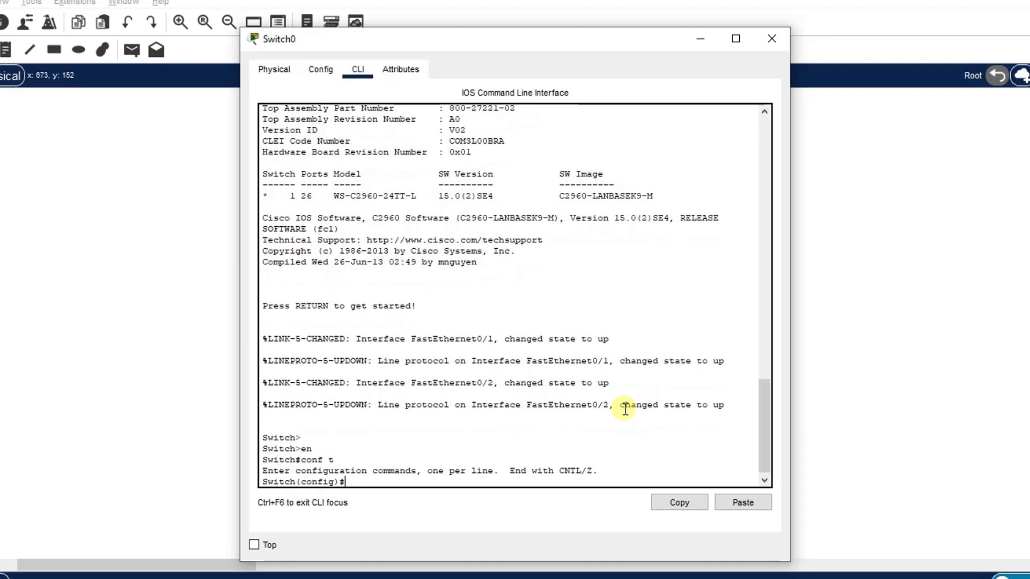
Step: Set the switch hostname to S1
{"action": "type", "text": "hostnam"}
{"action": "key", "text": "Tab"}
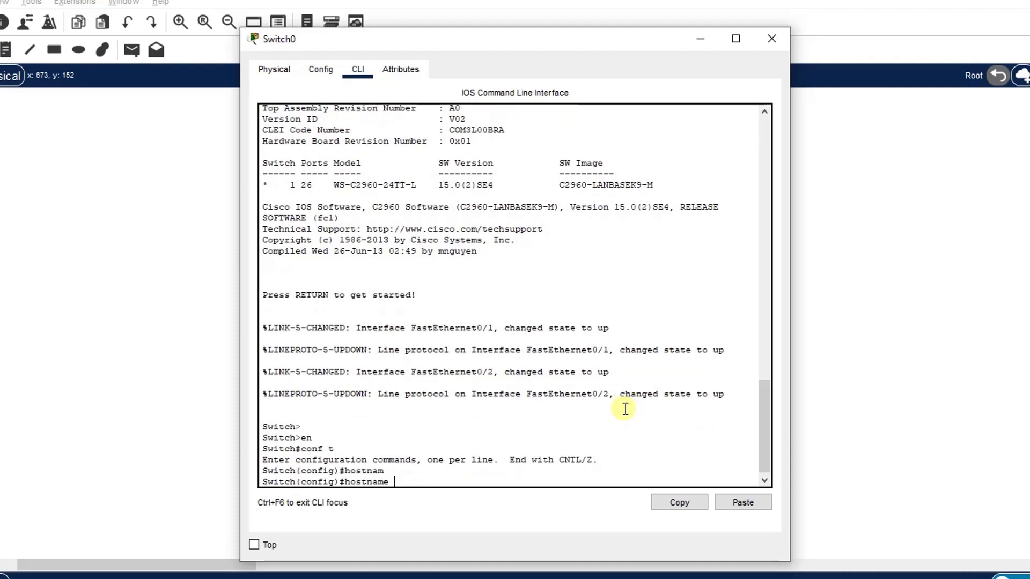
{"action": "type", "text": "S1"}
{"action": "key", "text": "Return"}
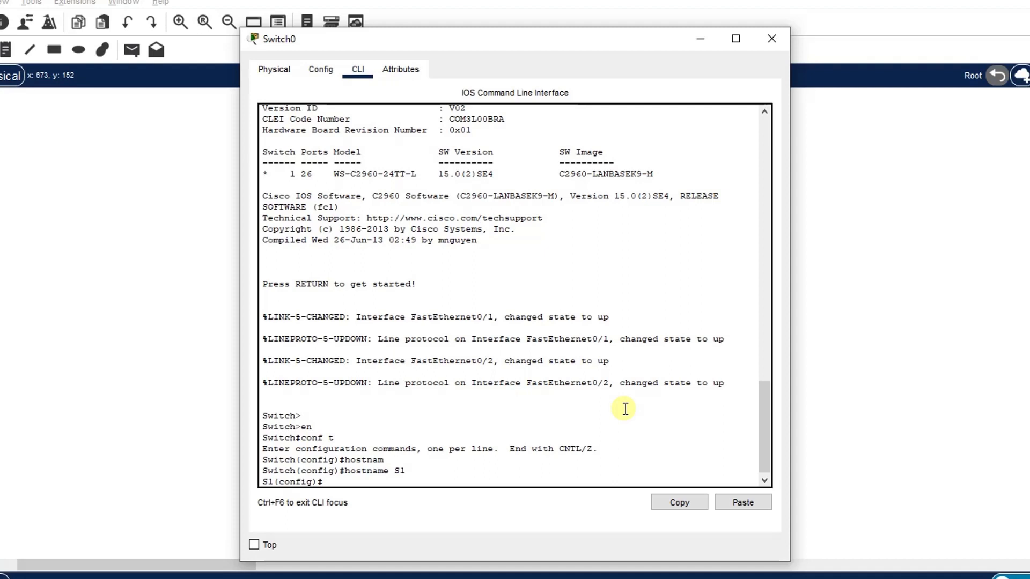
{"action": "key", "text": "Return"}
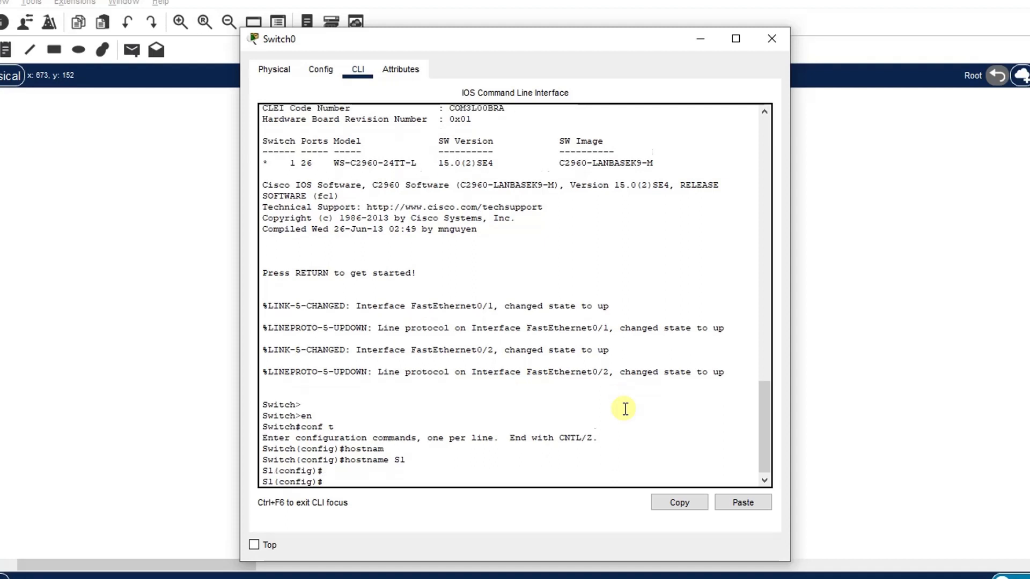
{"action": "key", "text": "Return"}
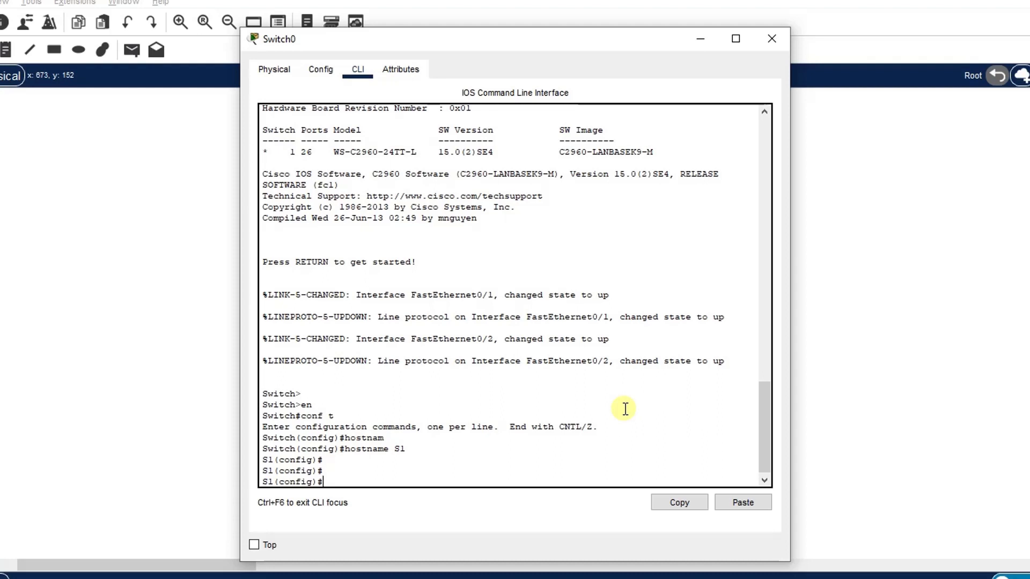
Step: Enter console line 0 configuration and set the console line password
{"action": "type", "text": "line cons"}
{"action": "key", "text": "Tab"}
{"action": "type", "text": "0"}
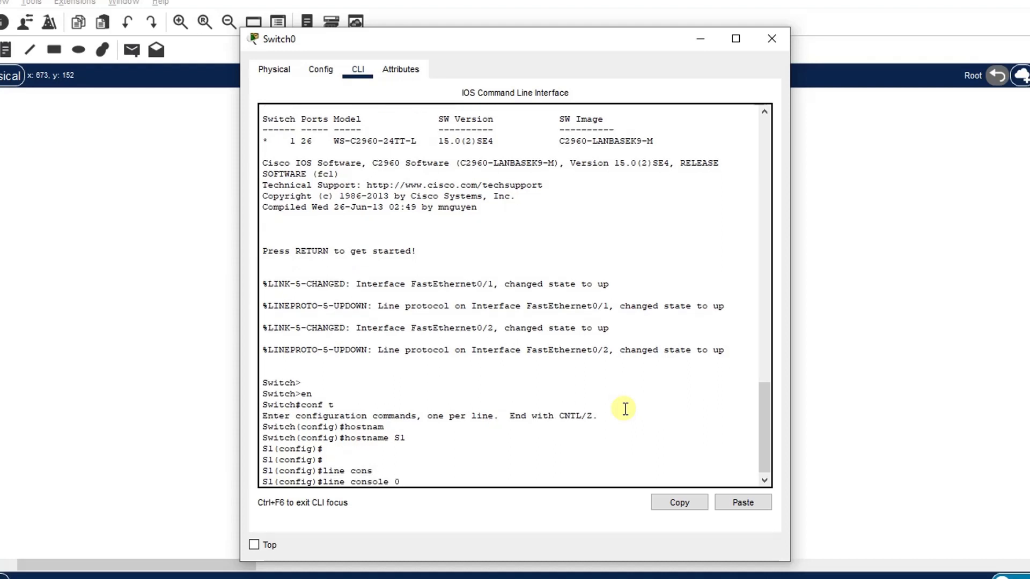
{"action": "key", "text": "Return"}
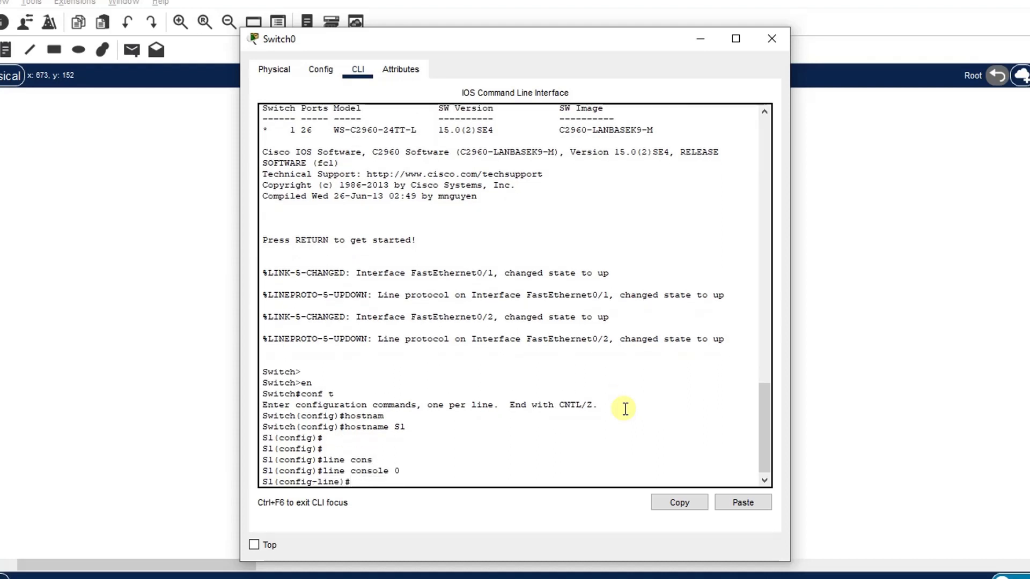
{"action": "type", "text": "pass"}
{"action": "key", "text": "Tab"}
{"action": "type", "text": "m"}
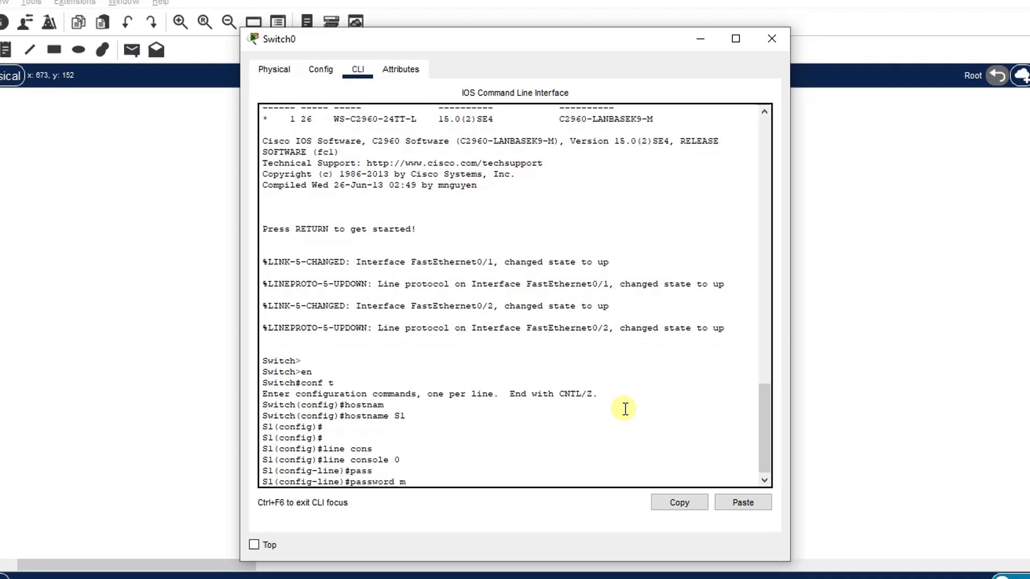
{"action": "type", "text": "ypasswor"}
{"action": "key", "text": "BackSpace"}
{"action": "key", "text": "BackSpace"}
{"action": "key", "text": "BackSpace"}
{"action": "key", "text": "Return"}
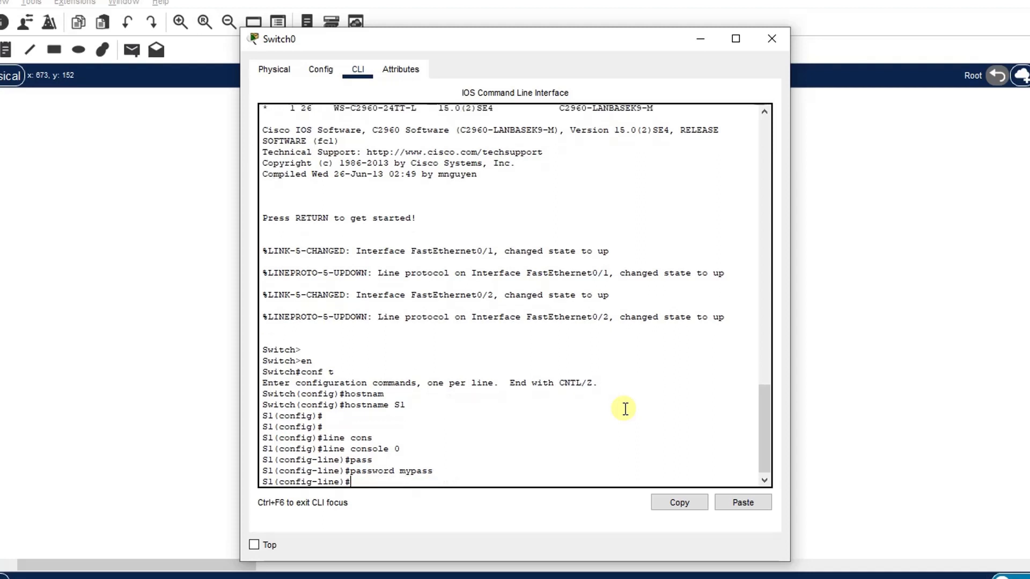
Step: Enable login on the console line and return to global configuration mode
{"action": "type", "text": "login"}
{"action": "key", "text": "Return"}
{"action": "type", "text": "exit"}
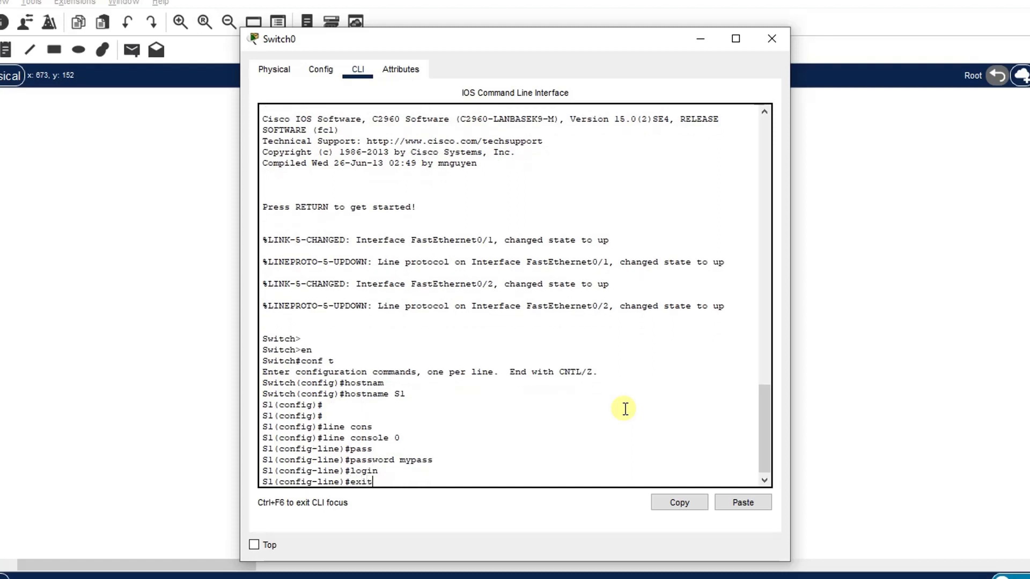
{"action": "key", "text": "Return"}
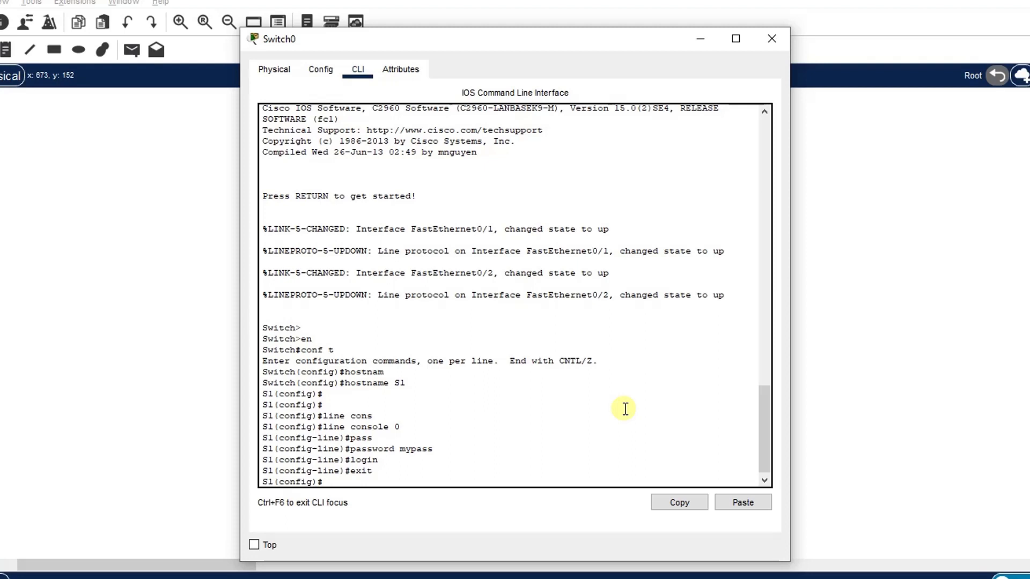
Step: Set the enable secret password and exit configuration mode
{"action": "type", "text": "ena"}
{"action": "key", "text": "Tab"}
{"action": "type", "text": "sec"}
{"action": "key", "text": "Tab"}
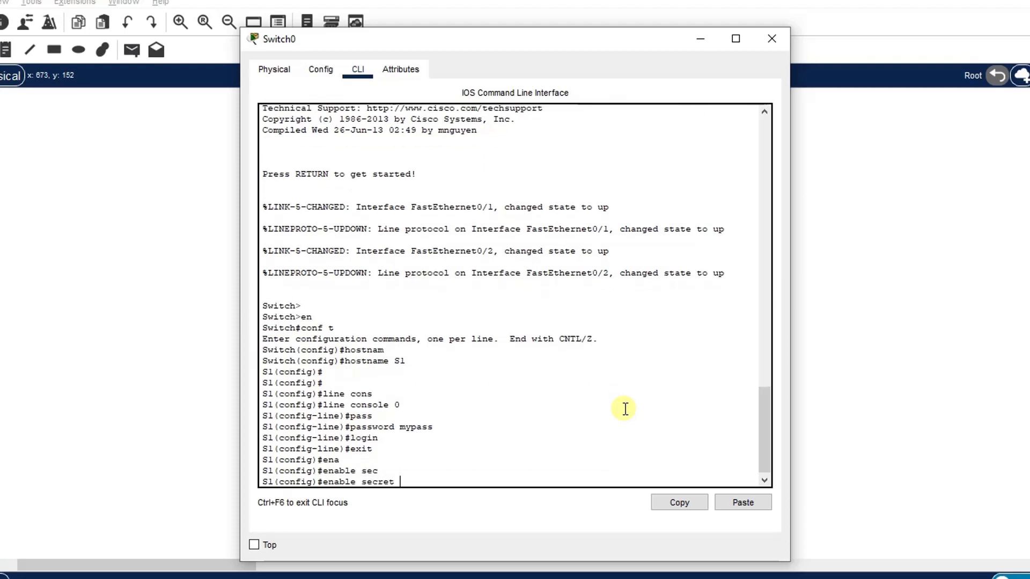
{"action": "type", "text": "mysecret"}
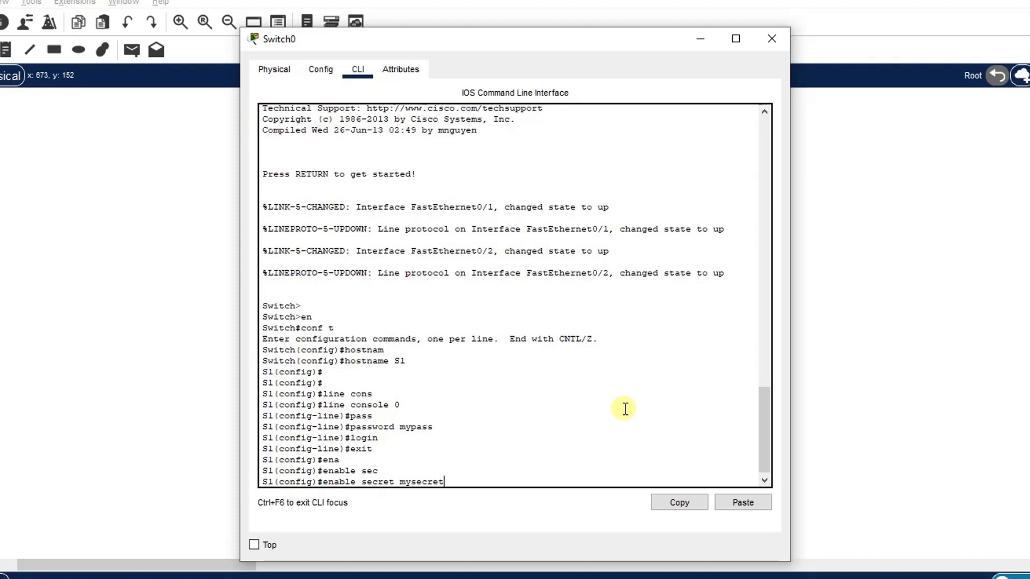
{"action": "key", "text": "Return"}
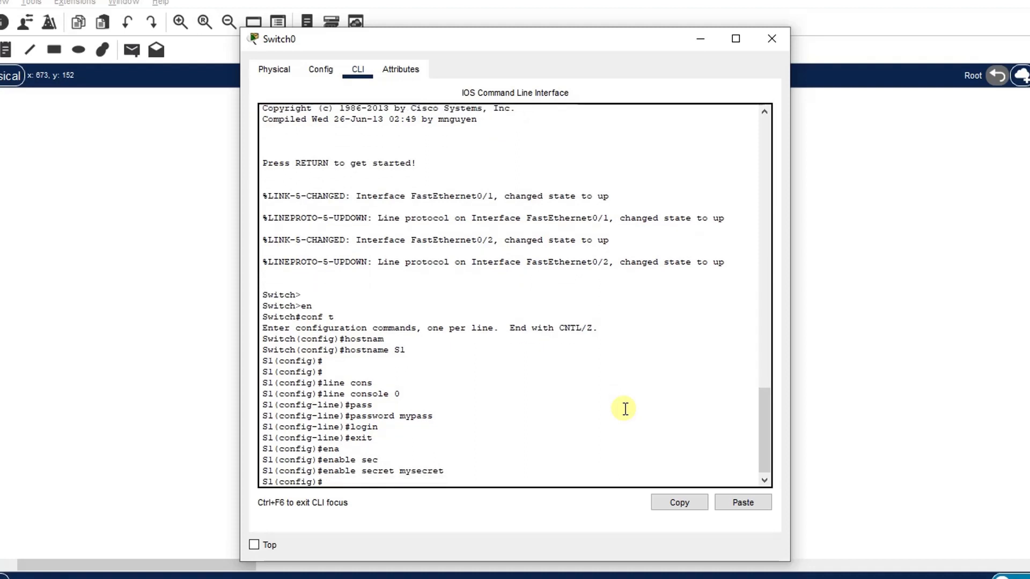
{"action": "type", "text": "exit"}
{"action": "key", "text": "Return"}
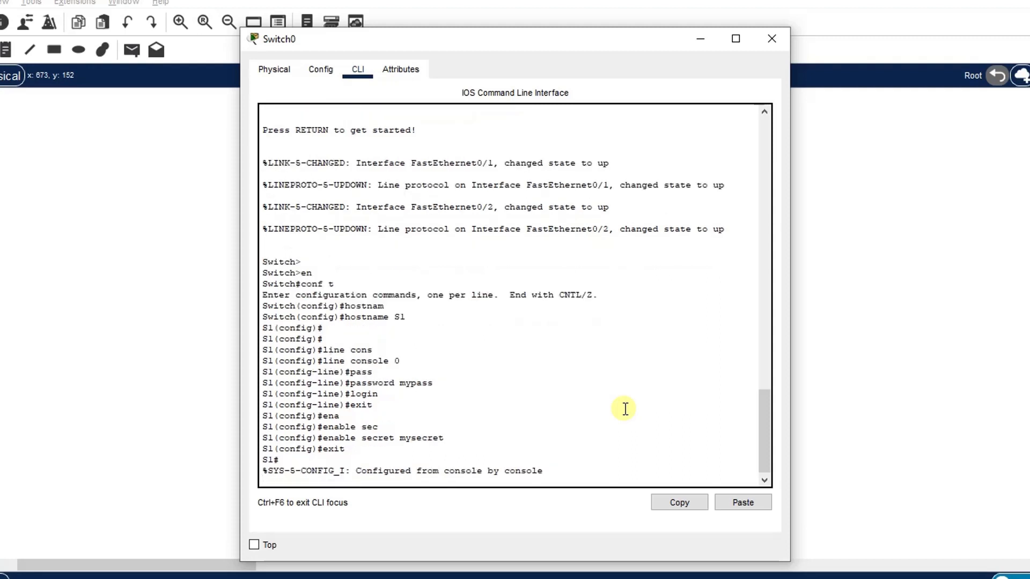
{"action": "key", "text": "Return"}
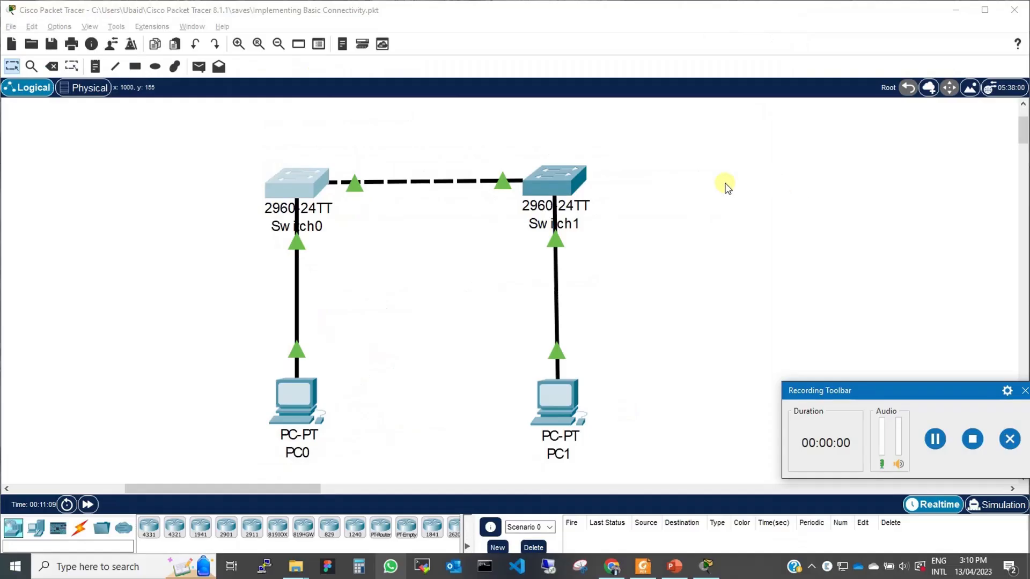
Step: Reopen Switch0's CLI and log in at the console password prompt
{"action": "left_click", "coordinate": [292, 192]}
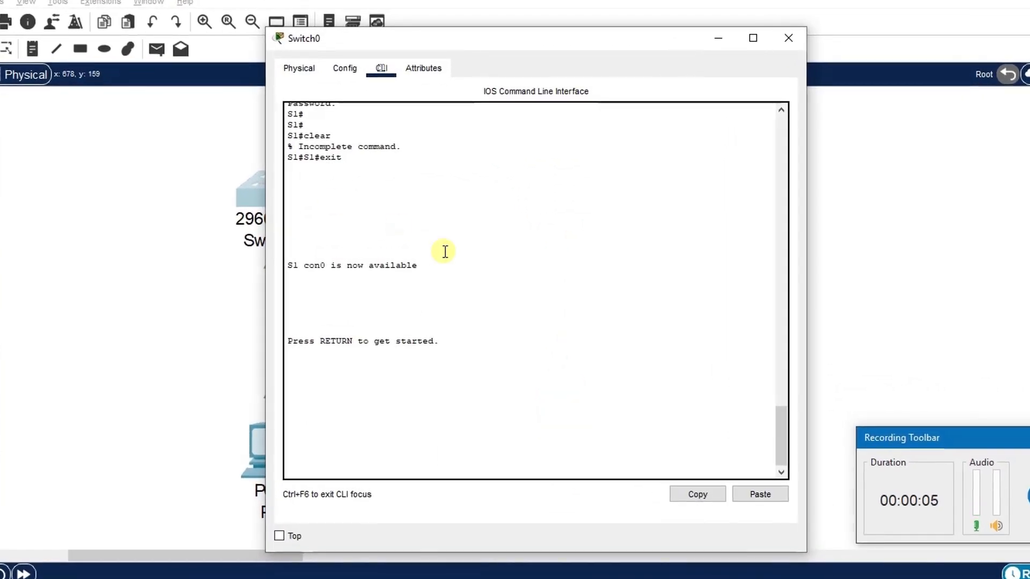
{"action": "key", "text": "Return"}
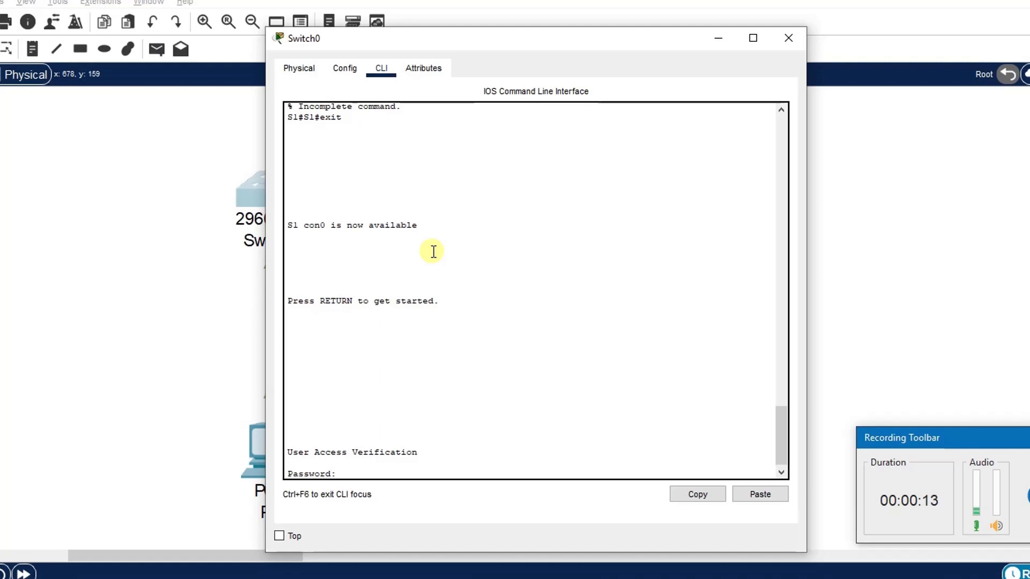
{"action": "key", "text": "Return"}
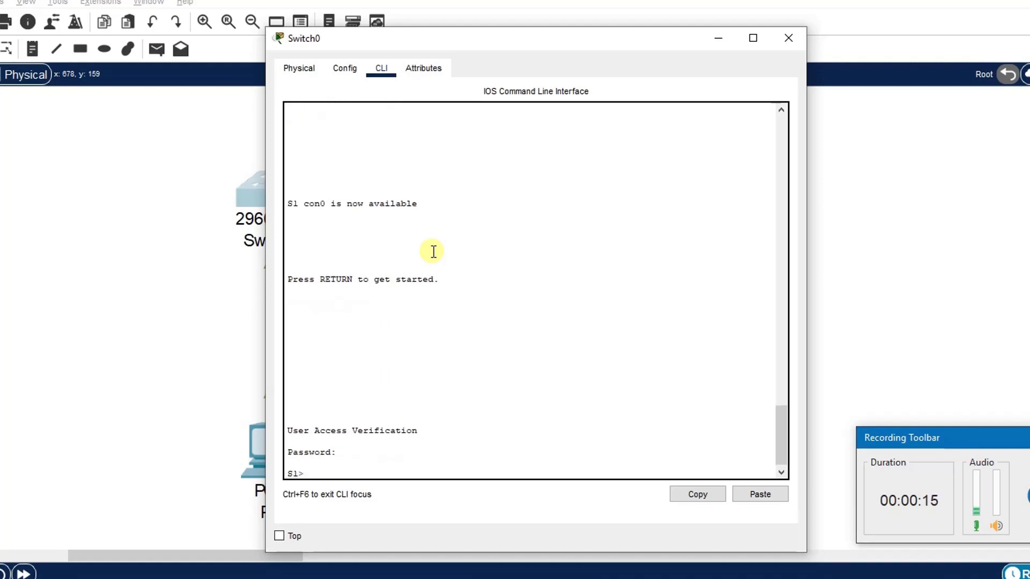
Step: Enter privileged EXEC mode by supplying the enable secret password
{"action": "type", "text": "en"}
{"action": "key", "text": "Return"}
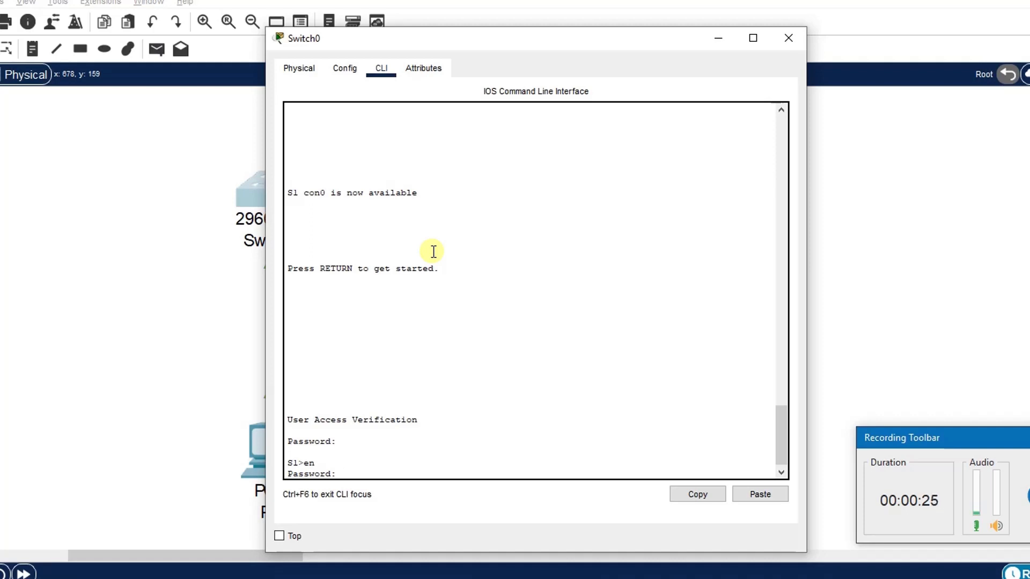
{"action": "key", "text": "Return"}
{"action": "key", "text": "Return"}
{"action": "key", "text": "Return"}
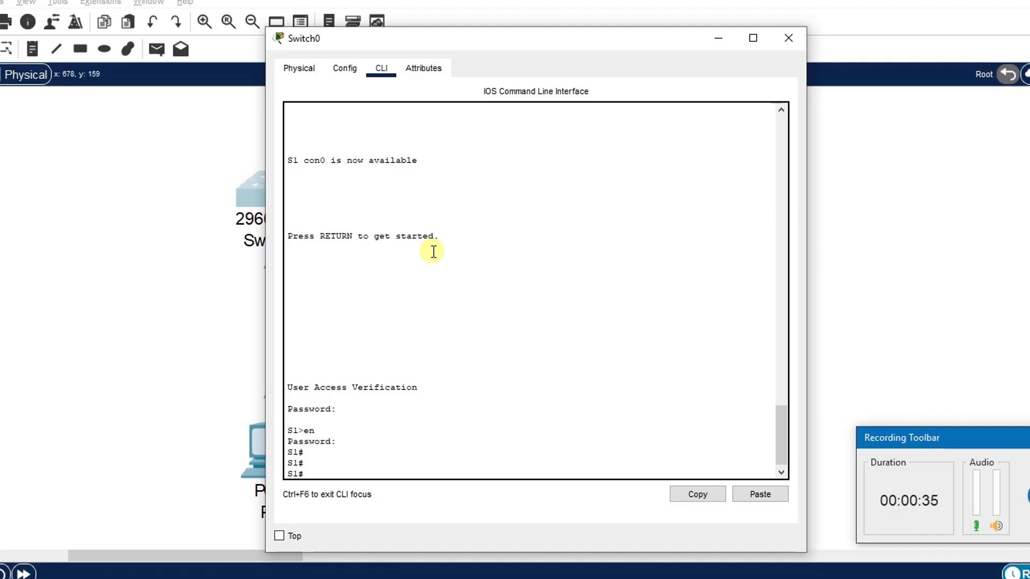
Step: Show the running configuration and inspect the enable secret entry
{"action": "type", "text": "shr"}
{"action": "key", "text": "BackSpace"}
{"action": "type", "text": "run"}
{"action": "key", "text": "Return"}
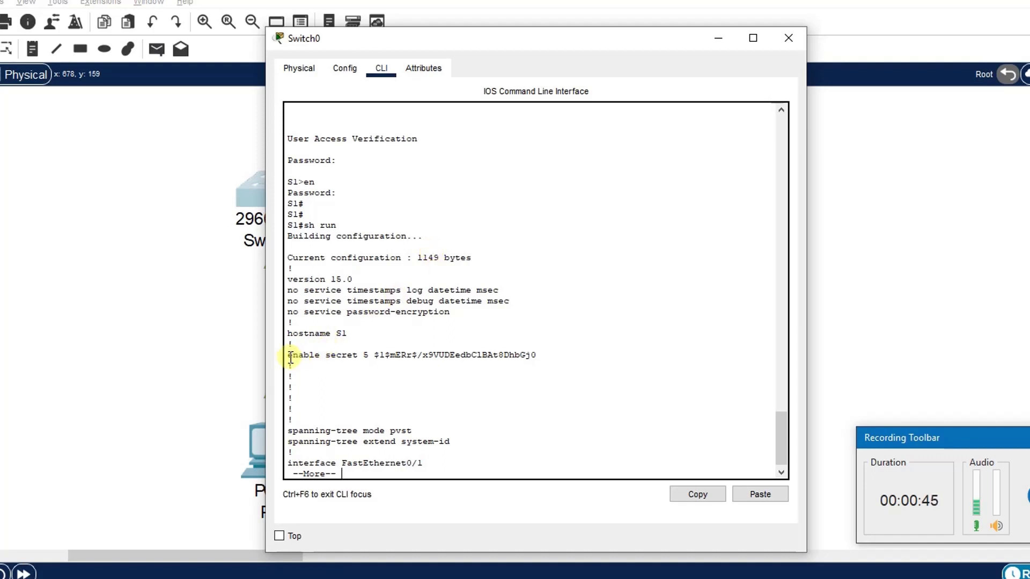
{"action": "left_click_drag", "start_coordinate": [290, 359], "coordinate": [449, 363]}
{"action": "left_click", "coordinate": [525, 374]}
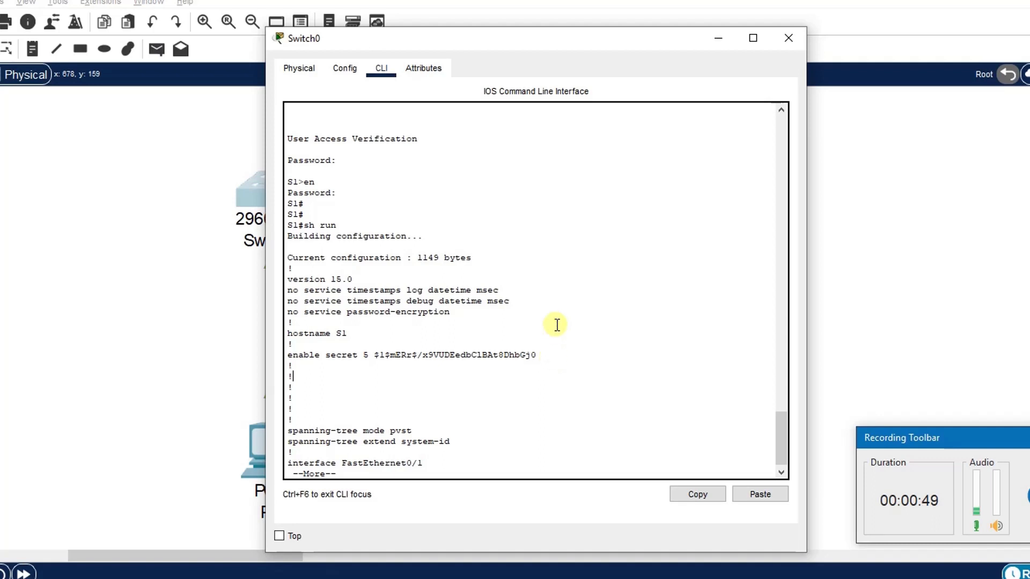
{"action": "key", "text": "space"}
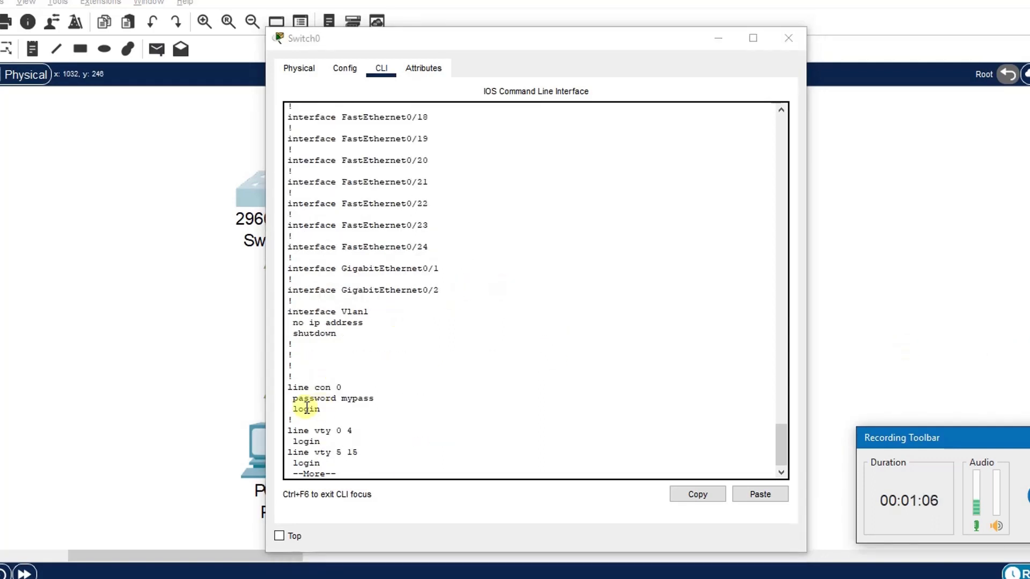
Step: Page through the running configuration and inspect the console line password entry
{"action": "left_click_drag", "start_coordinate": [292, 398], "coordinate": [373, 401]}
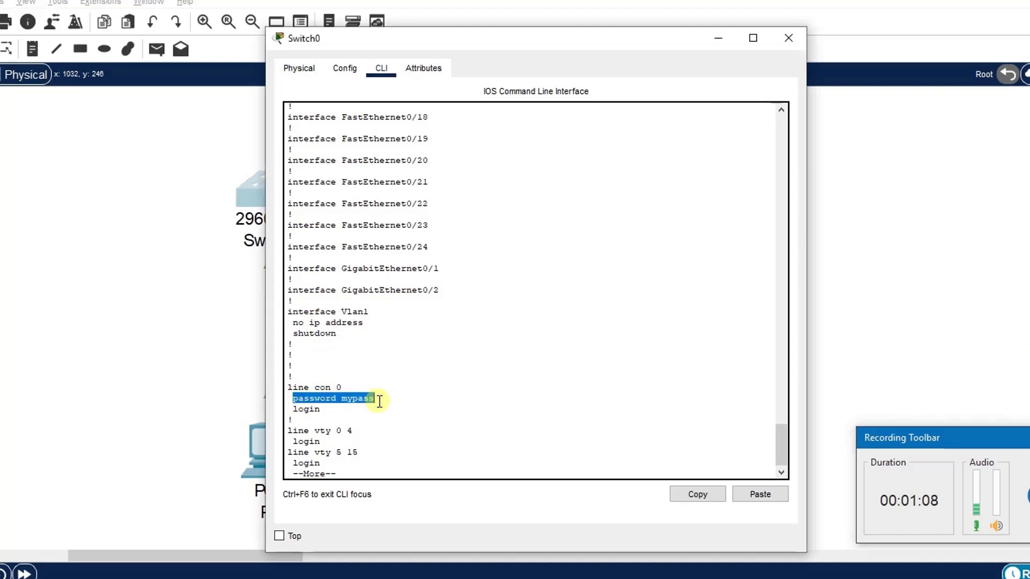
{"action": "left_click", "coordinate": [380, 401]}
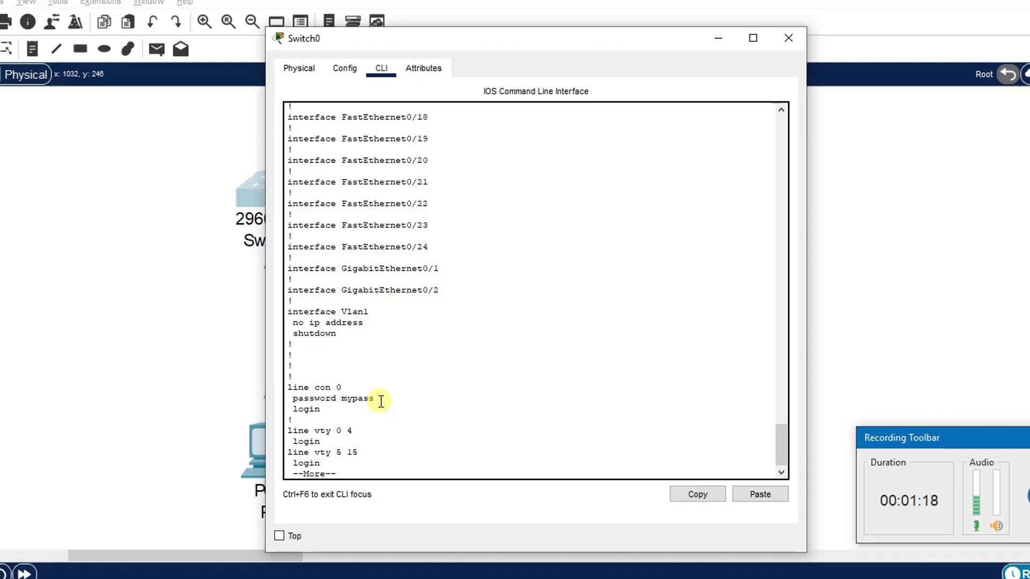
{"action": "key", "text": "space"}
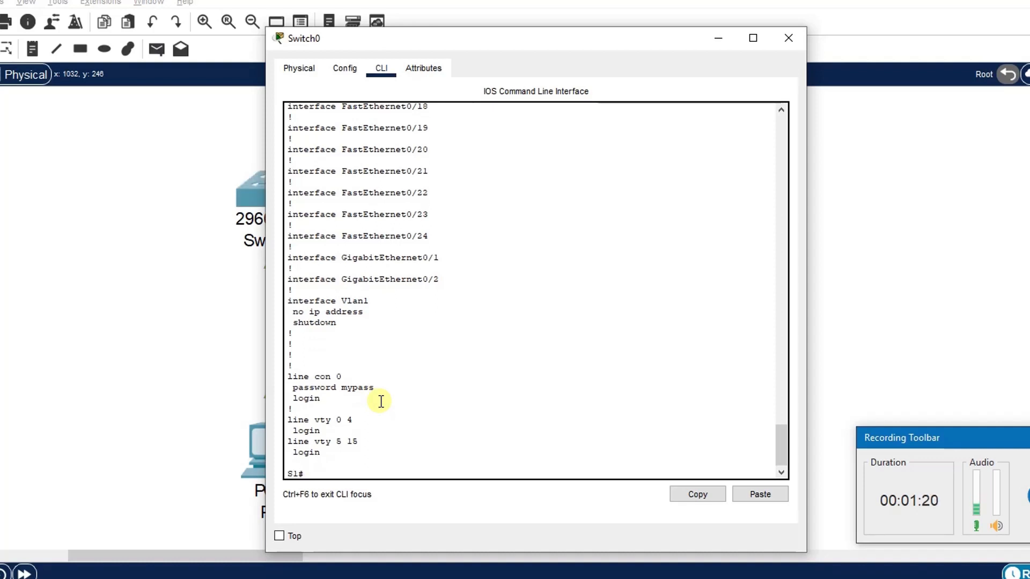
{"action": "key", "text": "Return"}
{"action": "key", "text": "Return"}
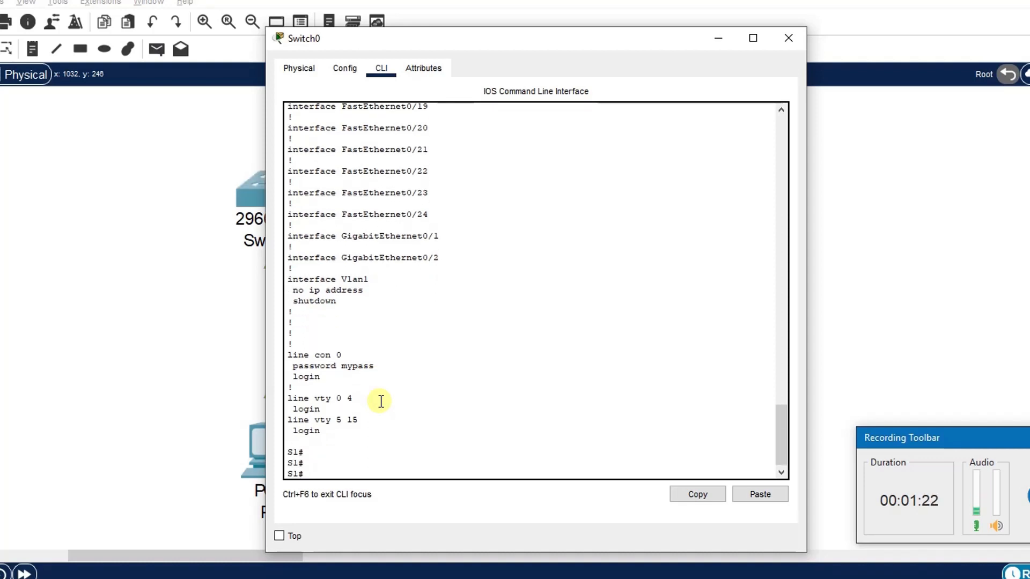
Step: Enable service password-encryption in global configuration mode and return to privileged EXEC mode
{"action": "type", "text": "conf t"}
{"action": "key", "text": "Return"}
{"action": "type", "text": "servic"}
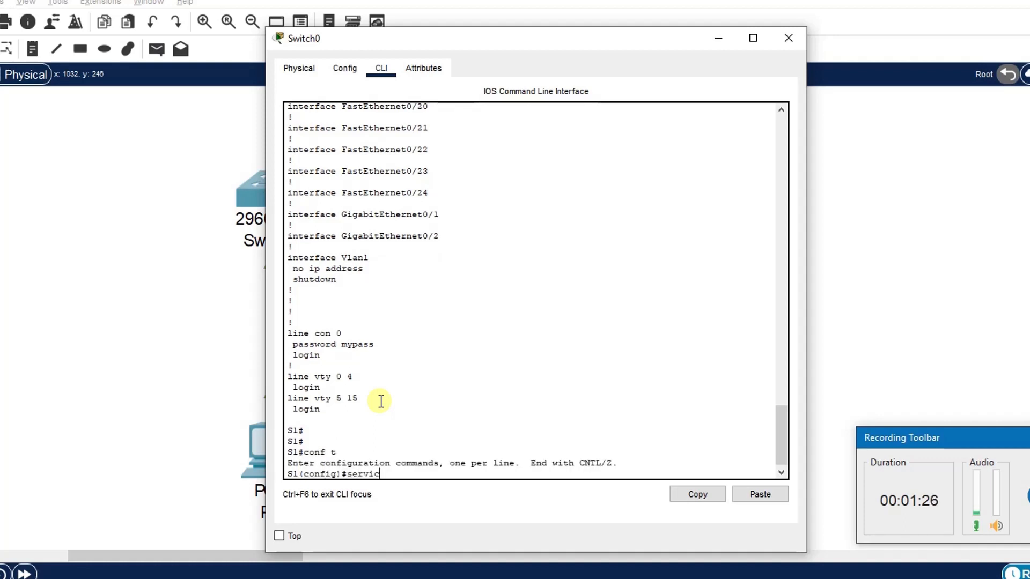
{"action": "key", "text": "Tab"}
{"action": "type", "text": "pass"}
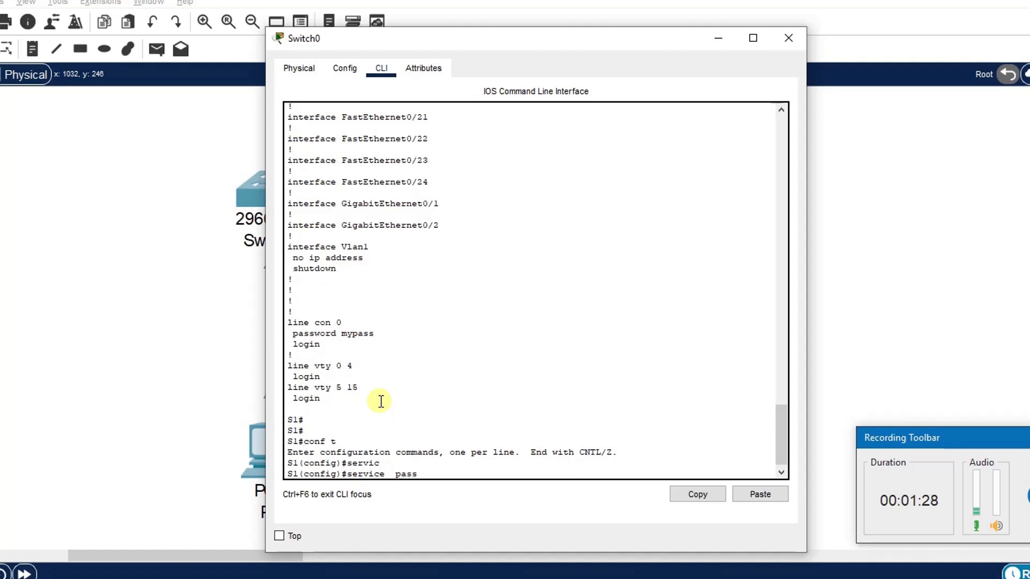
{"action": "key", "text": "Tab"}
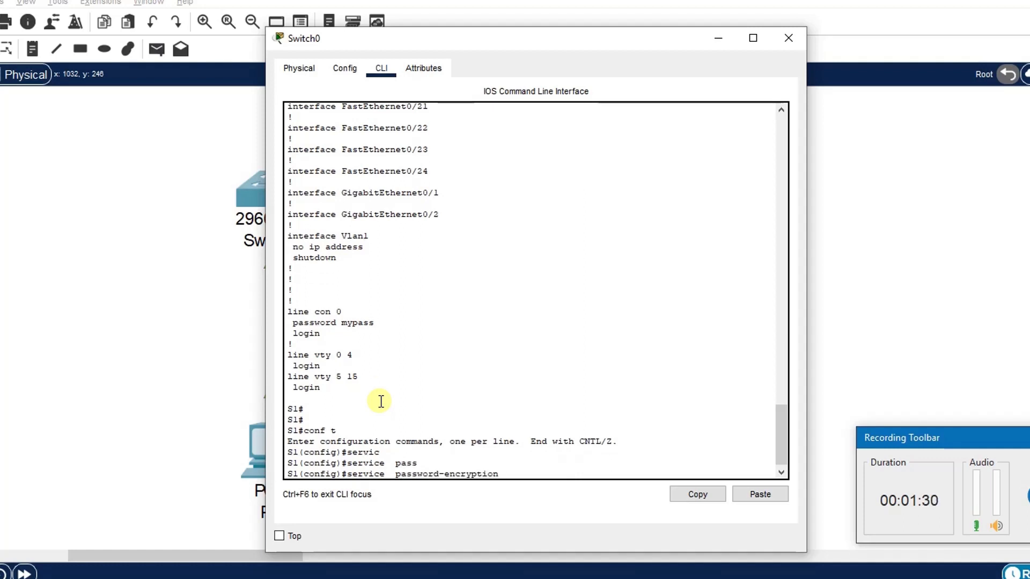
{"action": "key", "text": "Return"}
{"action": "type", "text": "exit"}
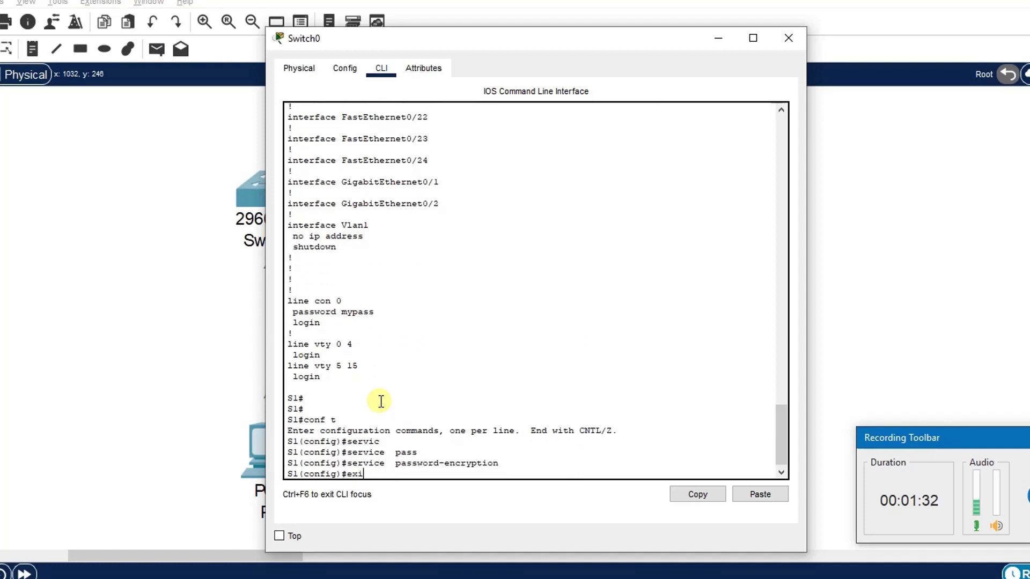
{"action": "key", "text": "Return"}
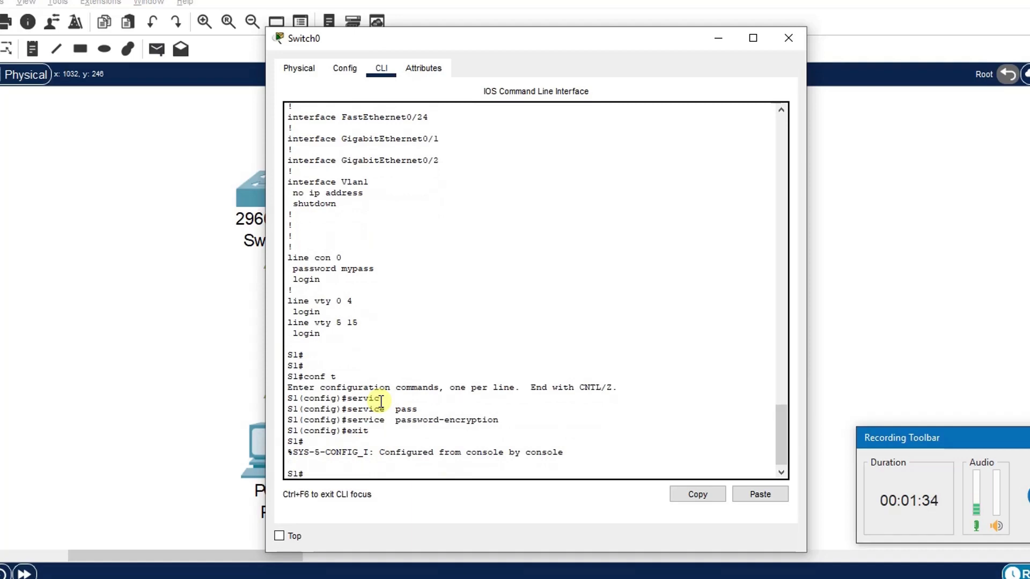
Step: Show the running configuration and page through it to inspect the console line password entry
{"action": "key", "text": "Return"}
{"action": "key", "text": "Return"}
{"action": "type", "text": "sh run"}
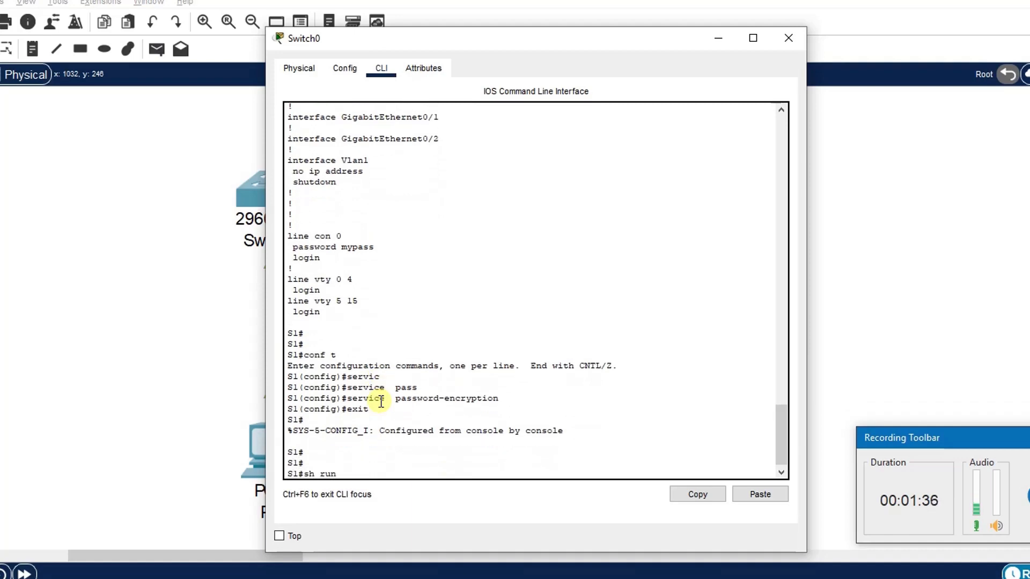
{"action": "key", "text": "Return"}
{"action": "key", "text": "space"}
{"action": "key", "text": "space"}
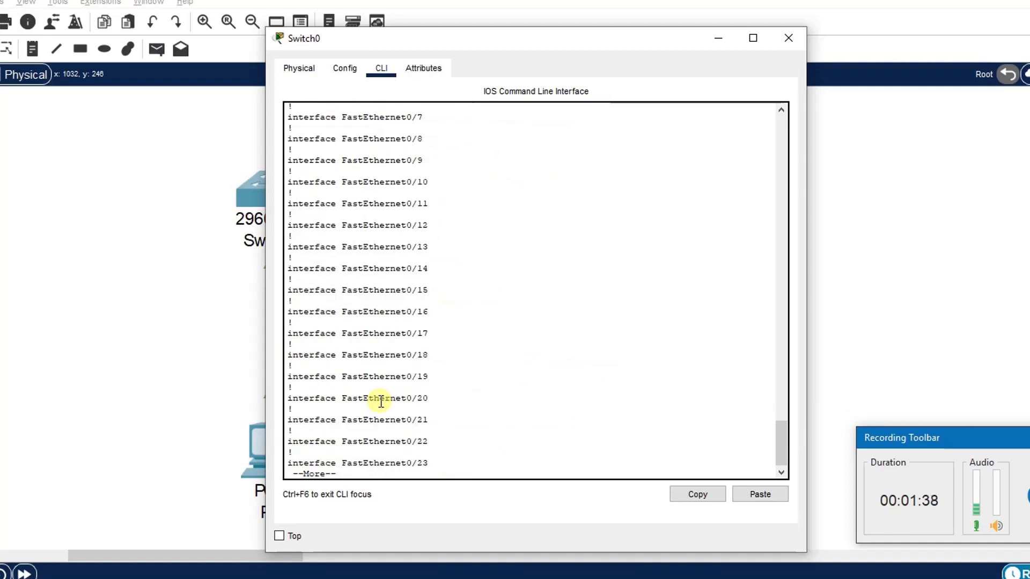
{"action": "key", "text": "space"}
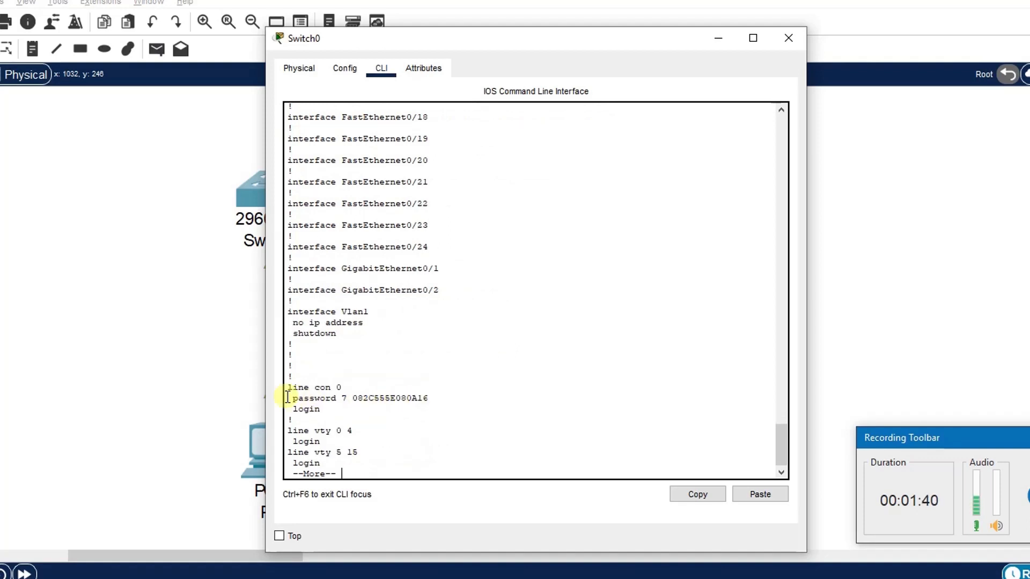
{"action": "left_click_drag", "start_coordinate": [286, 398], "coordinate": [434, 398]}
{"action": "left_click", "coordinate": [442, 399]}
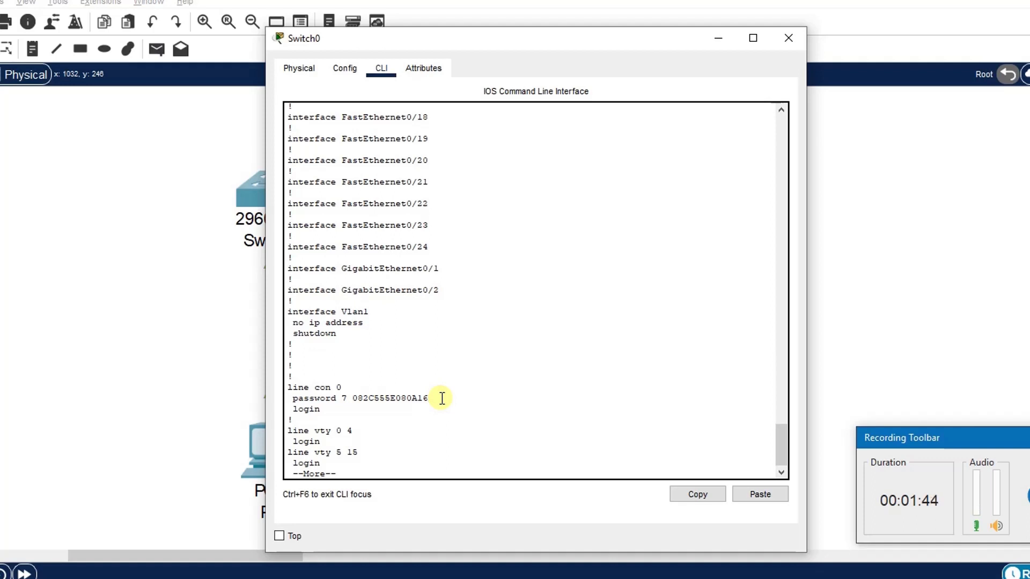
{"action": "key", "text": "Return"}
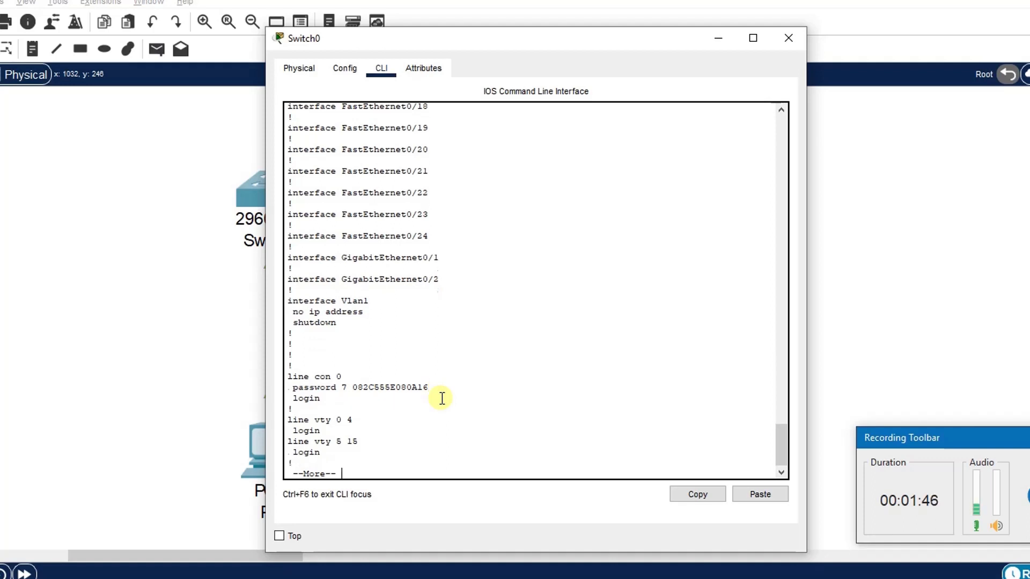
{"action": "key", "text": "Return"}
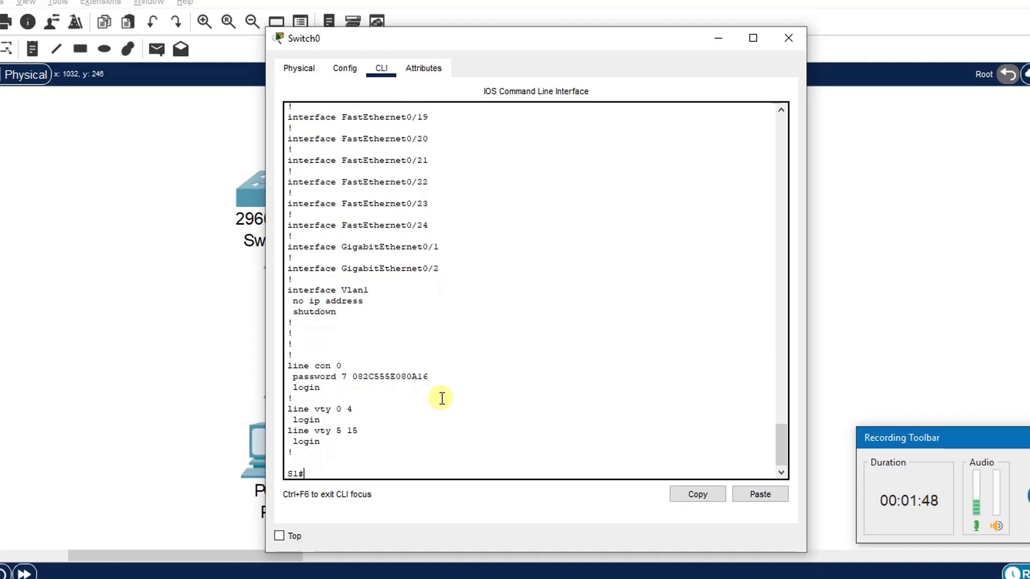
{"action": "key", "text": "Return"}
{"action": "key", "text": "Return"}
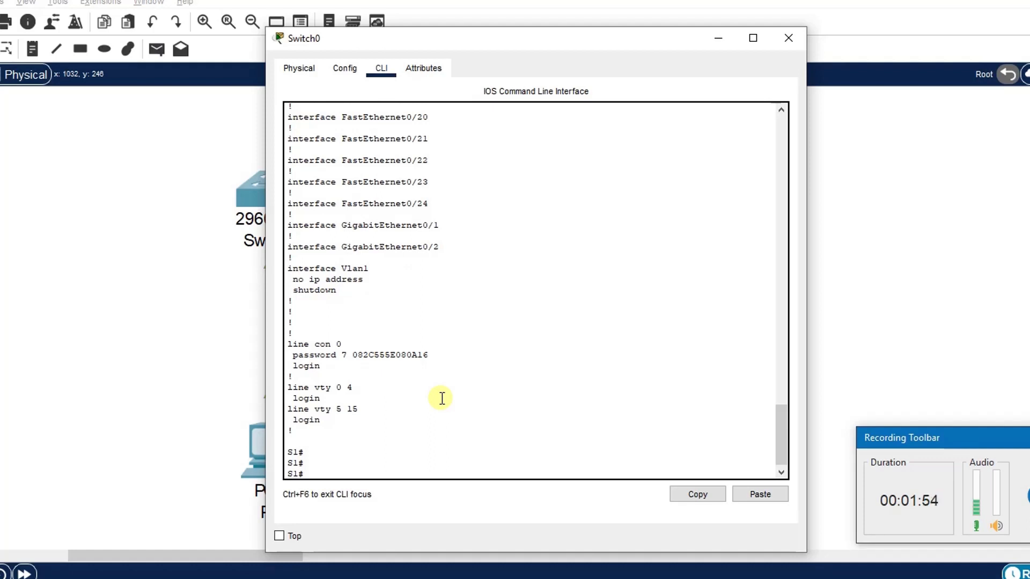
Step: Set the message-of-the-day banner to "This is a Secure System. Authorize Access Only!" in global configuration mode
{"action": "type", "text": "conf t"}
{"action": "key", "text": "Return"}
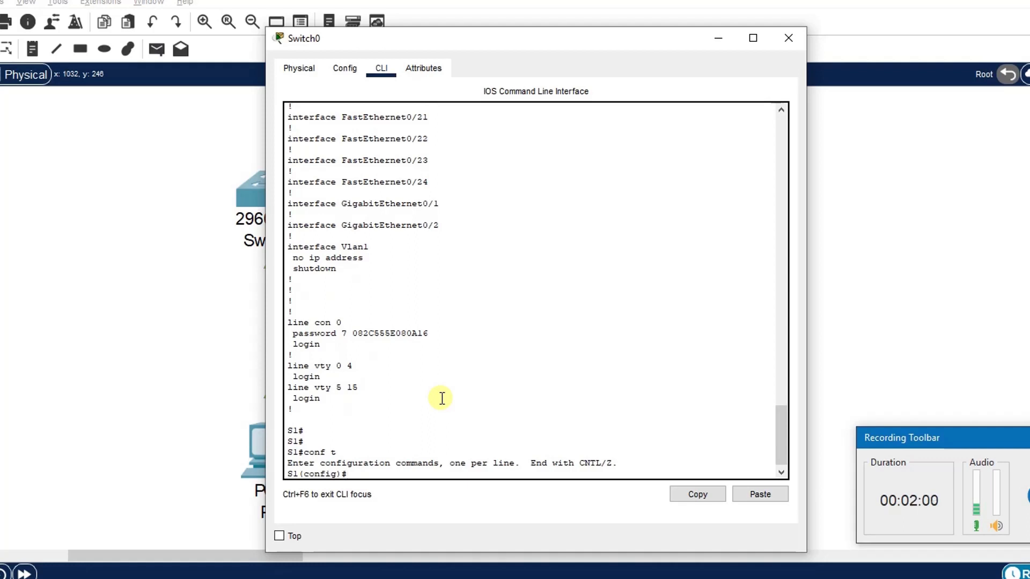
{"action": "type", "text": "banner mot"}
{"action": "key", "text": "Tab"}
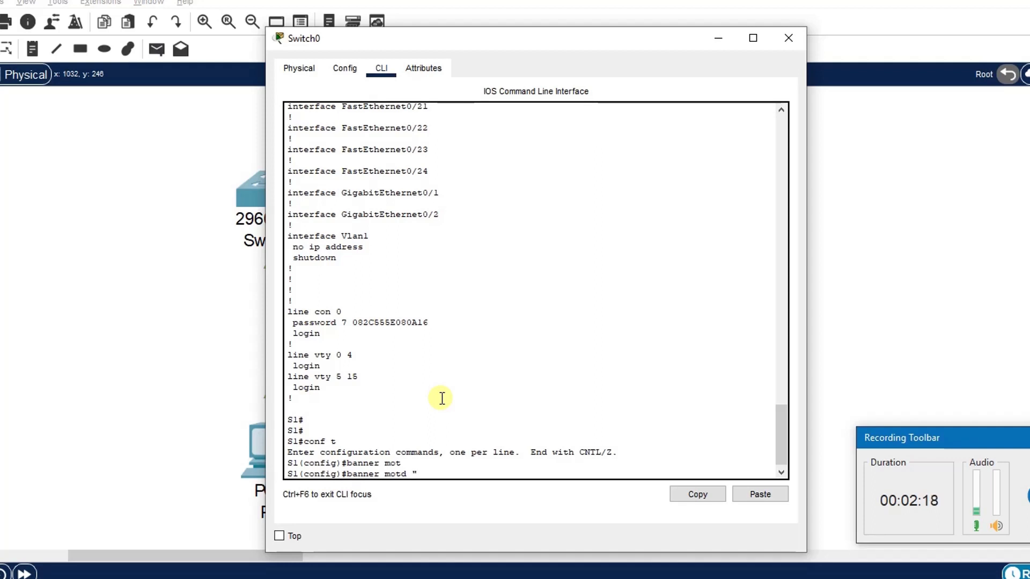
{"action": "type", "text": "\""}
{"action": "type", "text": "This is a Secure System"}
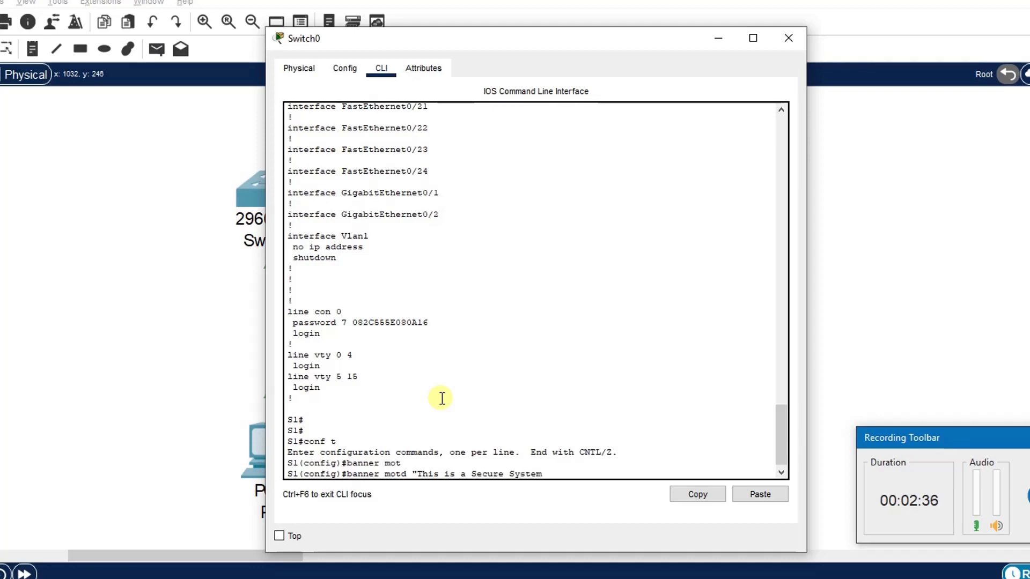
{"action": "type", "text": ". Authorize"}
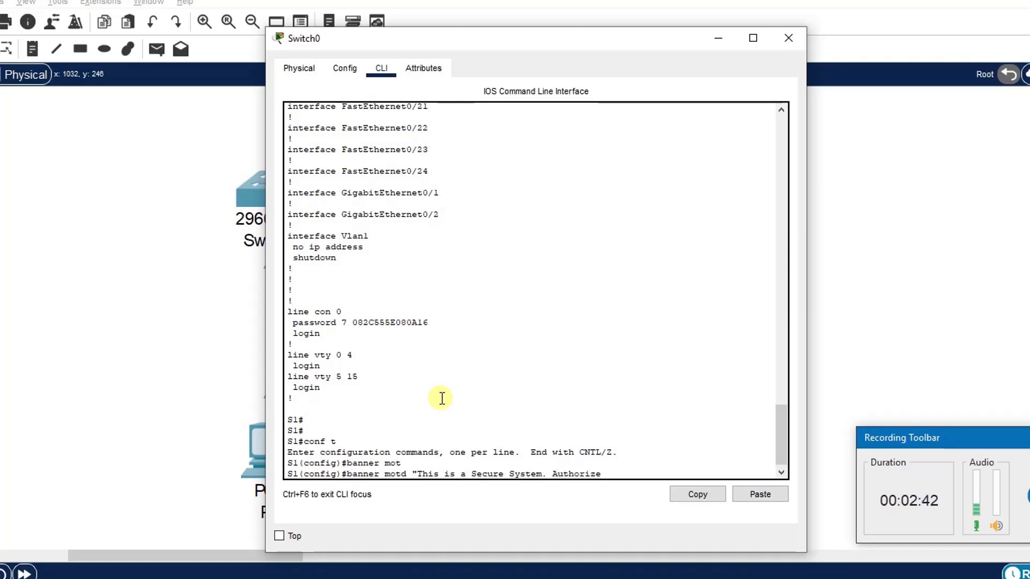
{"action": "type", "text": " Access "}
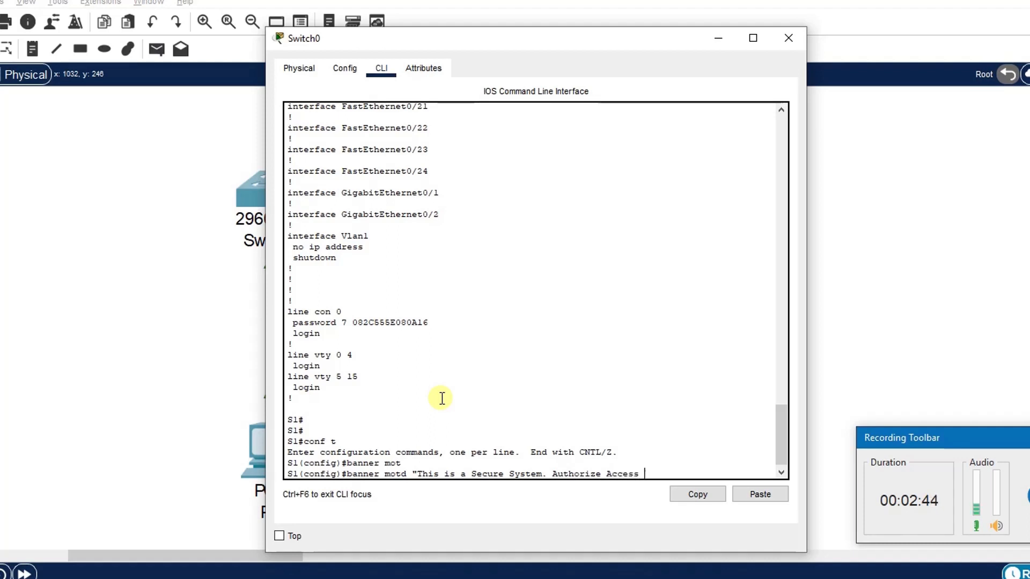
{"action": "type", "text": "Only!"}
{"action": "key", "text": "Return"}
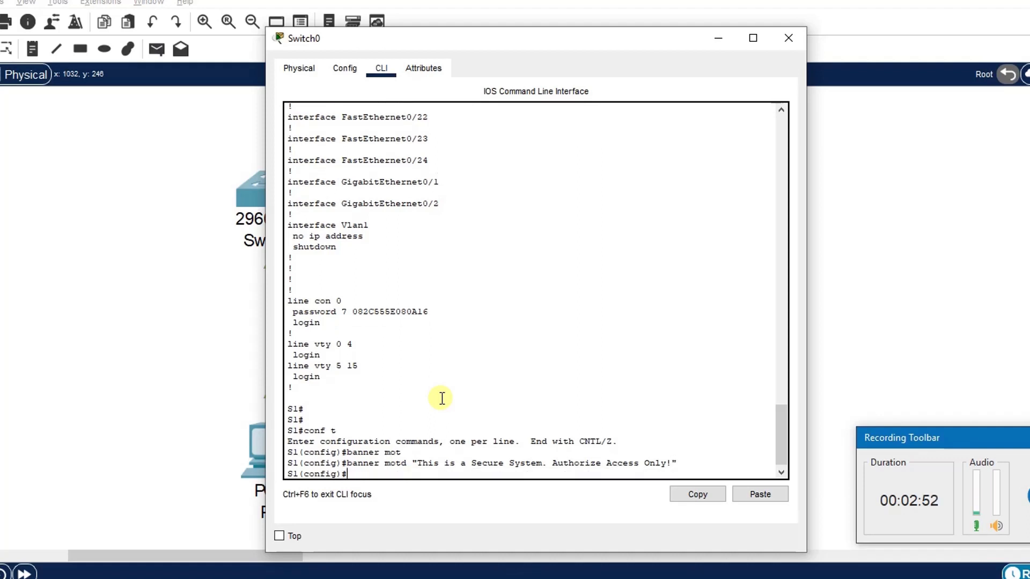
{"action": "key", "text": "Return"}
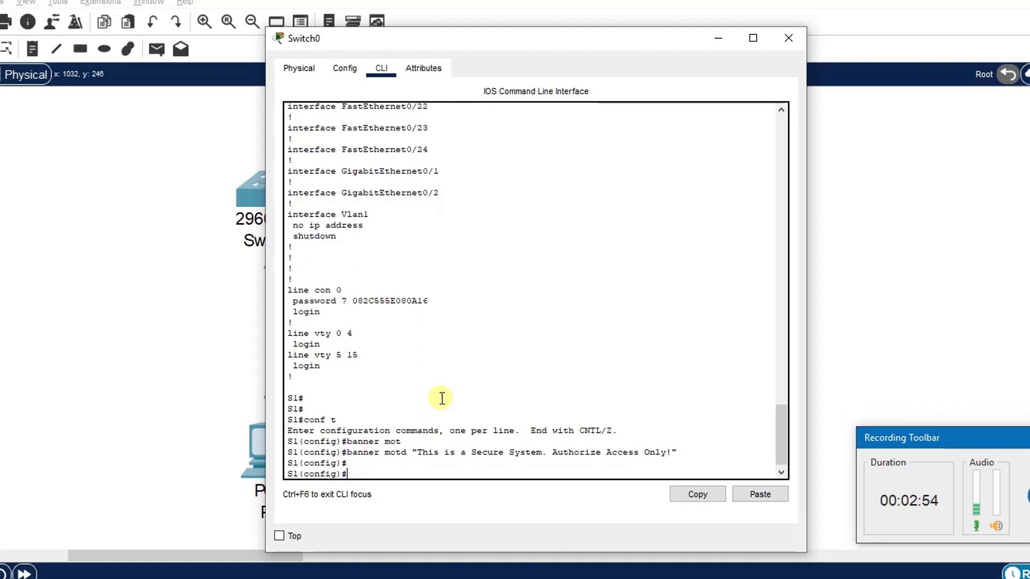
Step: Exit configuration mode, log out of the console session, and reconnect to display the login banner
{"action": "type", "text": "exit"}
{"action": "key", "text": "Return"}
{"action": "key", "text": "Return"}
{"action": "type", "text": "exi"}
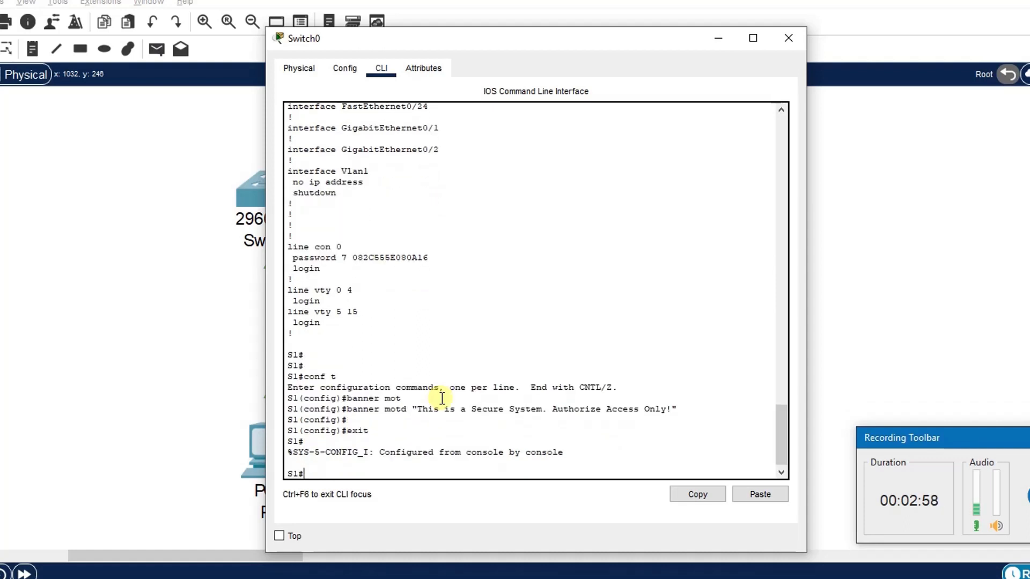
{"action": "type", "text": "t"}
{"action": "key", "text": "Return"}
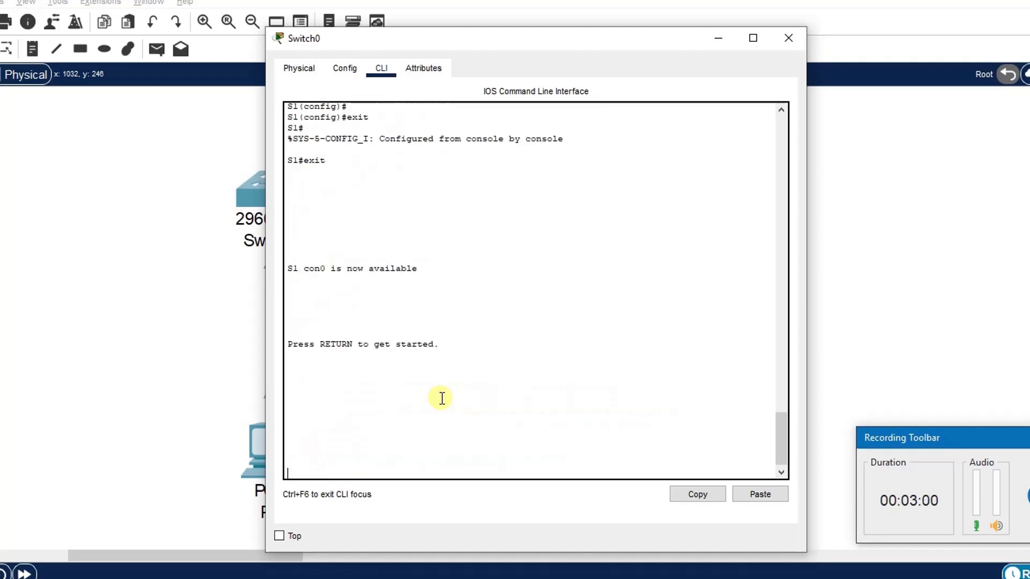
{"action": "key", "text": "Return"}
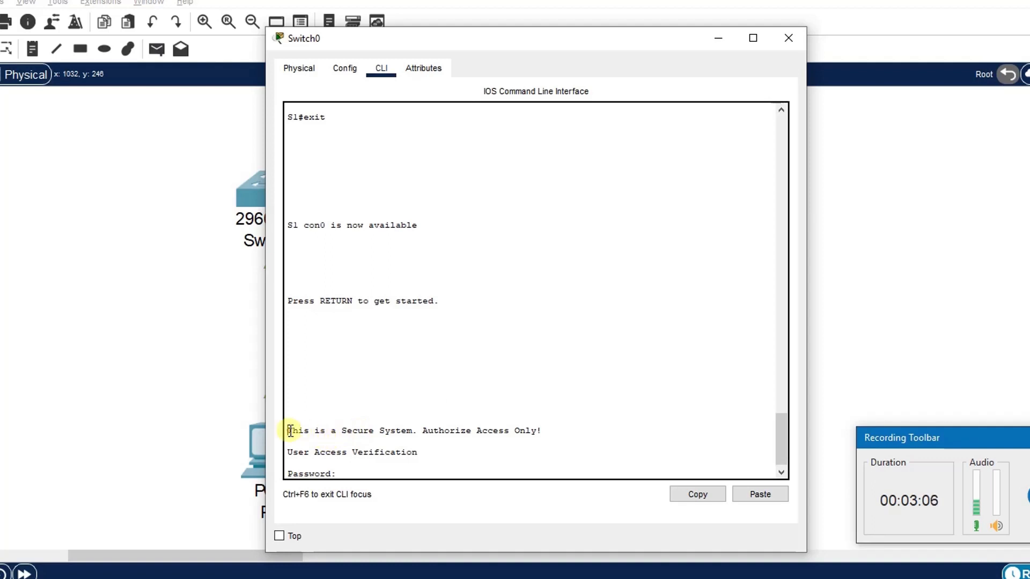
Step: Inspect the login banner and log in at the console password prompt
{"action": "left_click_drag", "start_coordinate": [290, 431], "coordinate": [543, 431]}
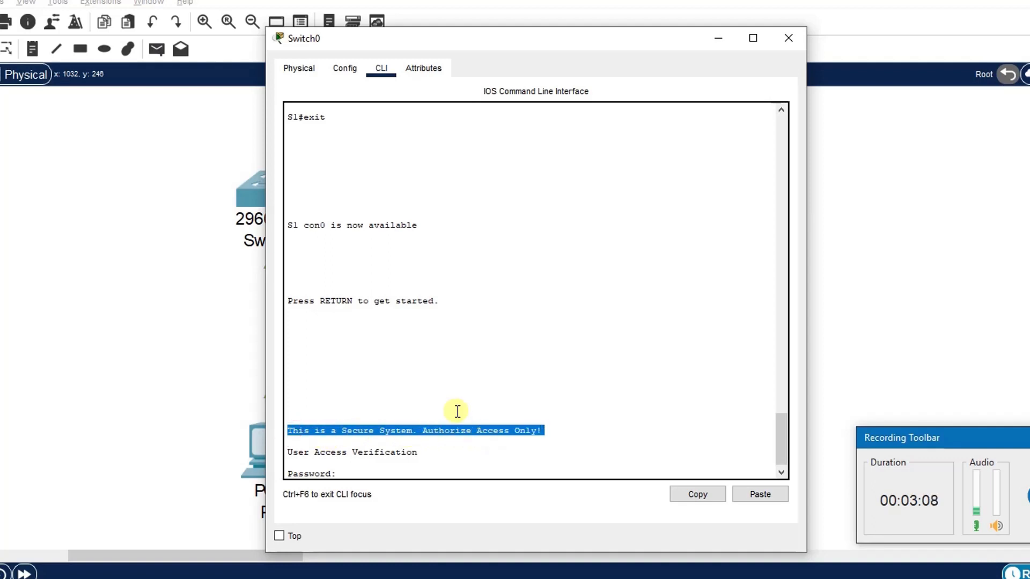
{"action": "left_click", "coordinate": [416, 471]}
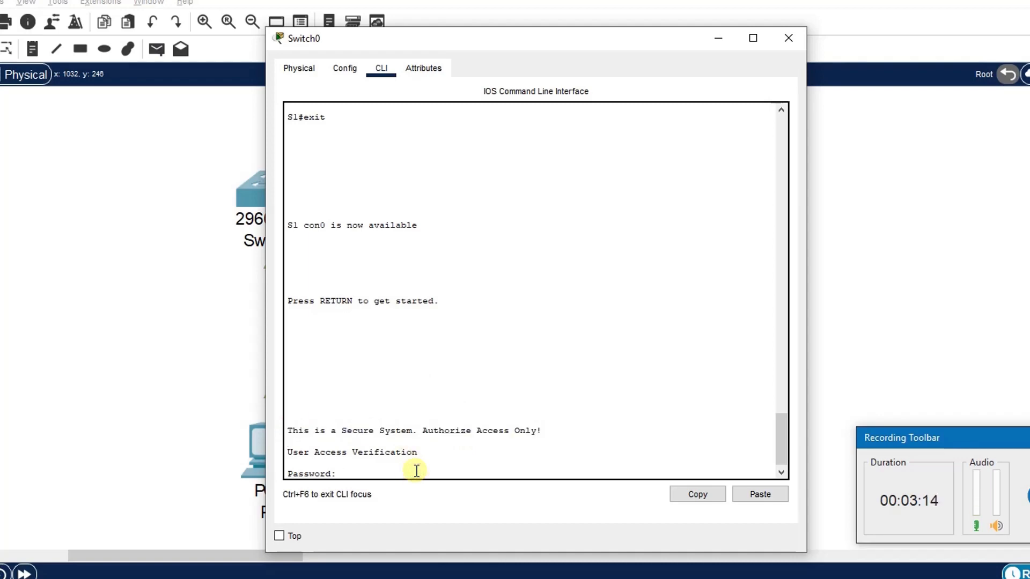
{"action": "key", "text": "Return"}
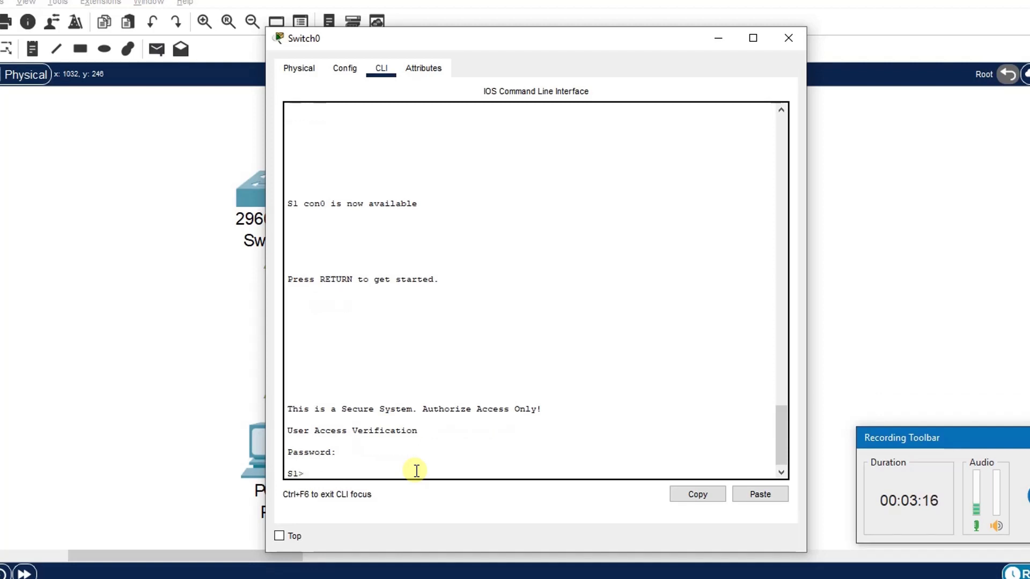
Step: Enter privileged EXEC mode by supplying the enable secret password
{"action": "type", "text": "en"}
{"action": "key", "text": "Return"}
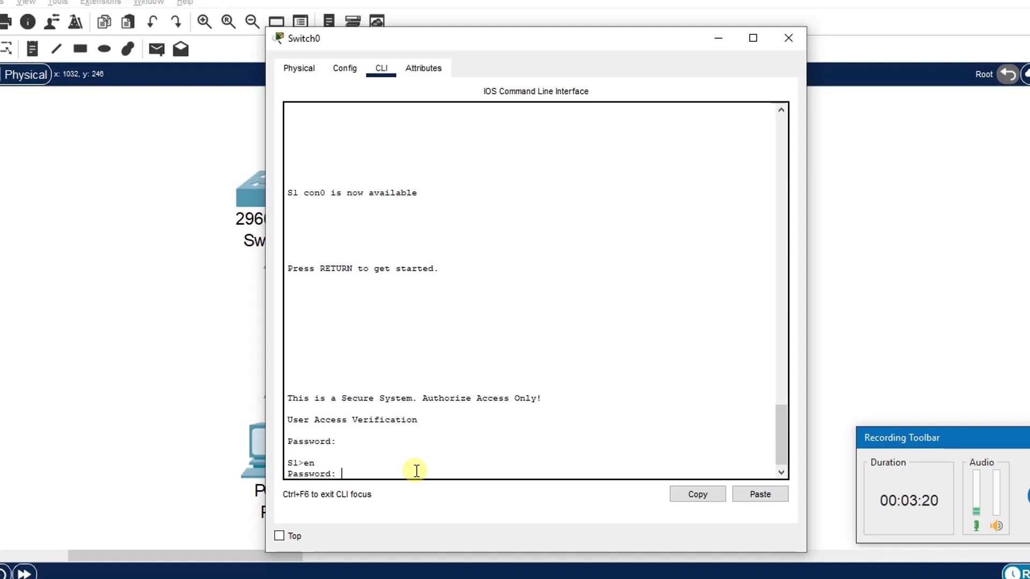
{"action": "key", "text": "Return"}
{"action": "key", "text": "Return"}
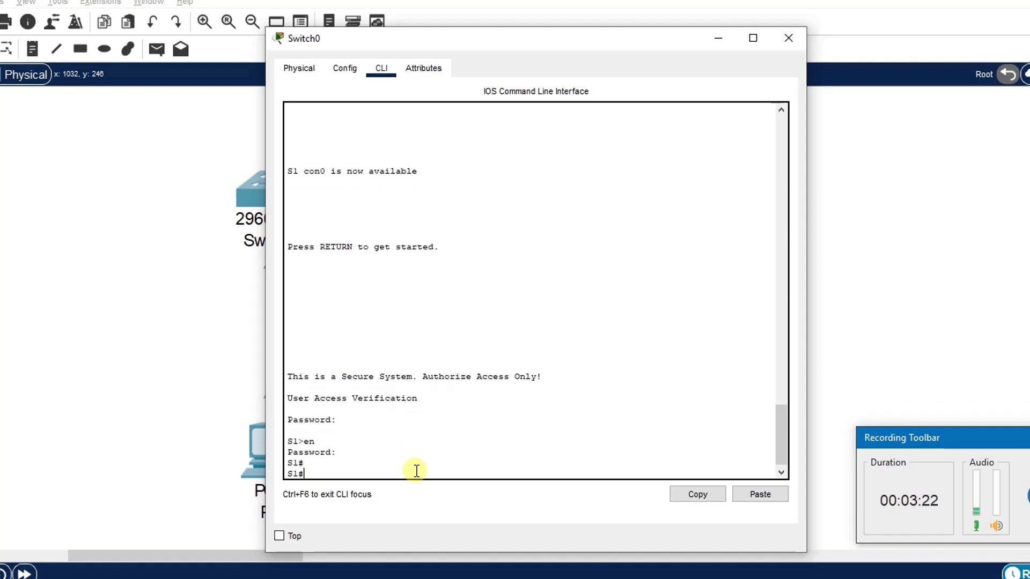
{"action": "key", "text": "Return"}
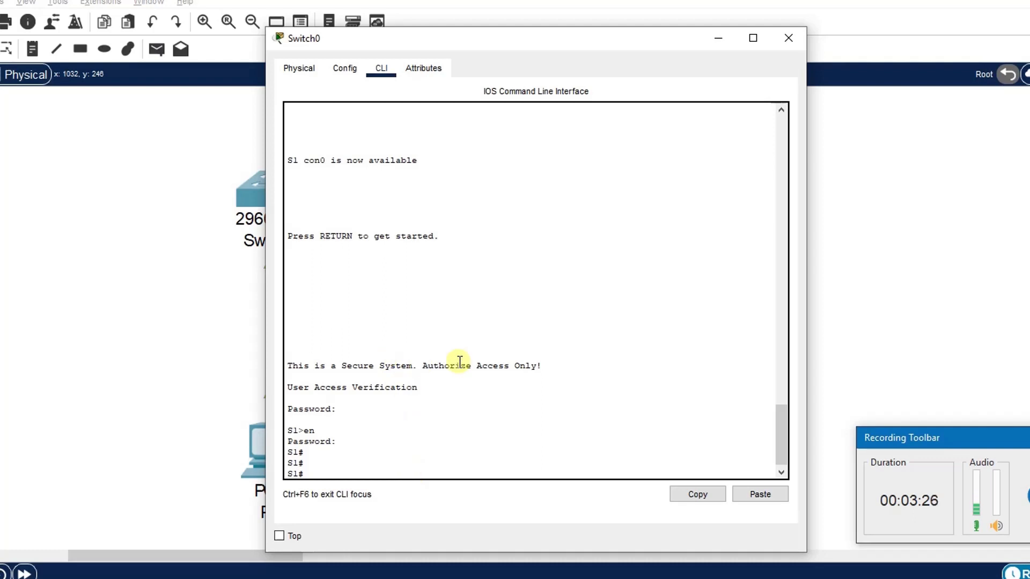
Step: Minimize Switch0's window, open Switch1's CLI and start a console session
{"action": "left_click", "coordinate": [714, 42]}
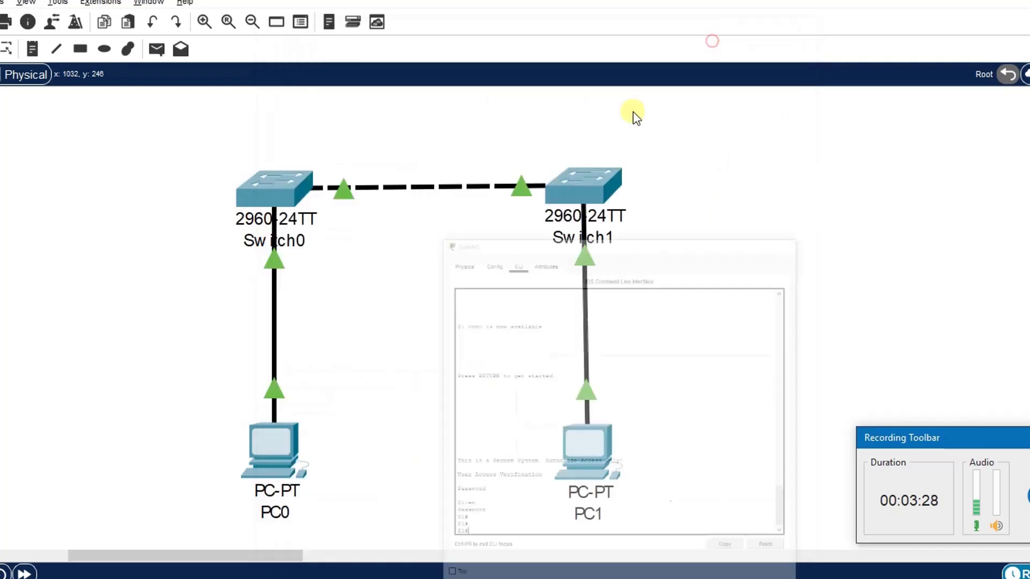
{"action": "left_click", "coordinate": [583, 184]}
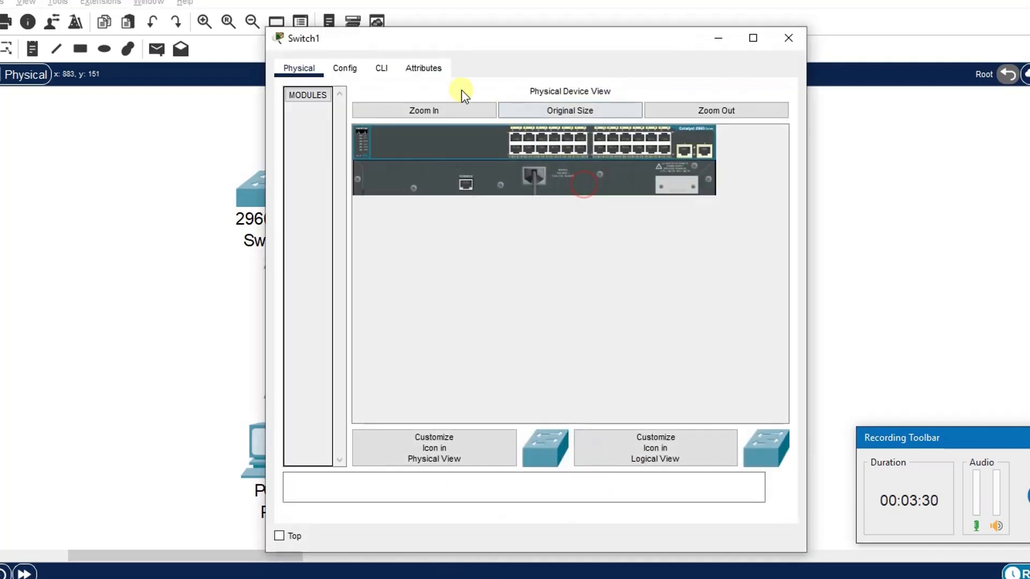
{"action": "left_click", "coordinate": [382, 69]}
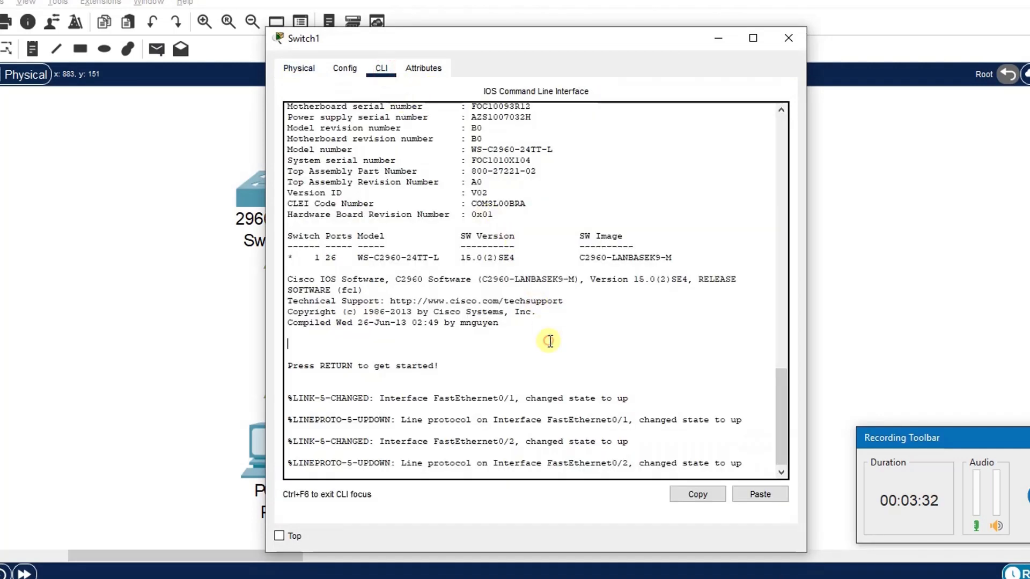
{"action": "key", "text": "Return"}
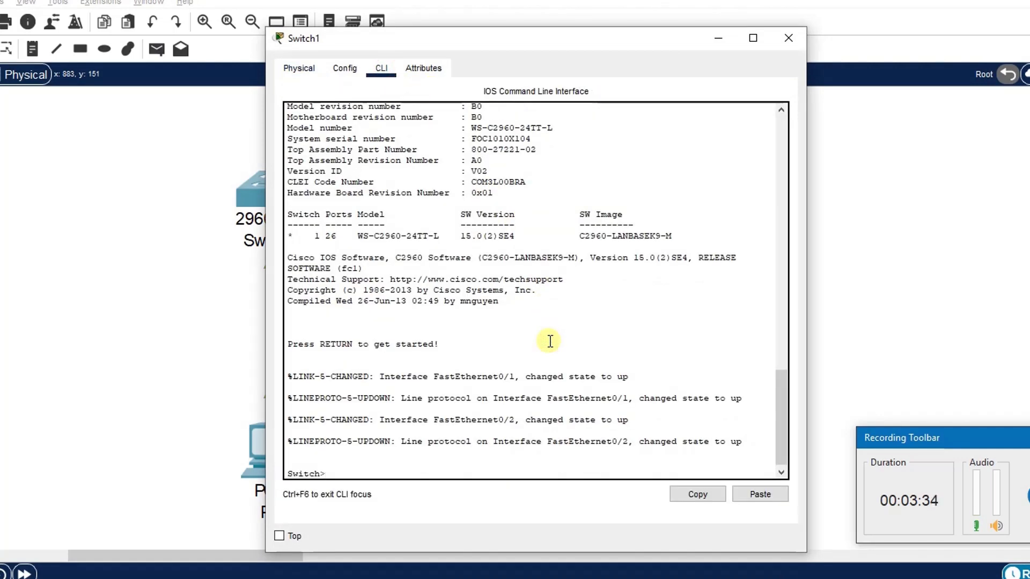
Step: Enter global configuration mode on Switch1 and set its hostname to S2
{"action": "type", "text": "en"}
{"action": "key", "text": "Return"}
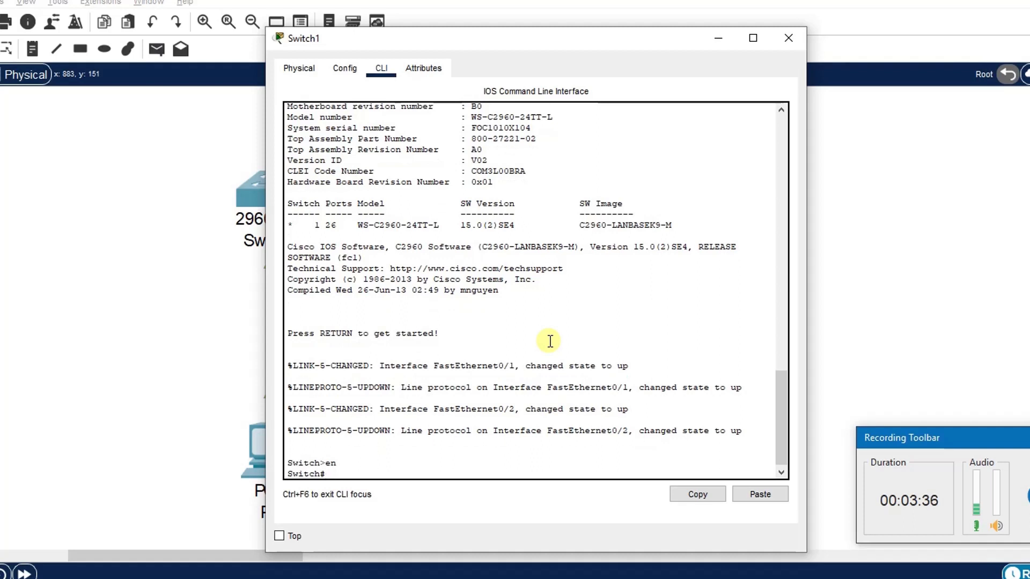
{"action": "type", "text": "conf t"}
{"action": "key", "text": "Return"}
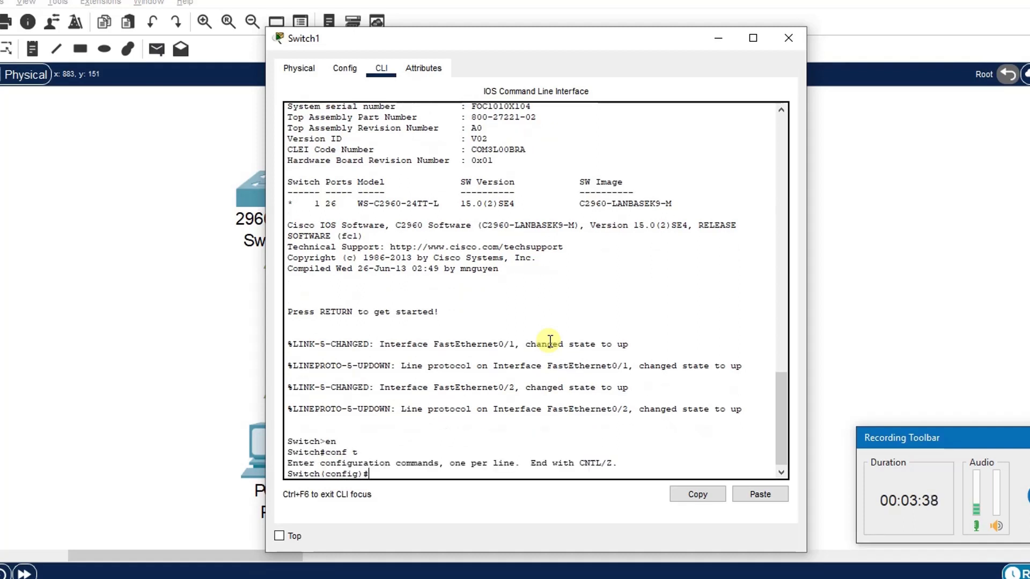
{"action": "type", "text": "host"}
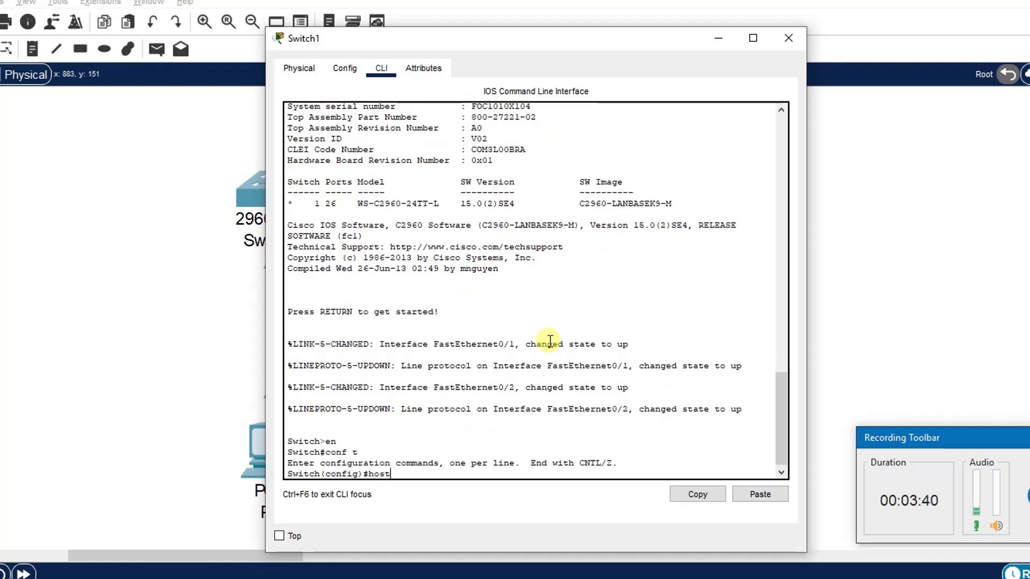
{"action": "key", "text": "Tab"}
{"action": "type", "text": "S"}
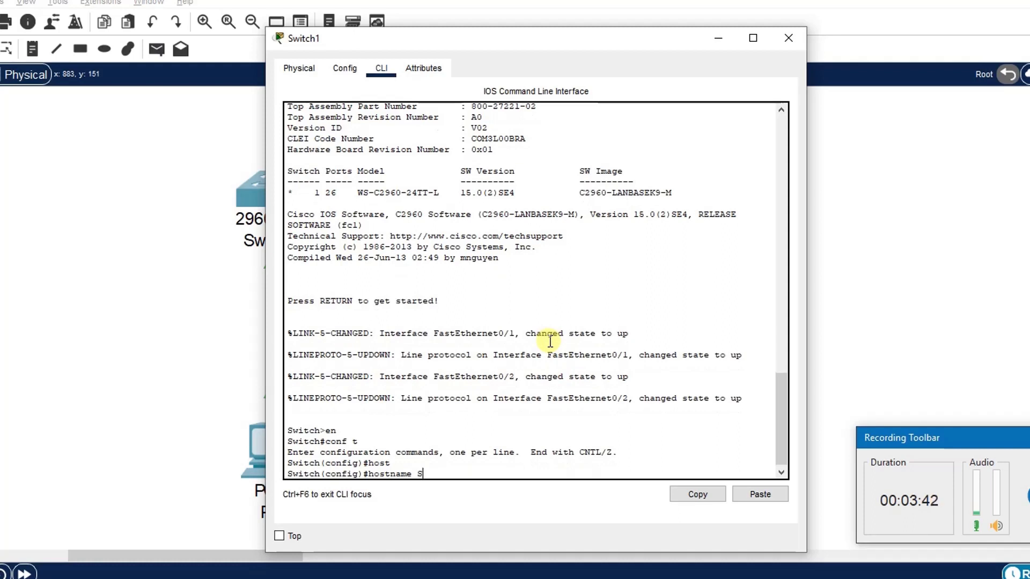
{"action": "type", "text": "2"}
{"action": "key", "text": "Return"}
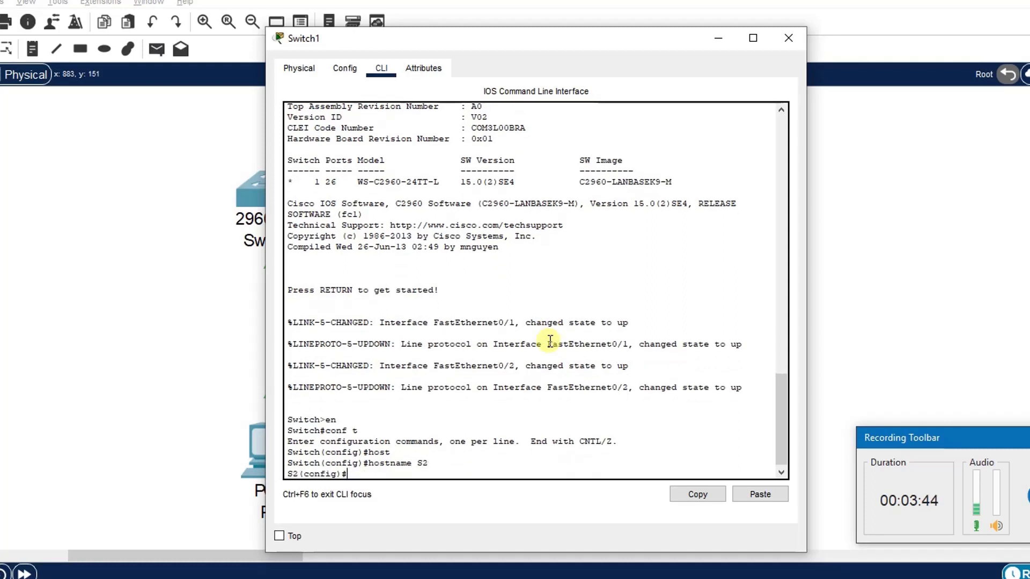
{"action": "key", "text": "Return"}
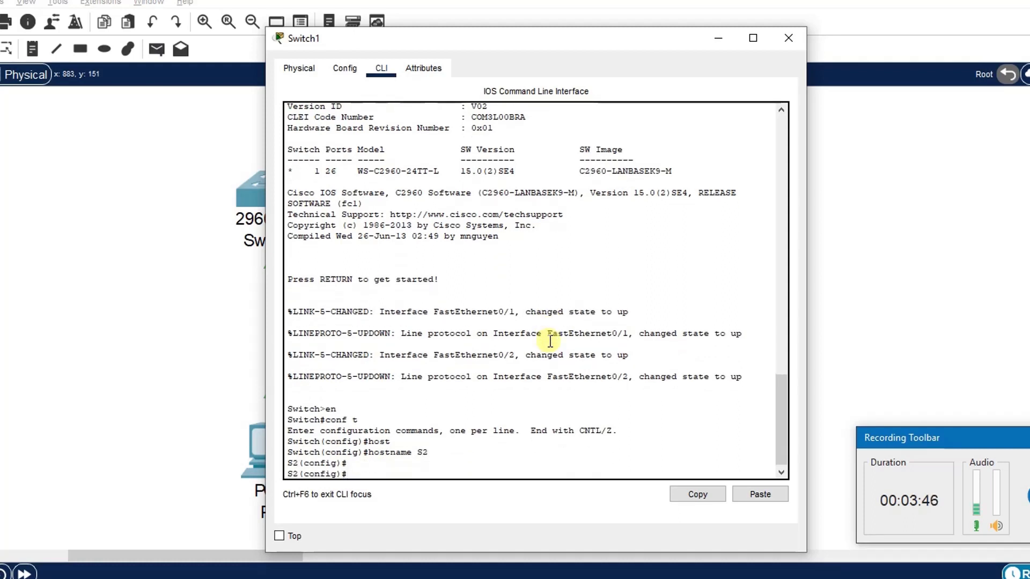
Step: Set a password on console line 0, enable login on it, and return to global configuration
{"action": "type", "text": "line console"}
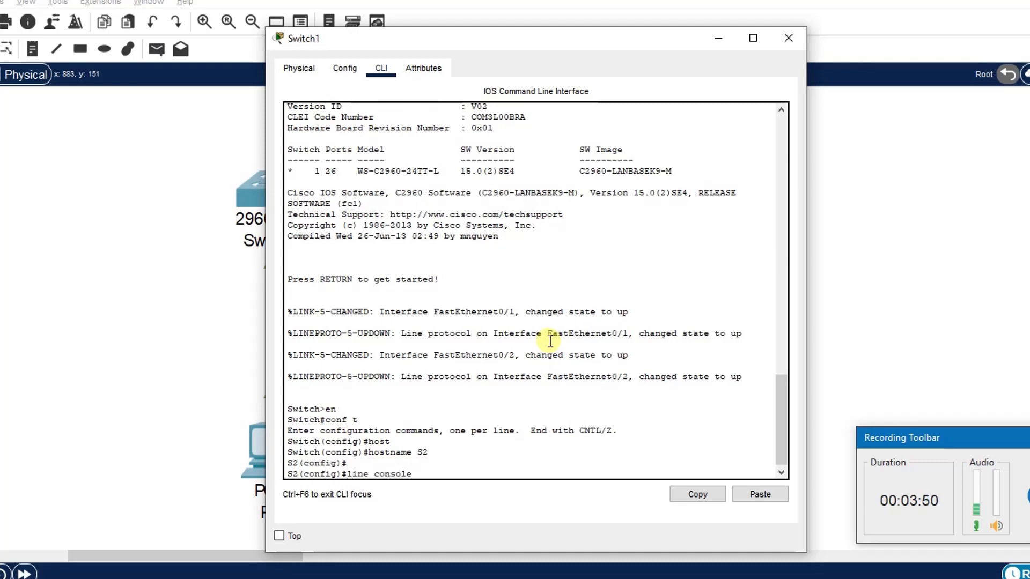
{"action": "type", "text": " 0"}
{"action": "key", "text": "Return"}
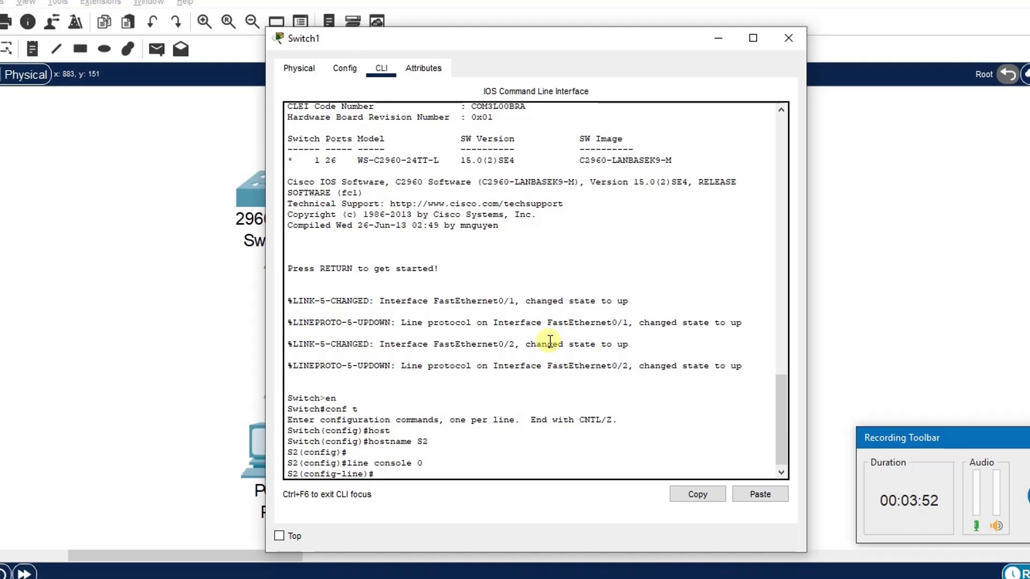
{"action": "type", "text": "pass"}
{"action": "key", "text": "Tab"}
{"action": "type", "text": "mypass"}
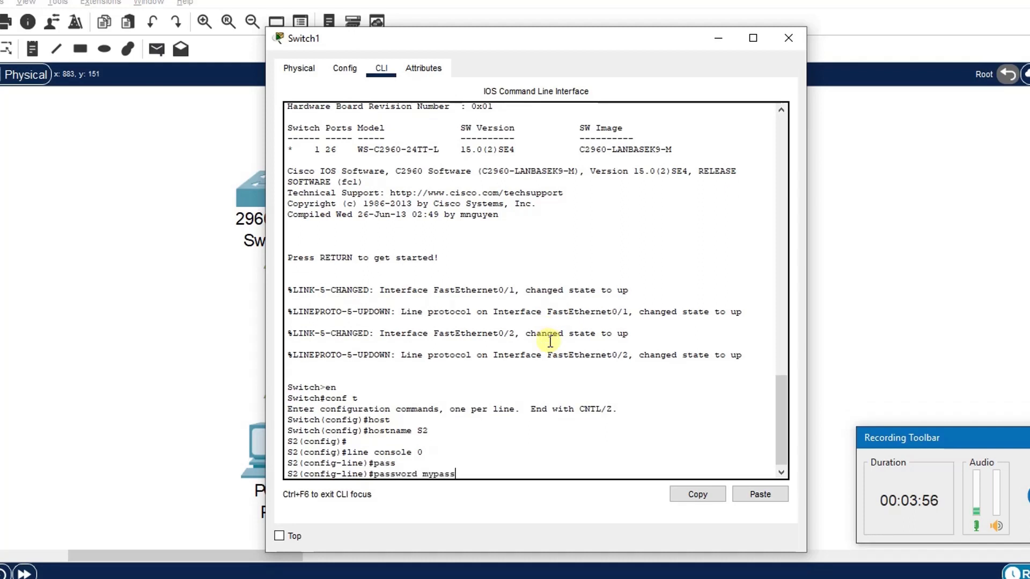
{"action": "key", "text": "Return"}
{"action": "type", "text": "login"}
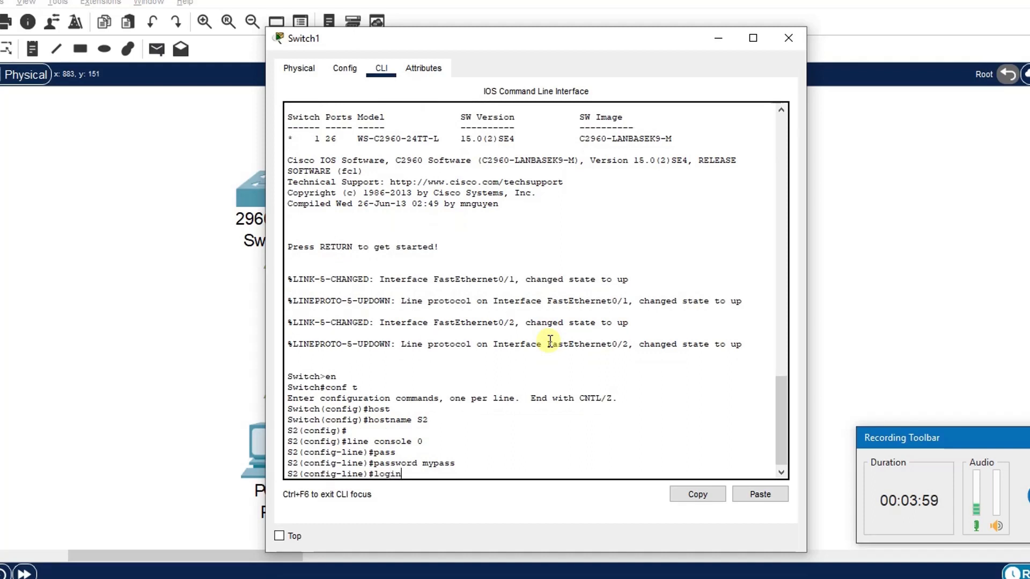
{"action": "key", "text": "Return"}
{"action": "type", "text": "exit"}
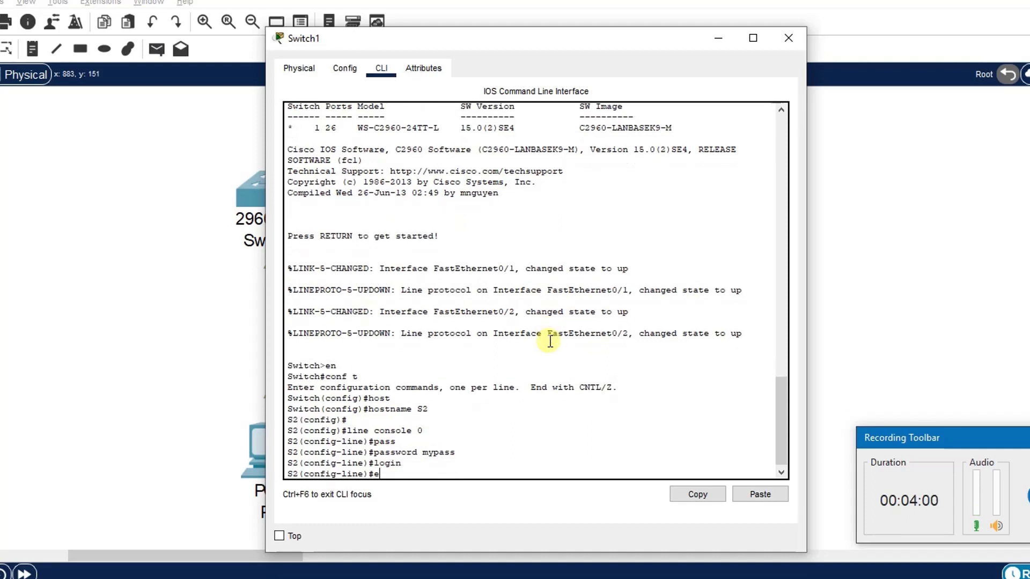
{"action": "key", "text": "Return"}
{"action": "key", "text": "Return"}
{"action": "key", "text": "Return"}
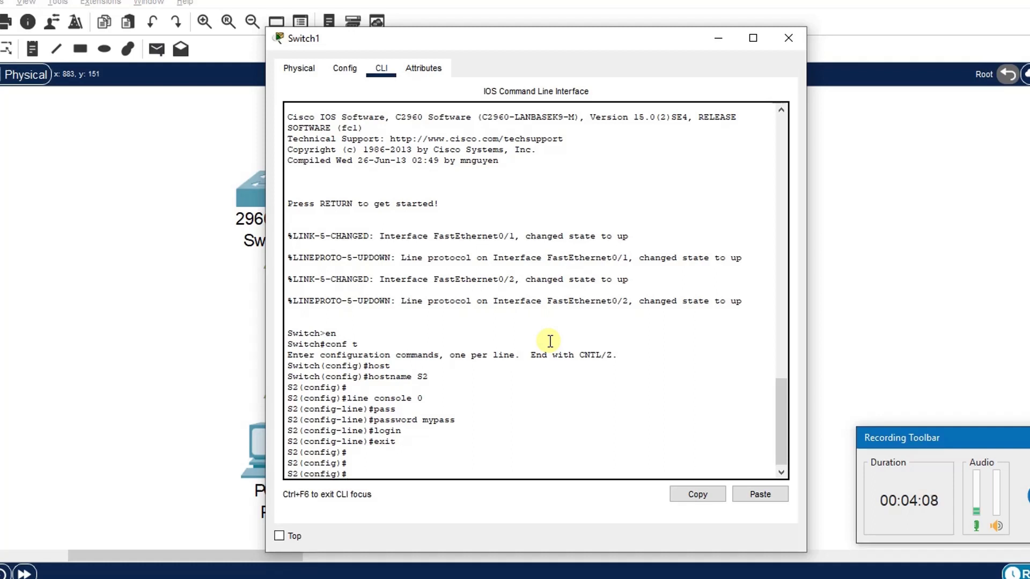
Step: Set the enable secret password for privileged EXEC mode
{"action": "type", "text": "ena"}
{"action": "key", "text": "Tab"}
{"action": "type", "text": "secre"}
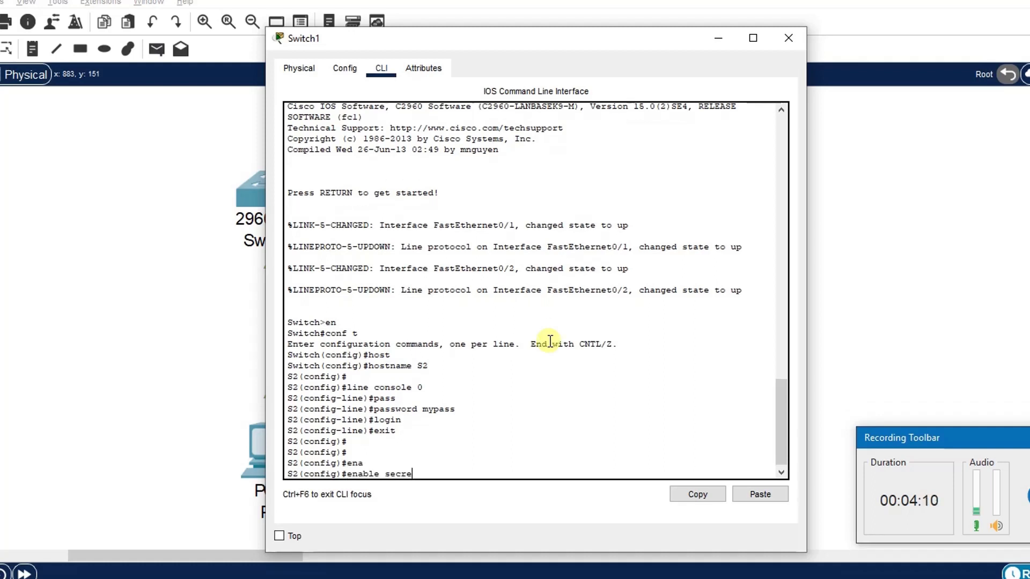
{"action": "key", "text": "Tab"}
{"action": "type", "text": "mys"}
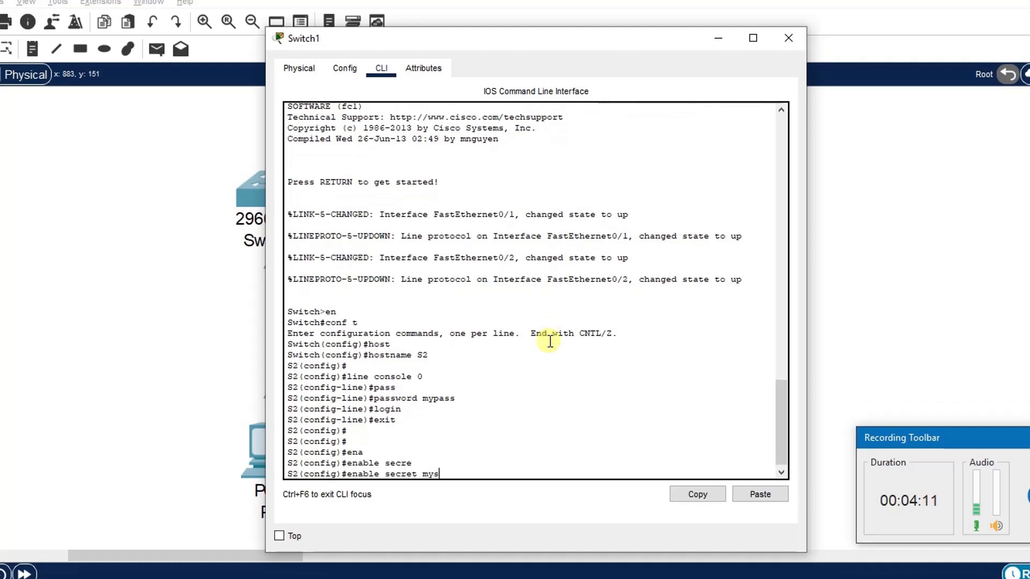
{"action": "type", "text": "ecret"}
{"action": "key", "text": "Return"}
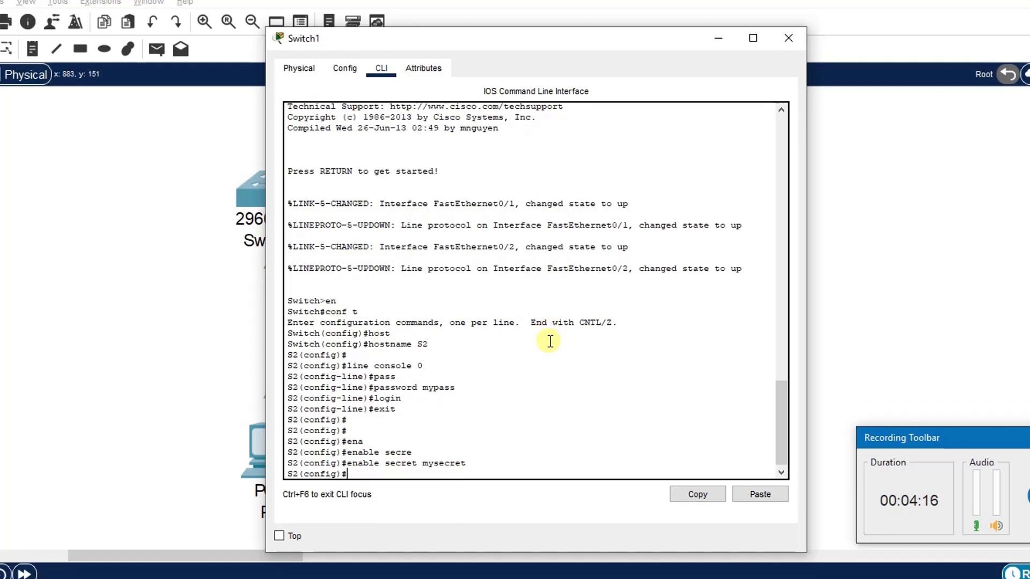
{"action": "key", "text": "Return"}
{"action": "key", "text": "Return"}
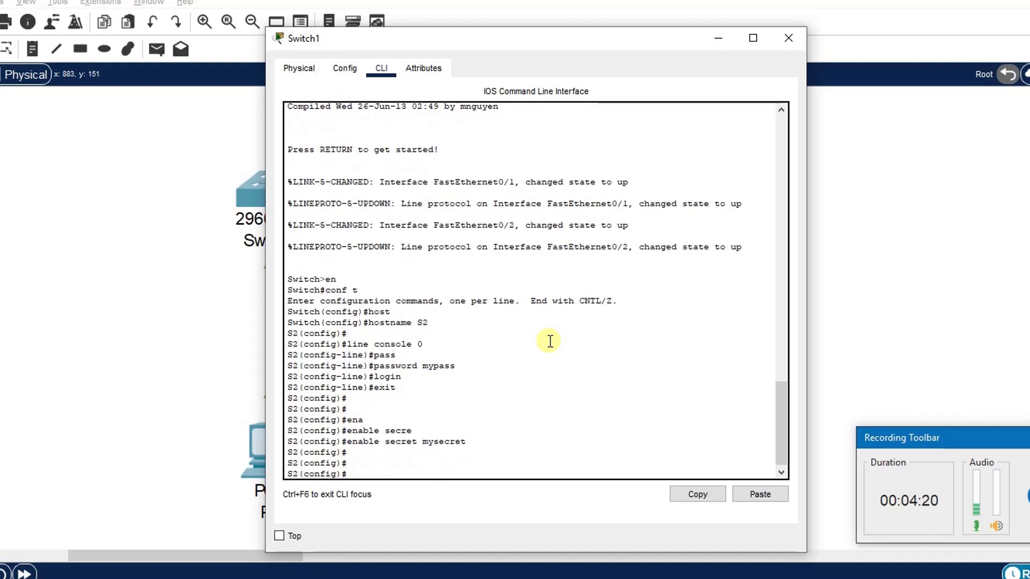
Step: Turn on service password-encryption
{"action": "type", "text": "servi"}
{"action": "key", "text": "Tab"}
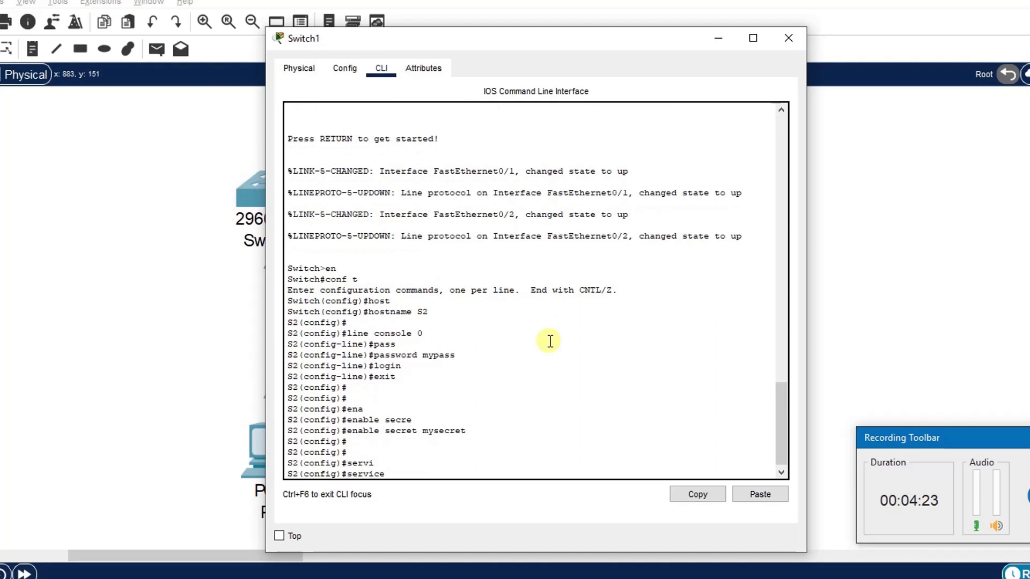
{"action": "type", "text": "pas"}
{"action": "key", "text": "Tab"}
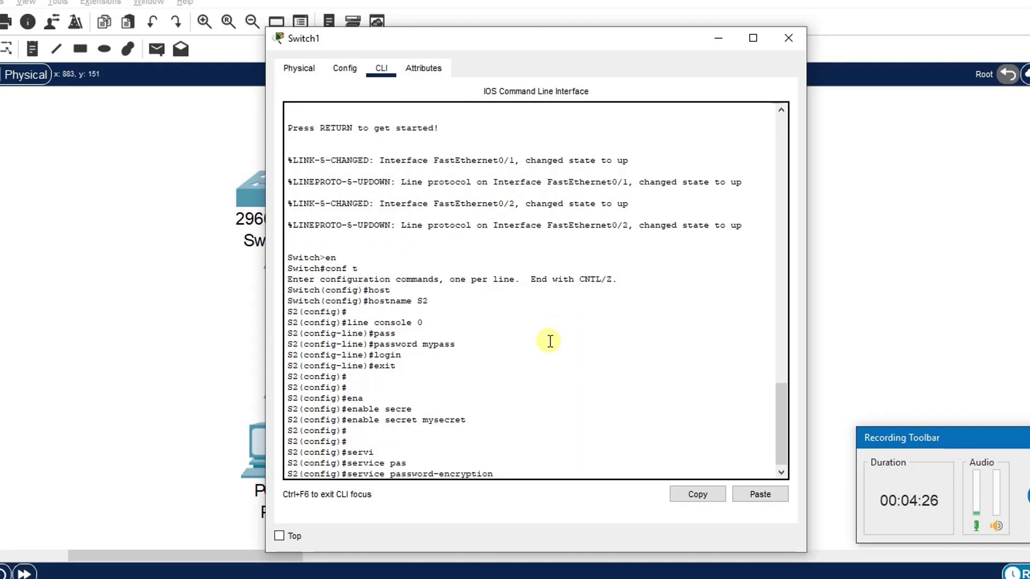
{"action": "key", "text": "Return"}
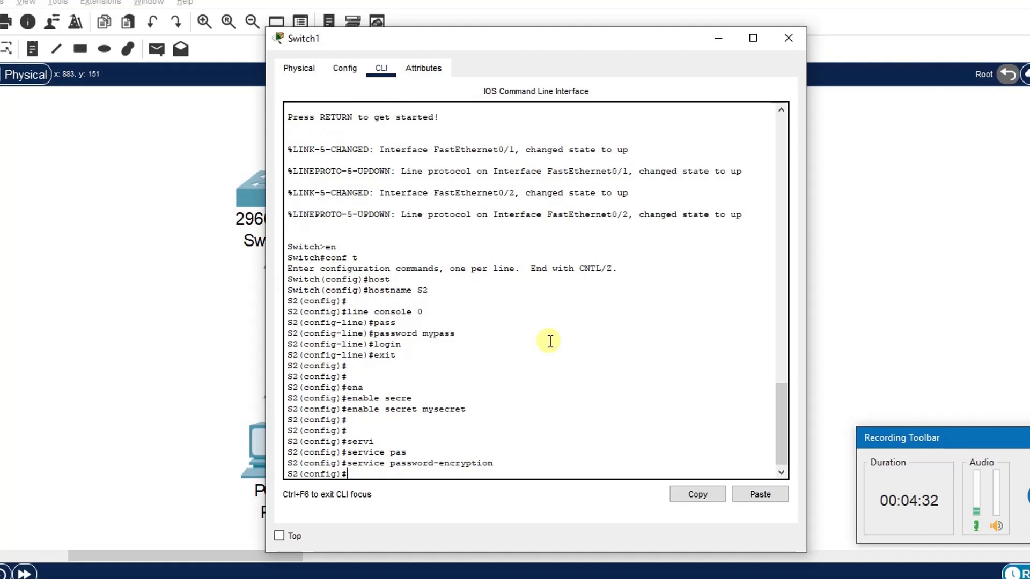
Step: Set the MOTD banner to "This is a secure system. Authorised Access Only!" and exit configuration mode
{"action": "type", "text": "banner mot"}
{"action": "key", "text": "Tab"}
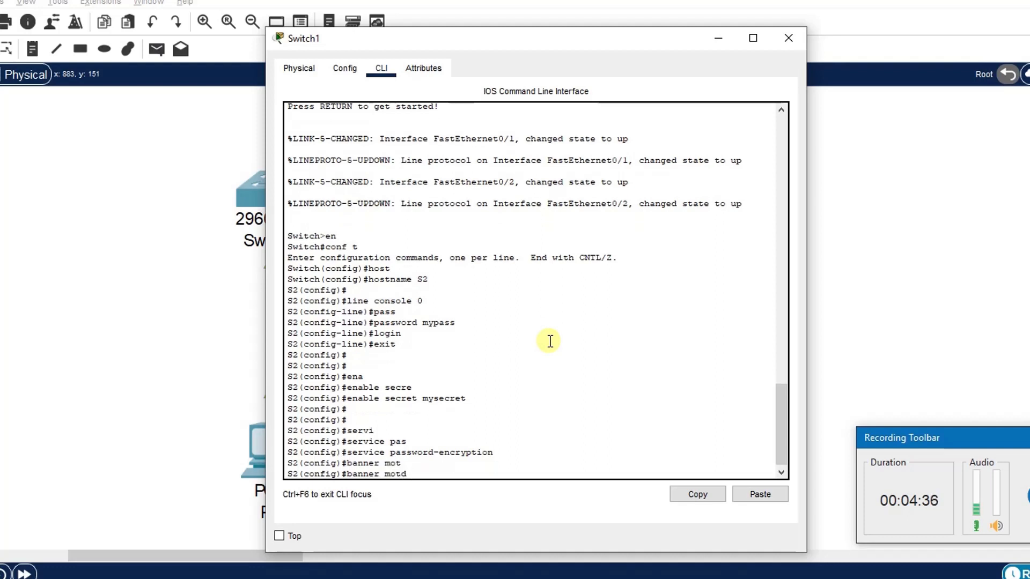
{"action": "type", "text": "\"This is "}
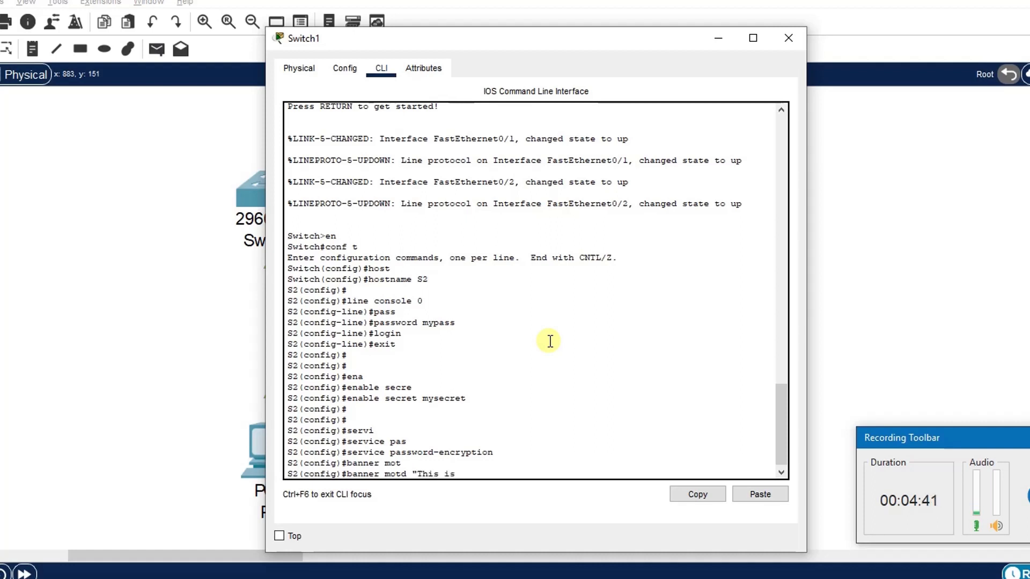
{"action": "type", "text": "a secure "}
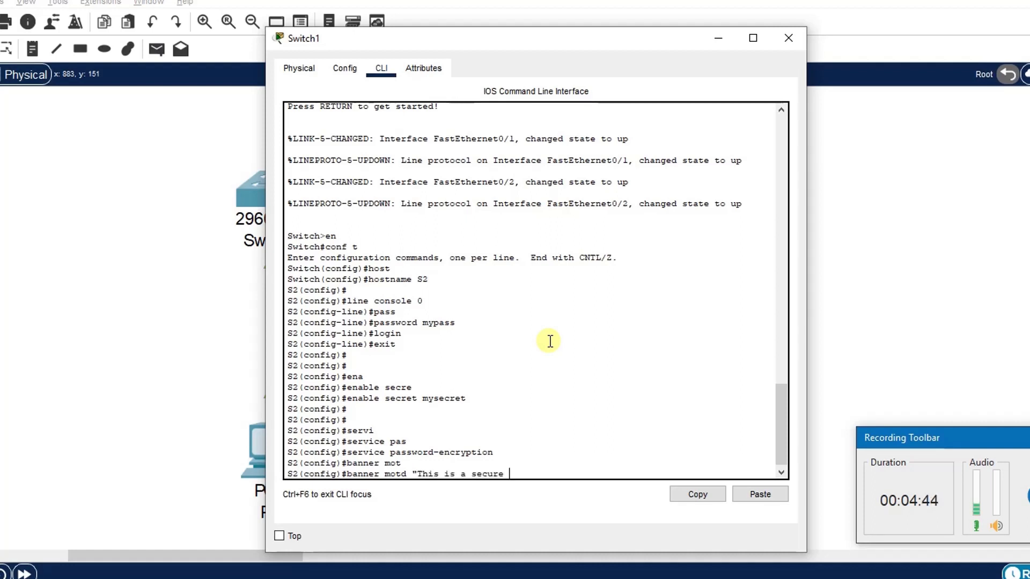
{"action": "type", "text": "system. Authors"}
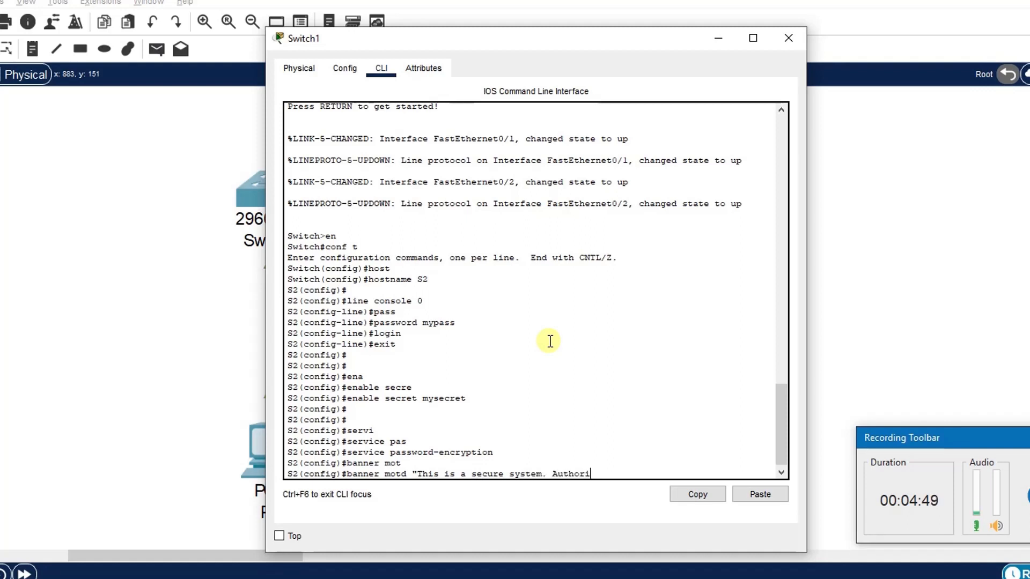
{"action": "type", "text": "sed"}
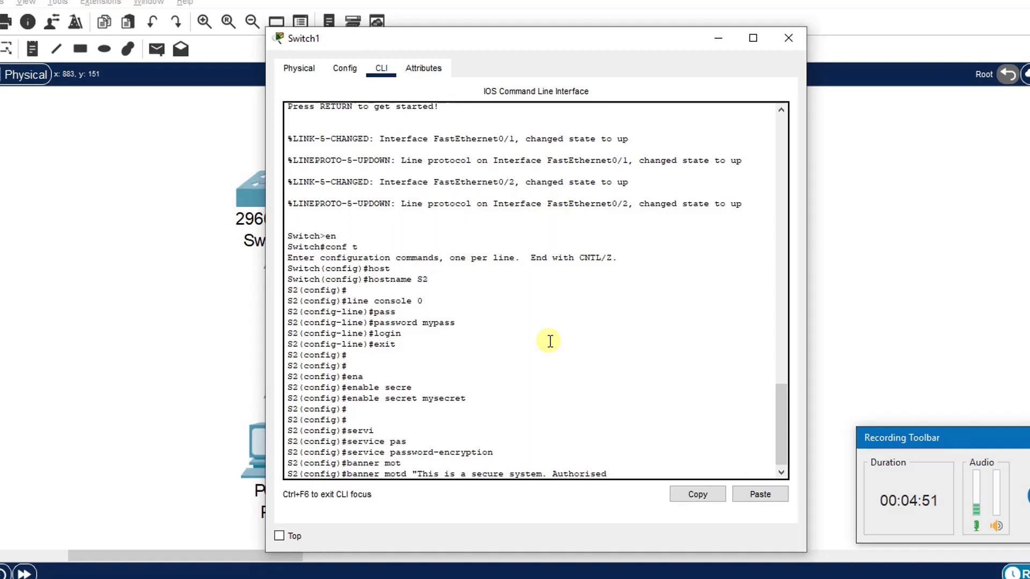
{"action": "type", "text": " Access O"}
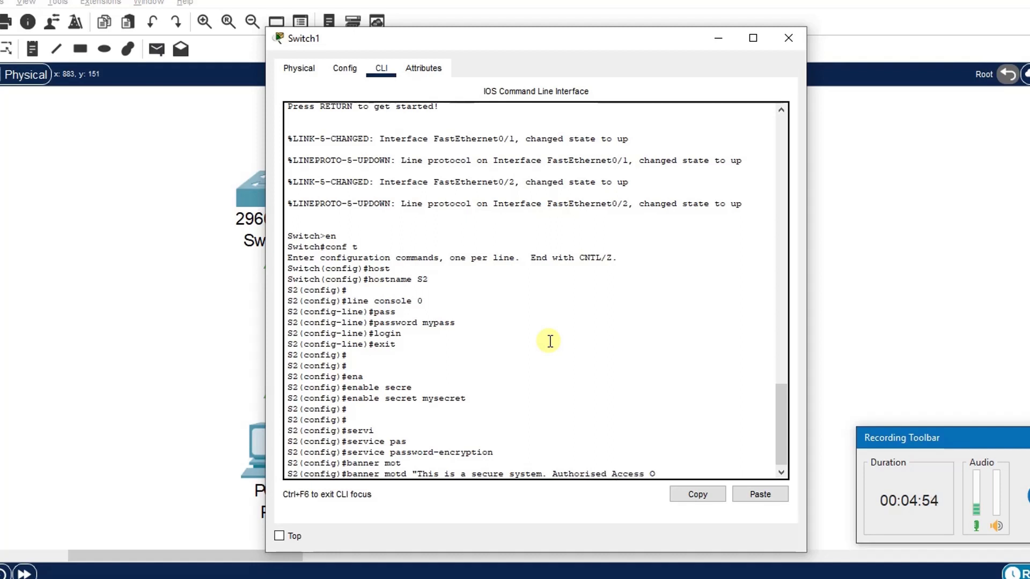
{"action": "type", "text": "nly!\""}
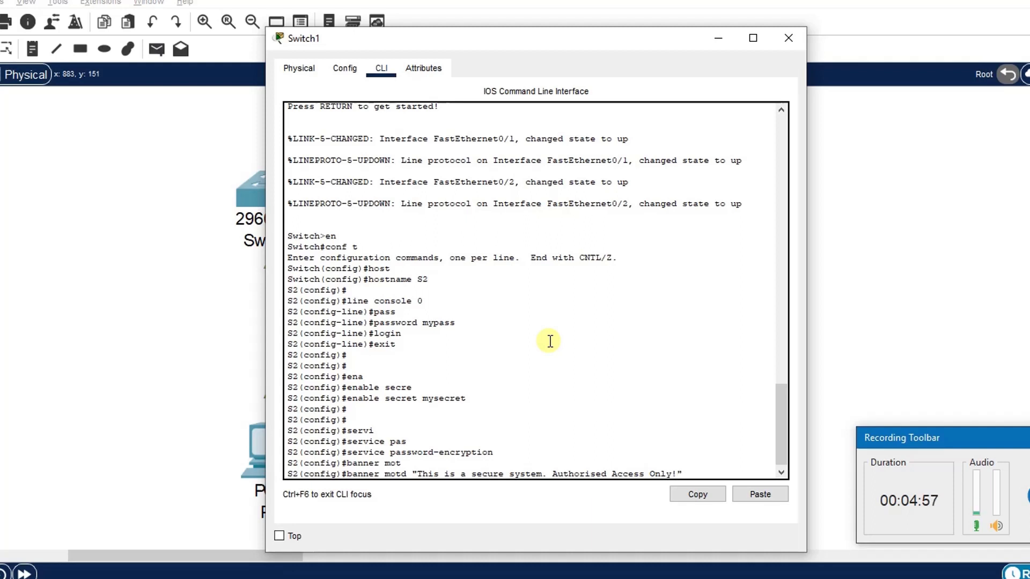
{"action": "key", "text": "Return"}
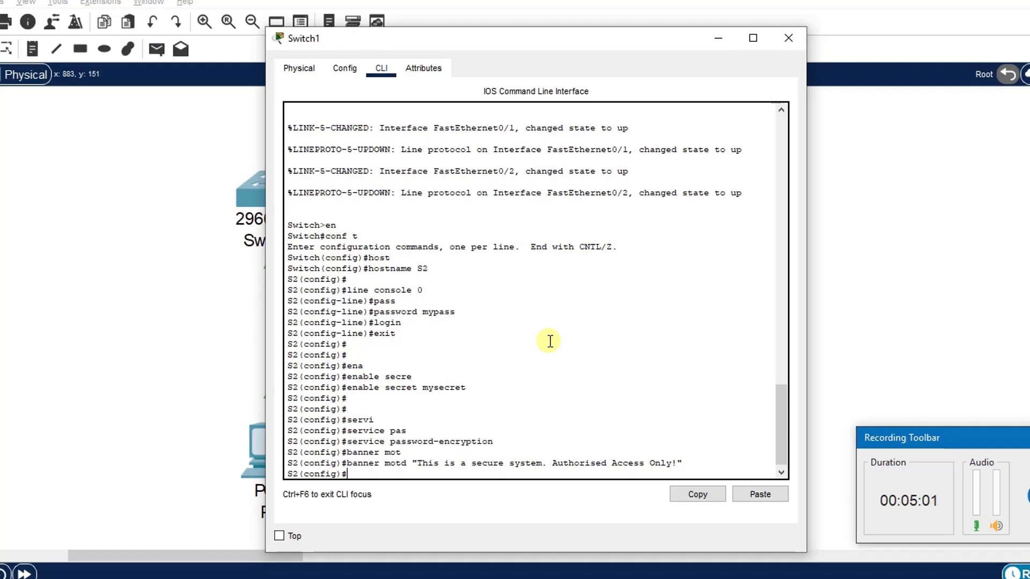
{"action": "key", "text": "Return"}
{"action": "key", "text": "Return"}
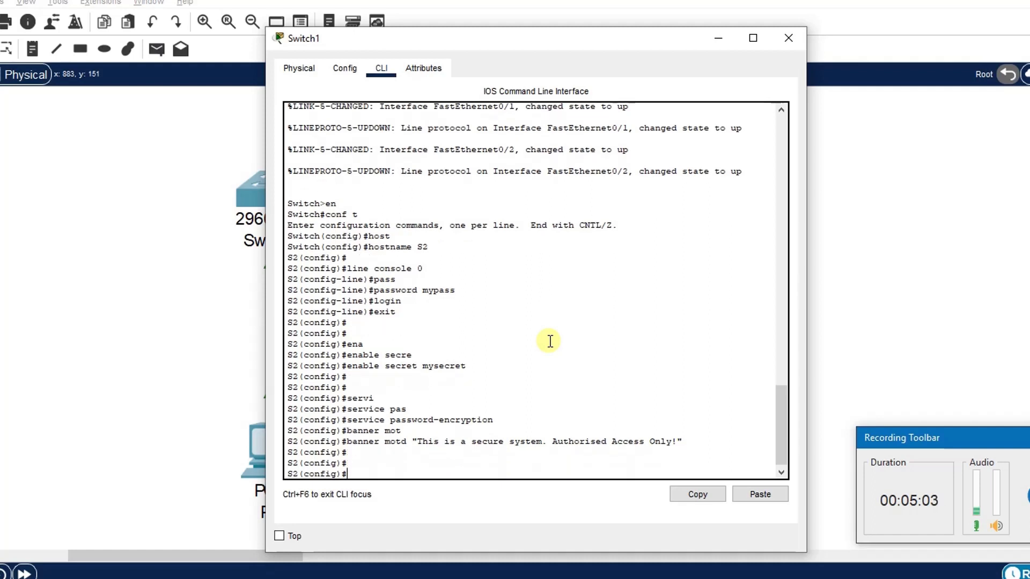
{"action": "type", "text": "e"}
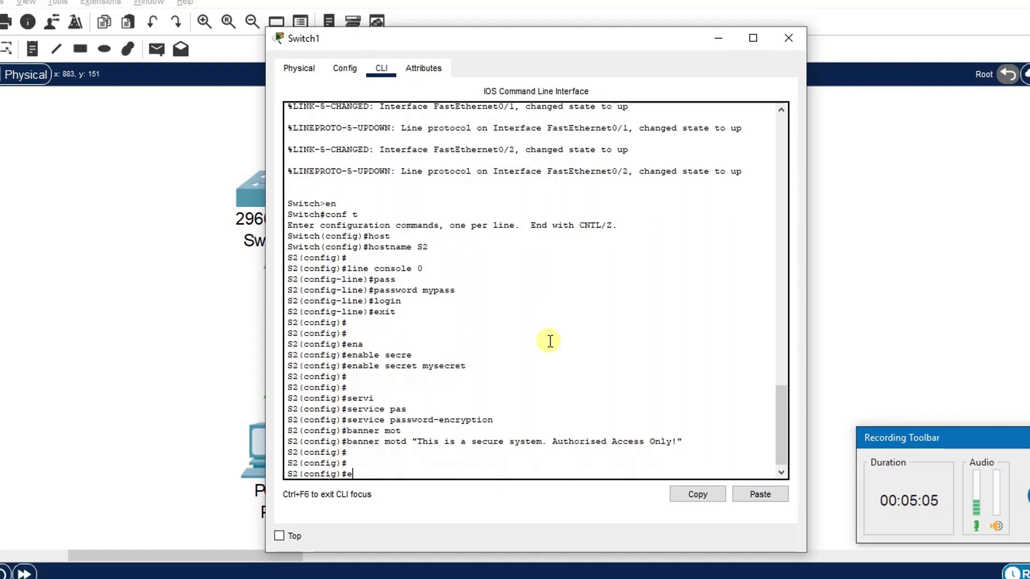
{"action": "type", "text": "xit"}
{"action": "key", "text": "Return"}
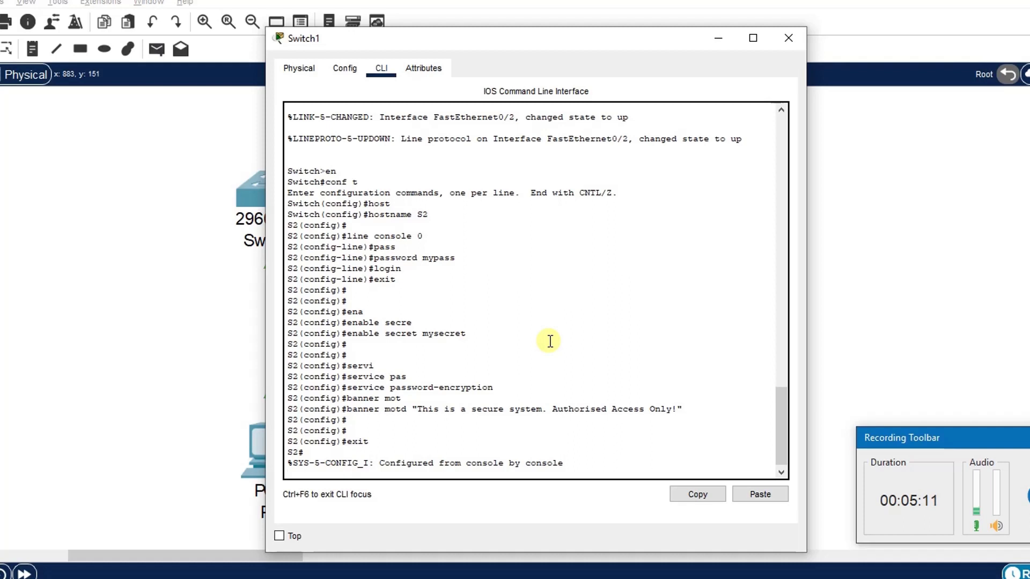
{"action": "key", "text": "Return"}
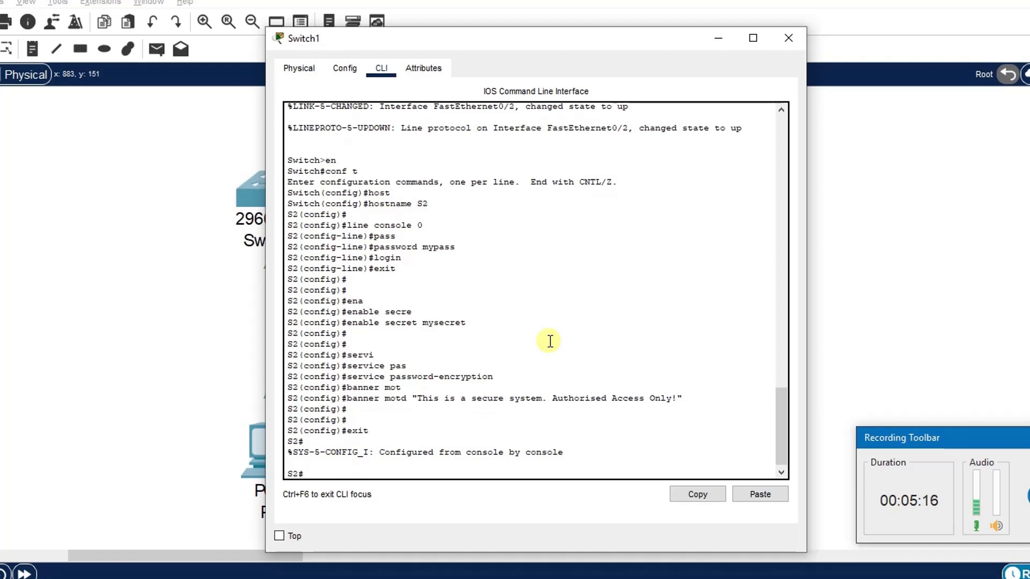
Step: Save the running configuration to the startup configuration and minimize Switch1's window
{"action": "type", "text": "copy run "}
{"action": "type", "text": "sat"}
{"action": "type", "text": "tart"}
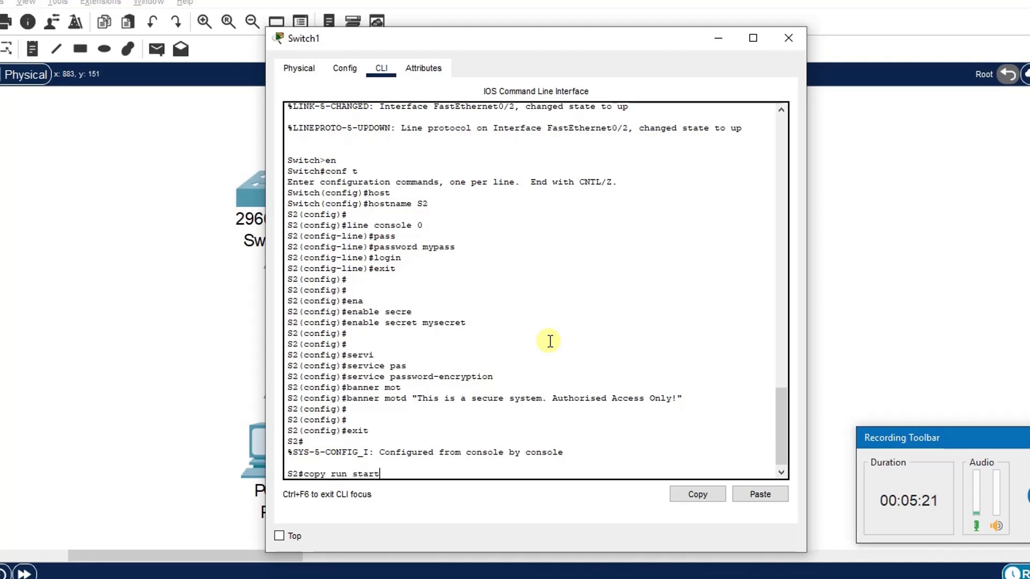
{"action": "key", "text": "Return"}
{"action": "key", "text": "Return"}
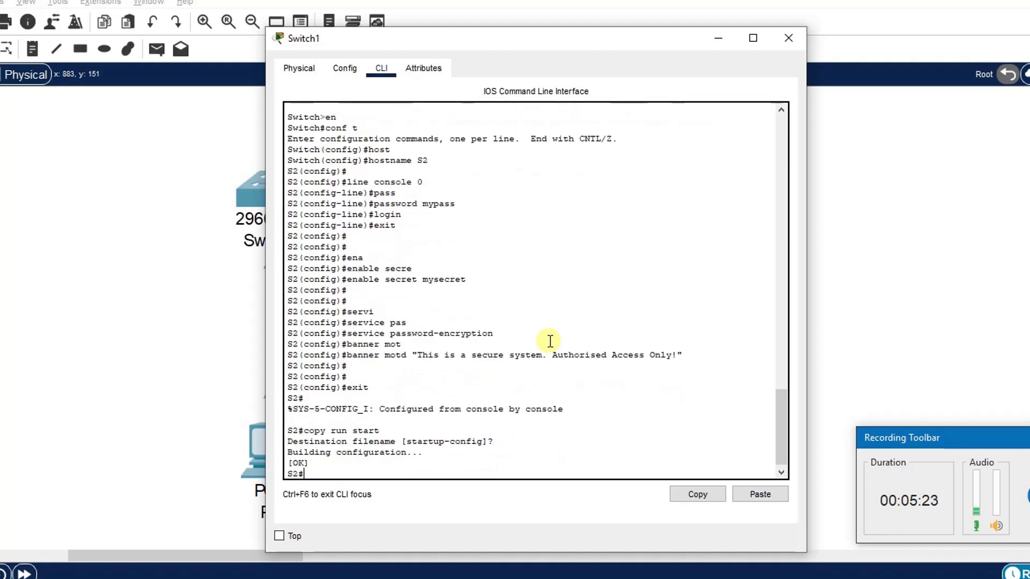
{"action": "key", "text": "Return"}
{"action": "key", "text": "Return"}
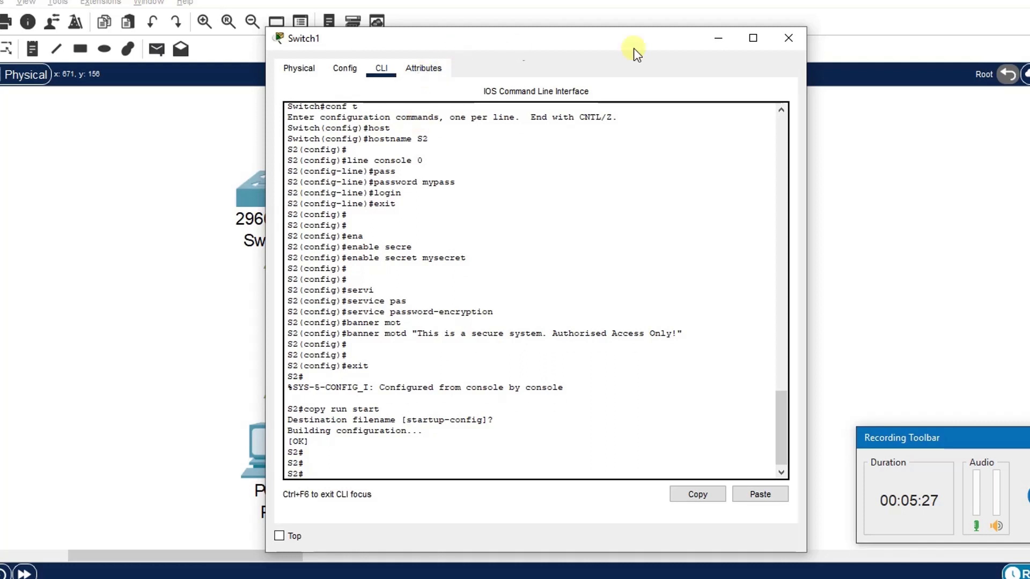
{"action": "left_click", "coordinate": [718, 37]}
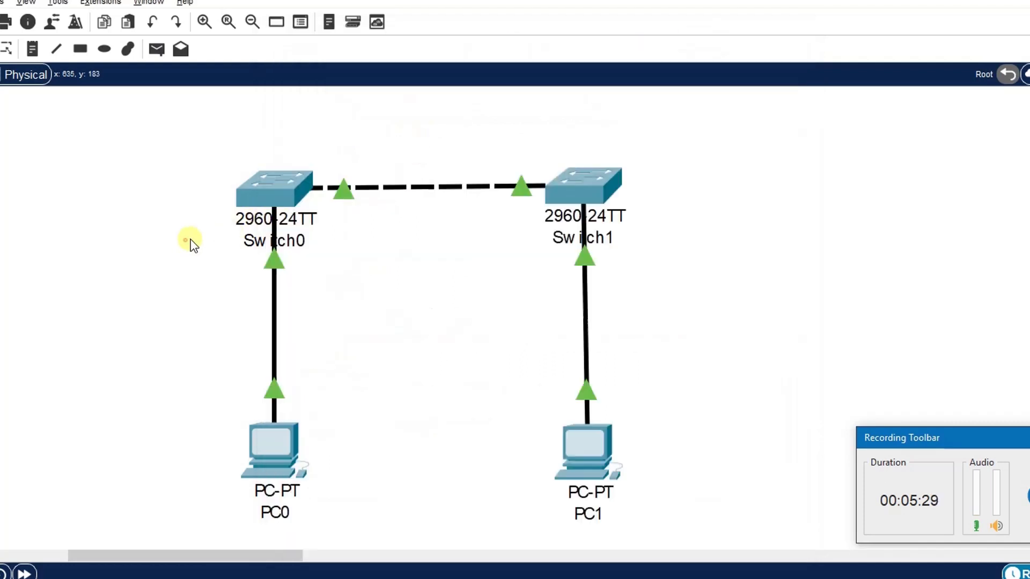
Step: Save Switch0's running configuration to the startup configuration and close its window
{"action": "left_click", "coordinate": [268, 185]}
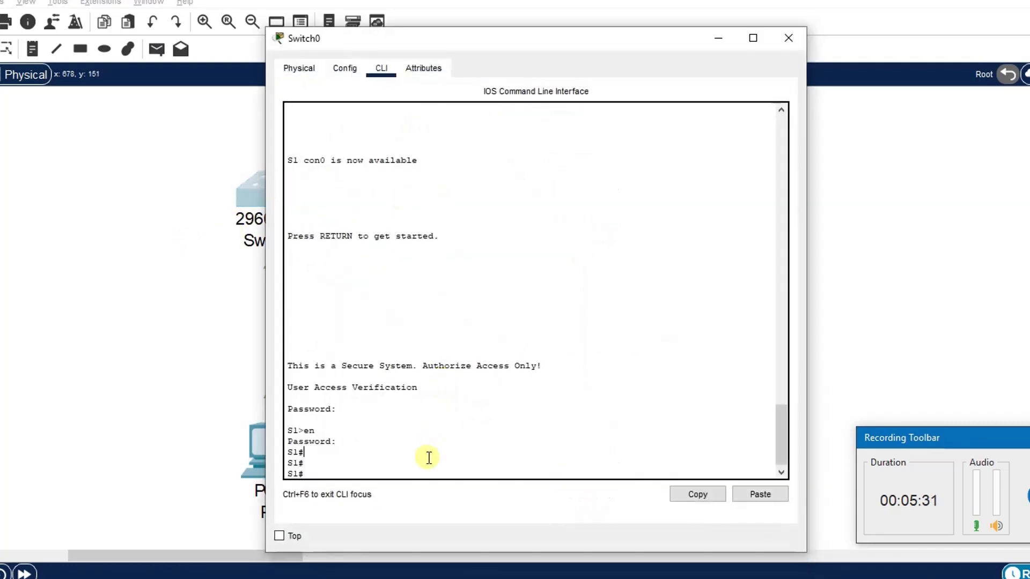
{"action": "left_click", "coordinate": [401, 458]}
{"action": "type", "text": "copy run start"}
{"action": "key", "text": "Return"}
{"action": "key", "text": "Return"}
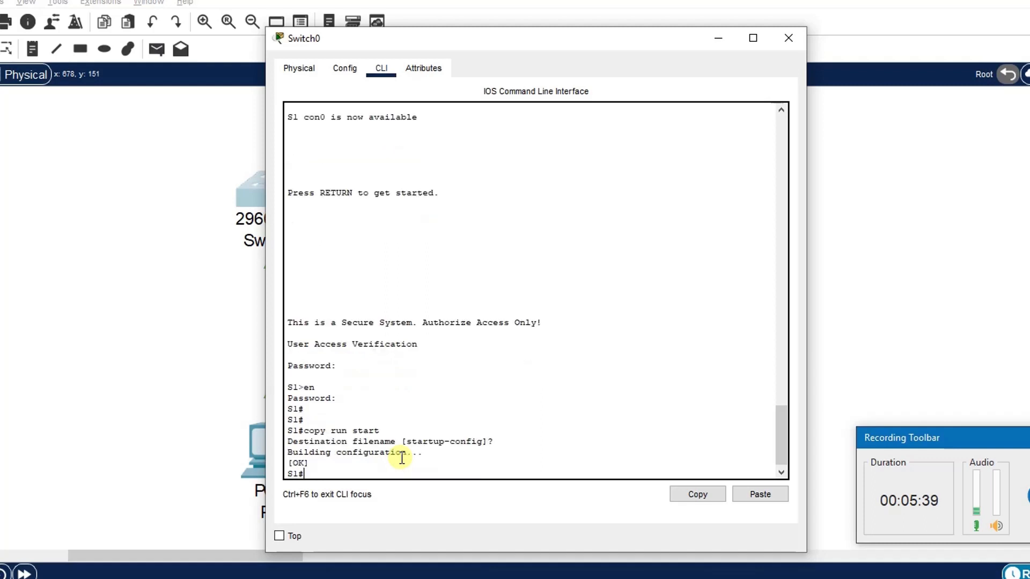
{"action": "key", "text": "Return"}
{"action": "key", "text": "Return"}
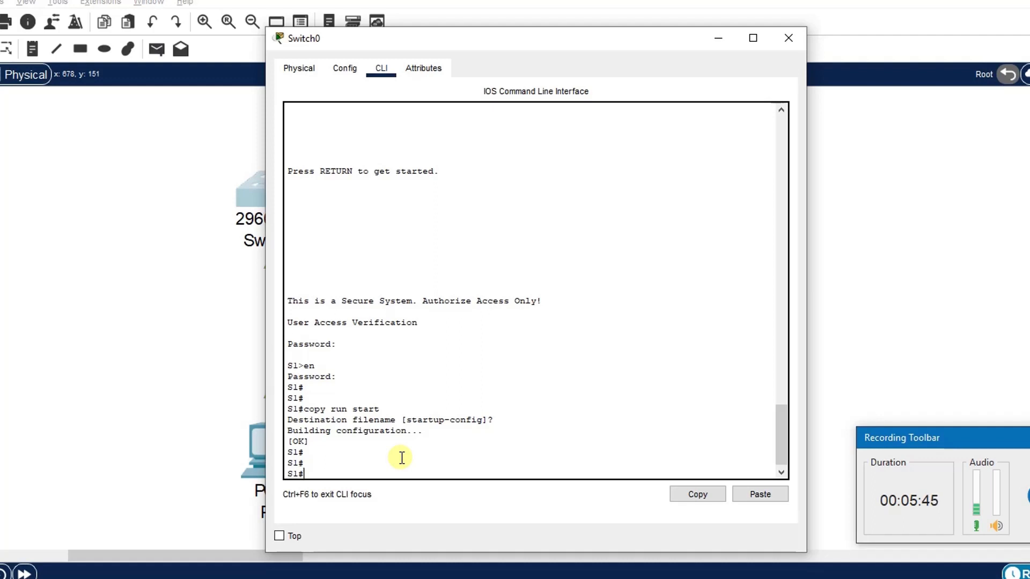
{"action": "left_click", "coordinate": [864, 359]}
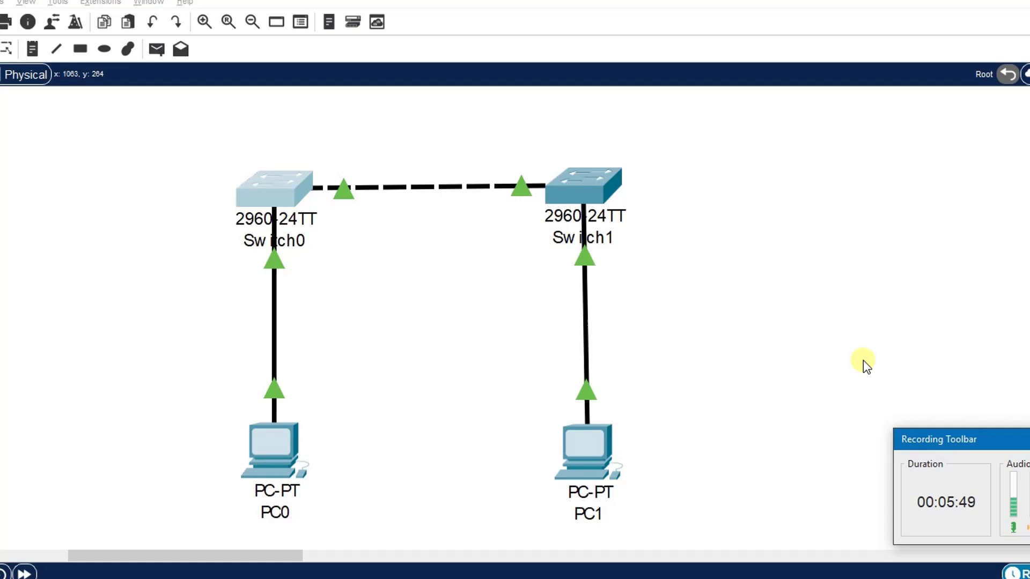
Step: Give PC0 the static IPv4 address 192.168.1.1 with subnet mask 255.255.255.0 and close its window
{"action": "left_click", "coordinate": [249, 471]}
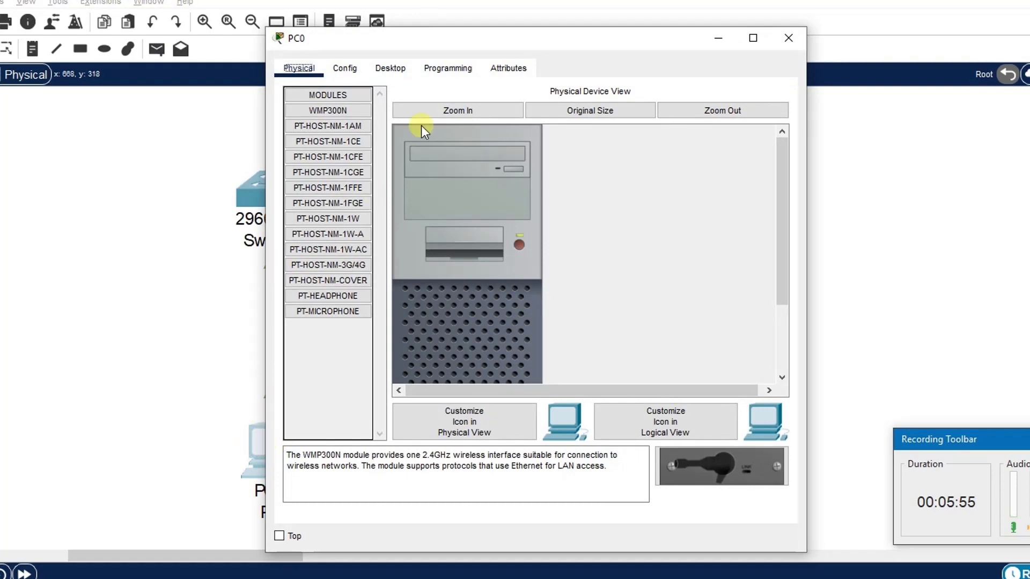
{"action": "left_click", "coordinate": [388, 68]}
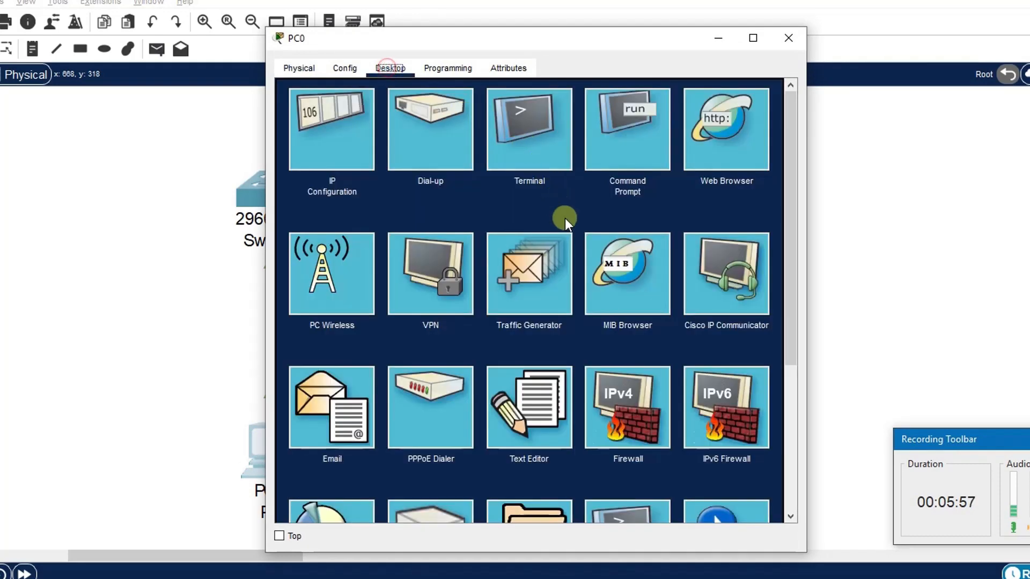
{"action": "left_click", "coordinate": [337, 122]}
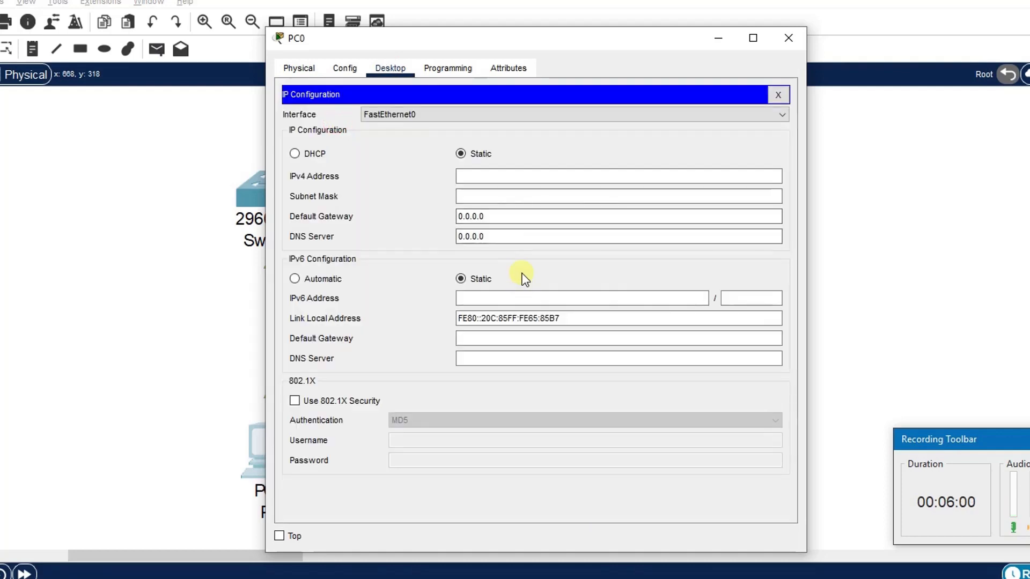
{"action": "left_click", "coordinate": [484, 177]}
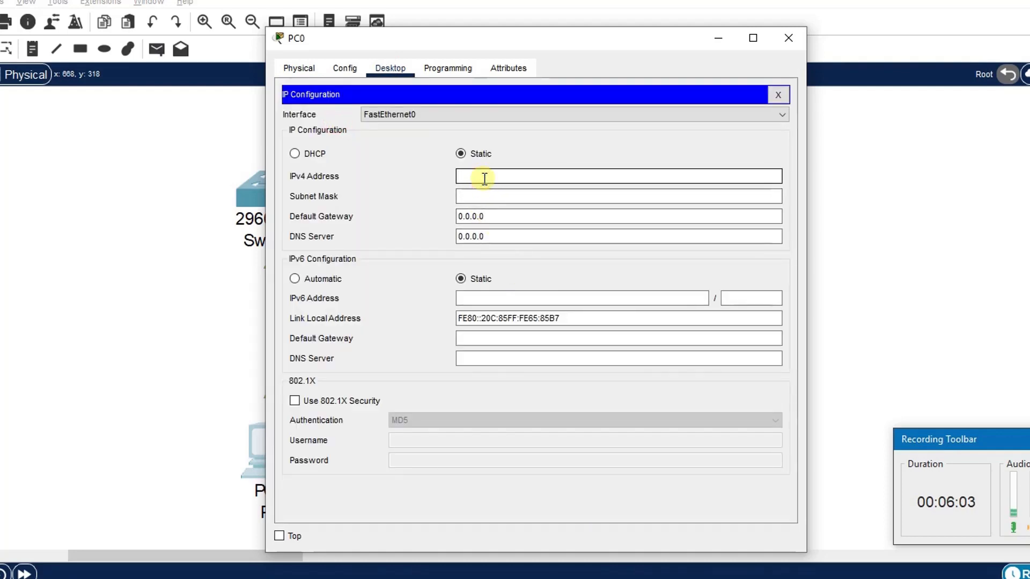
{"action": "type", "text": "192.168.1.1"}
{"action": "left_click", "coordinate": [494, 191]}
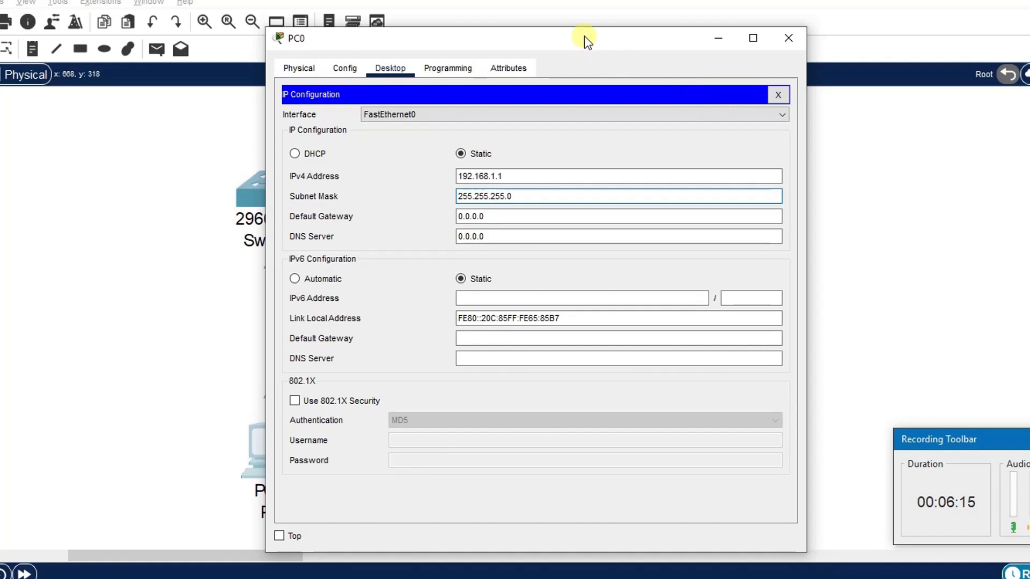
{"action": "left_click_drag", "start_coordinate": [585, 38], "coordinate": [553, 6]}
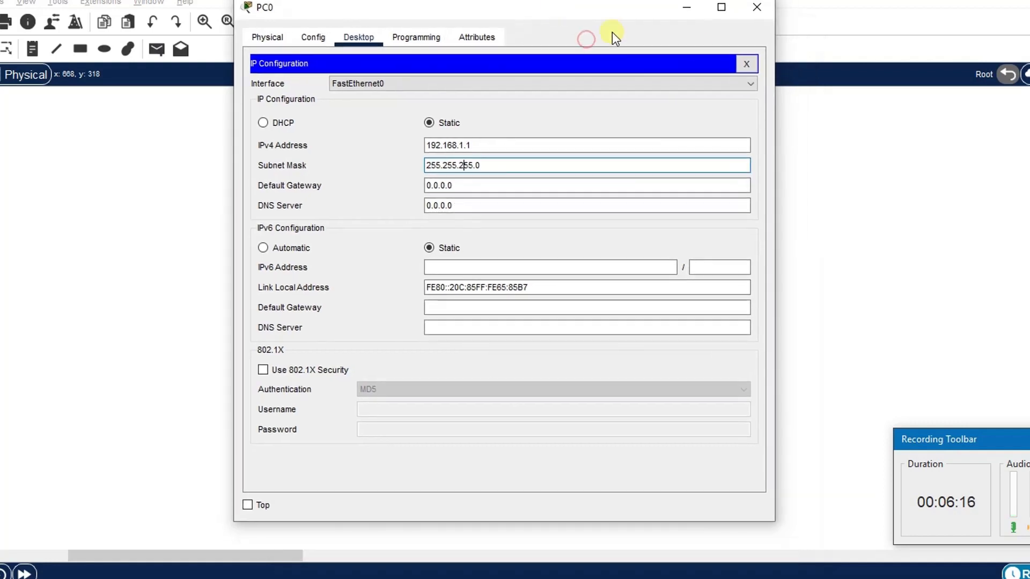
{"action": "left_click", "coordinate": [763, 8]}
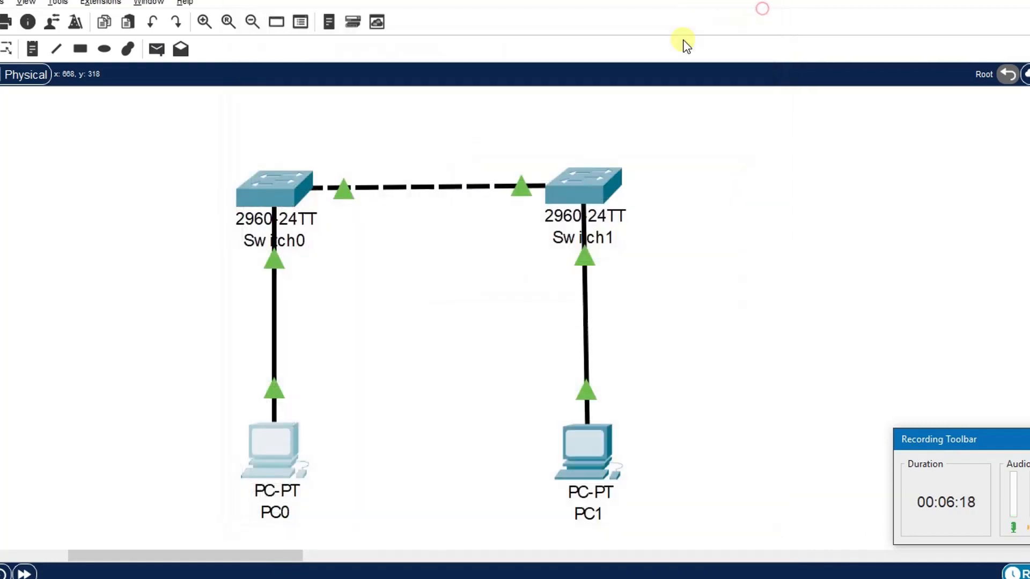
Step: Give PC1 the static IPv4 address 192.168.1.2 with subnet mask 255.255.255.0 and close its window
{"action": "left_click", "coordinate": [603, 445]}
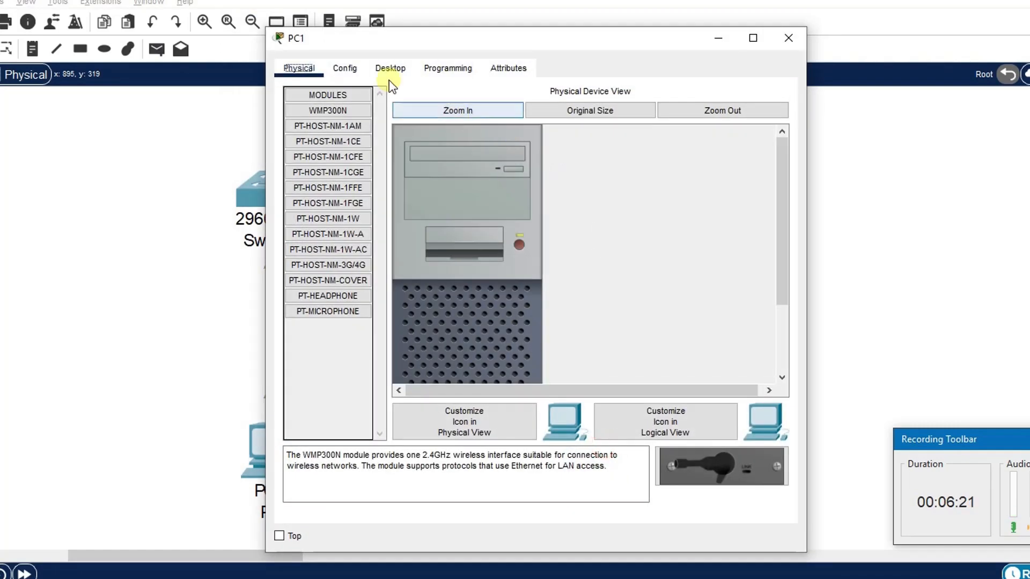
{"action": "left_click", "coordinate": [390, 80]}
{"action": "left_click", "coordinate": [342, 149]}
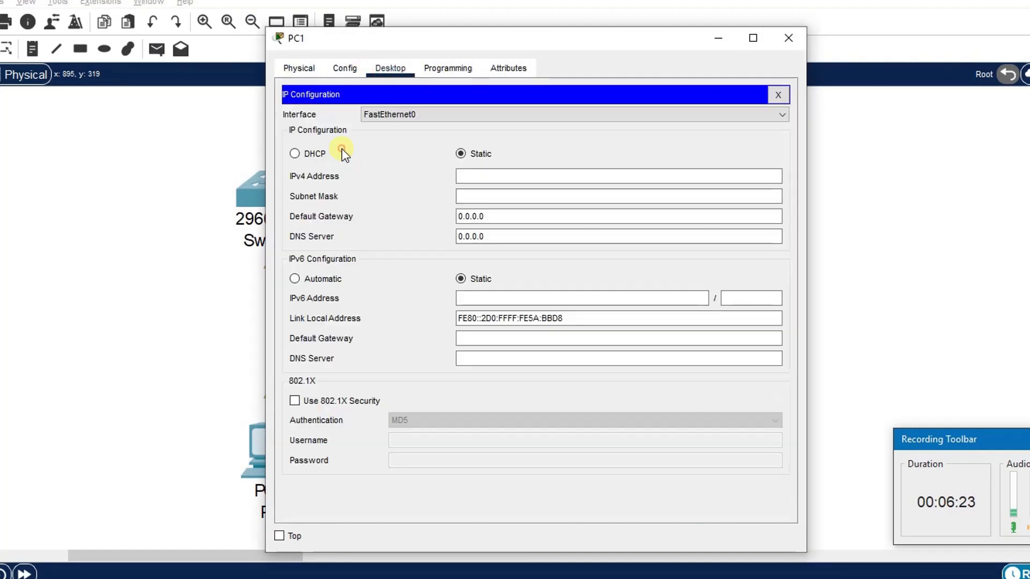
{"action": "left_click", "coordinate": [492, 174]}
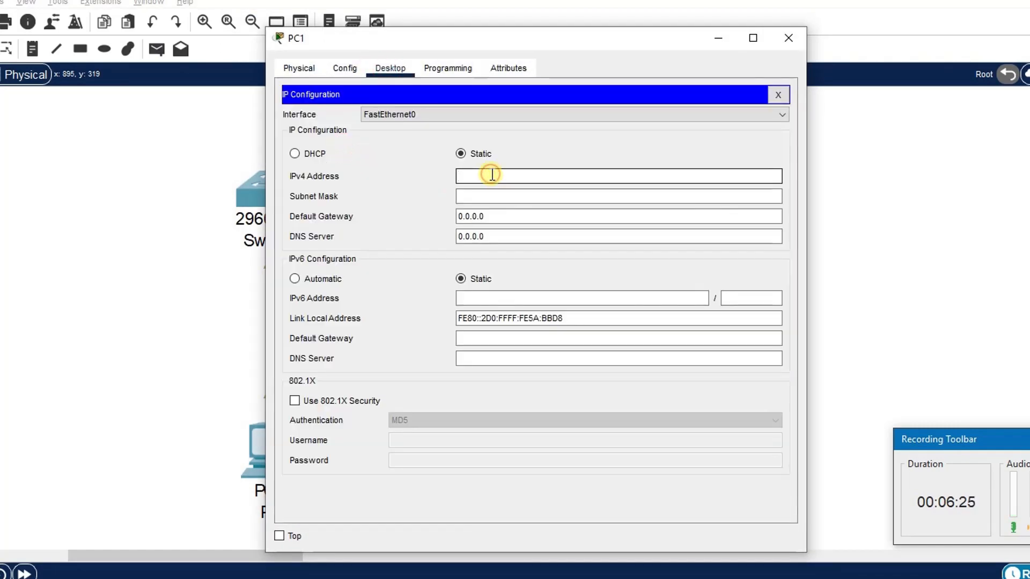
{"action": "type", "text": "192.168.1.2"}
{"action": "key", "text": "Tab"}
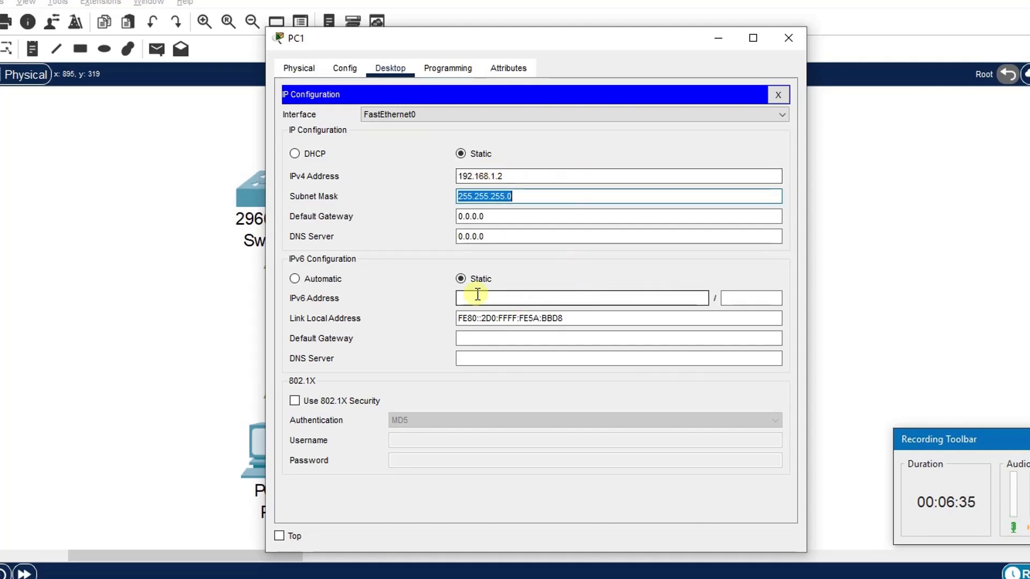
{"action": "left_click", "coordinate": [516, 193]}
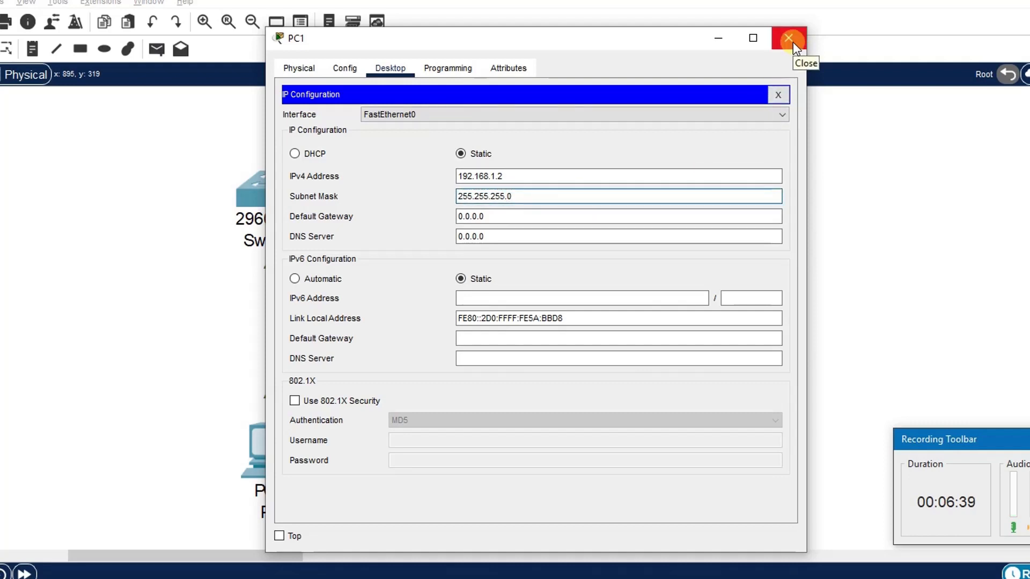
{"action": "left_click", "coordinate": [789, 39]}
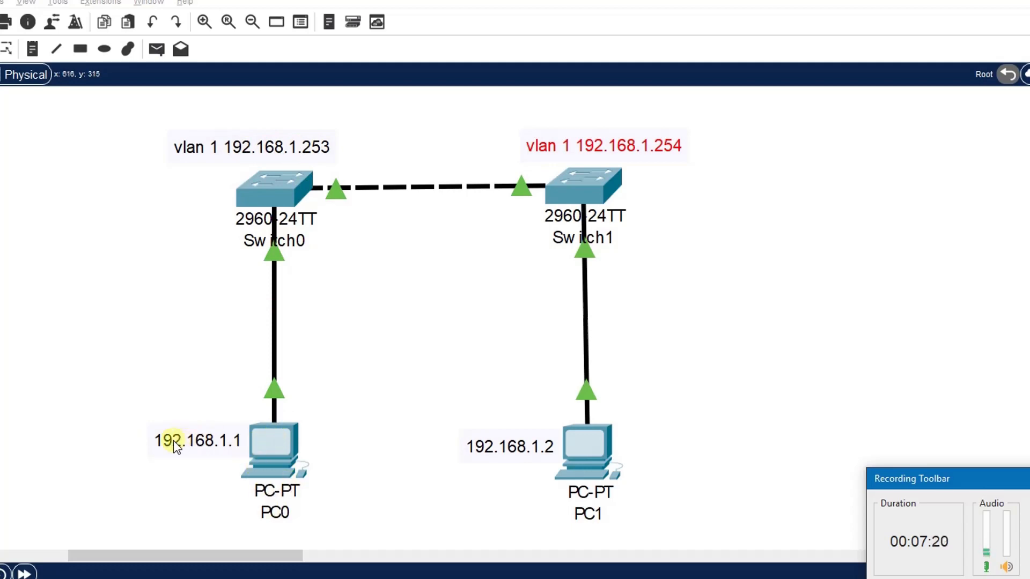
Step: Open PC0's command prompt and ping Switch0's management address 192.168.1.253
{"action": "left_click", "coordinate": [277, 449]}
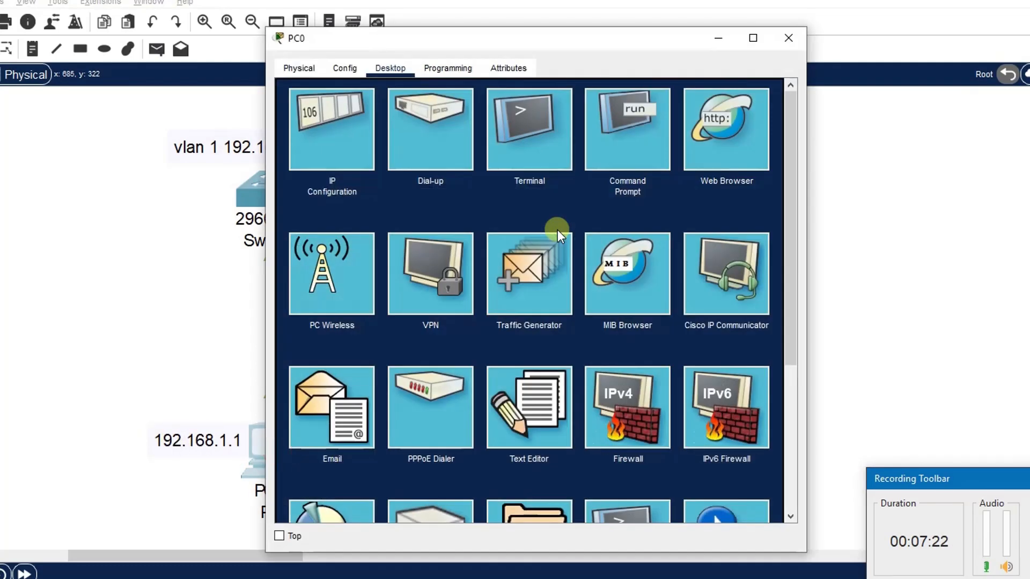
{"action": "left_click", "coordinate": [651, 129]}
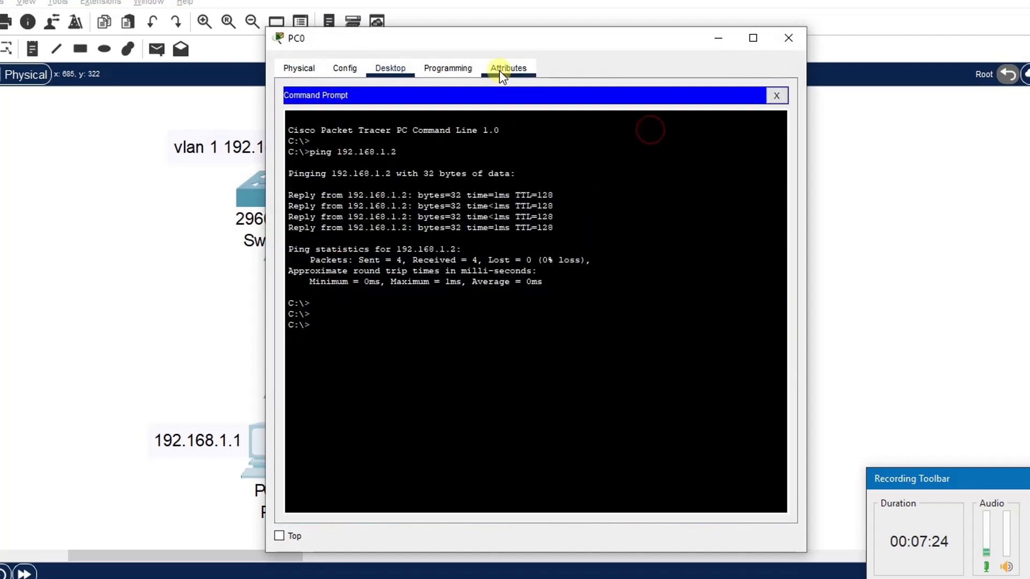
{"action": "left_click", "coordinate": [486, 42]}
{"action": "left_click_drag", "start_coordinate": [519, 51], "coordinate": [551, 50]}
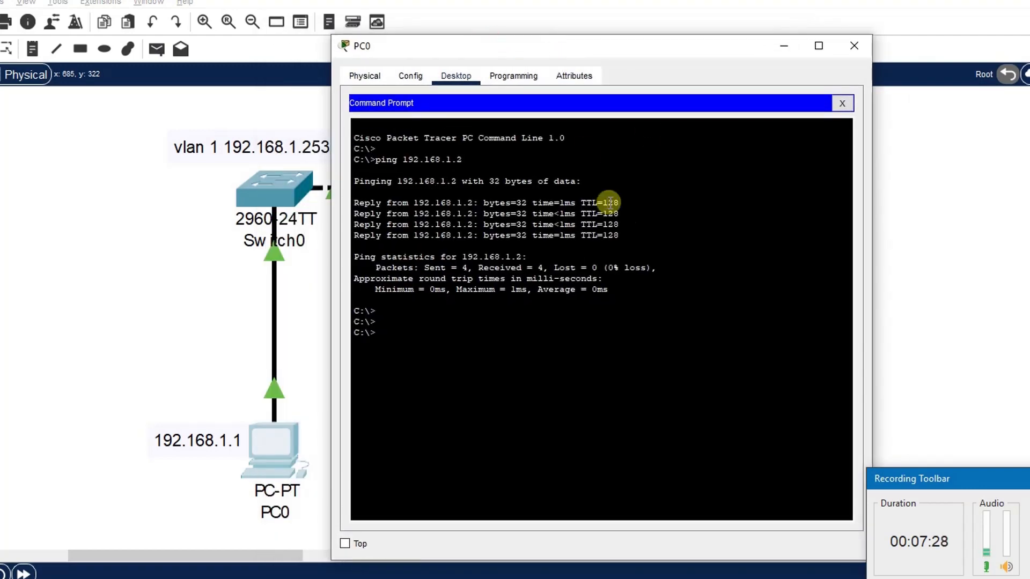
{"action": "left_click", "coordinate": [499, 323]}
{"action": "type", "text": "ping"}
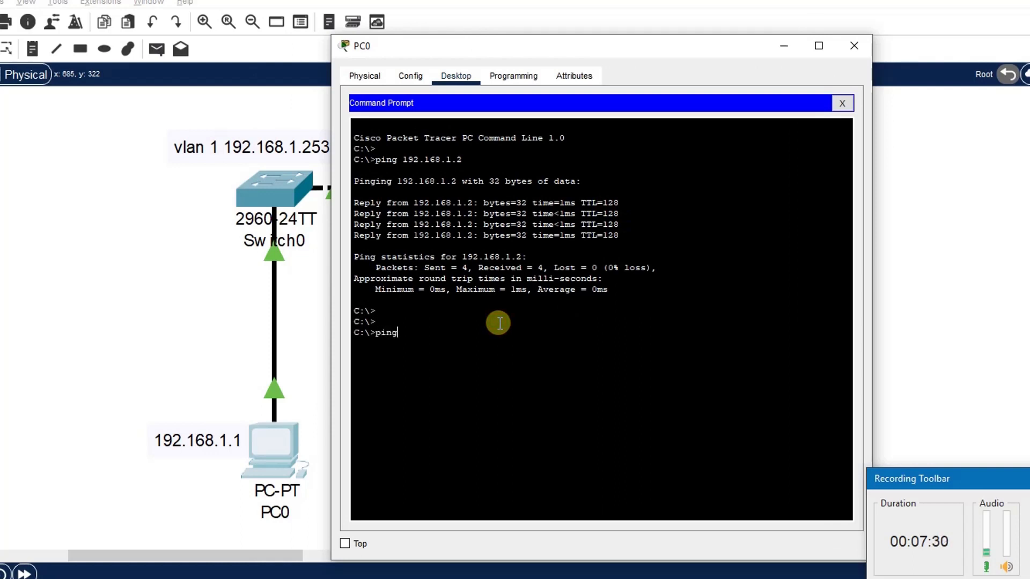
{"action": "type", "text": " 192.168.1.253"}
{"action": "key", "text": "Return"}
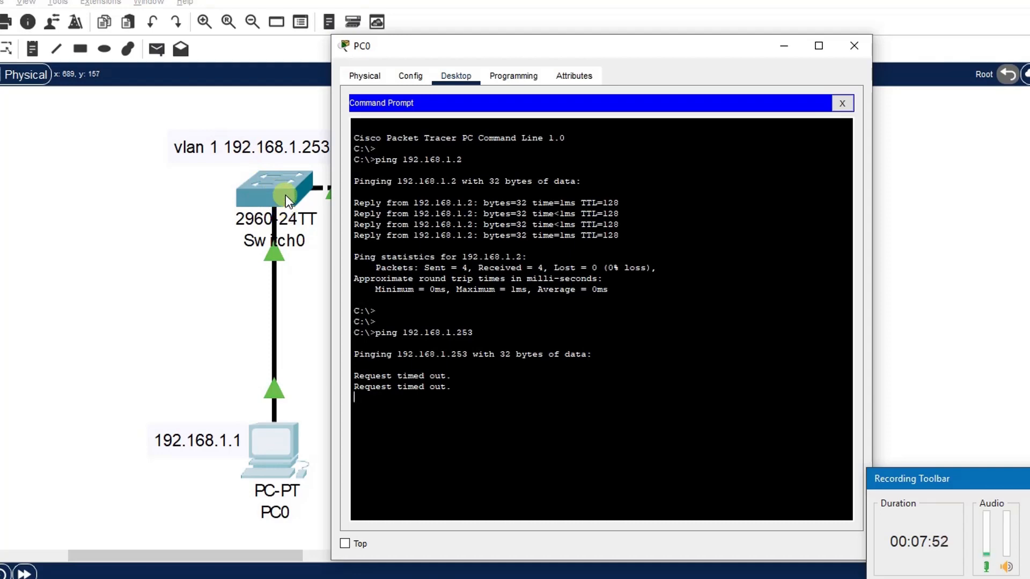
Step: Open Switch0's CLI and log in with the console password, then enter privileged EXEC mode with the enable password
{"action": "left_click", "coordinate": [285, 195]}
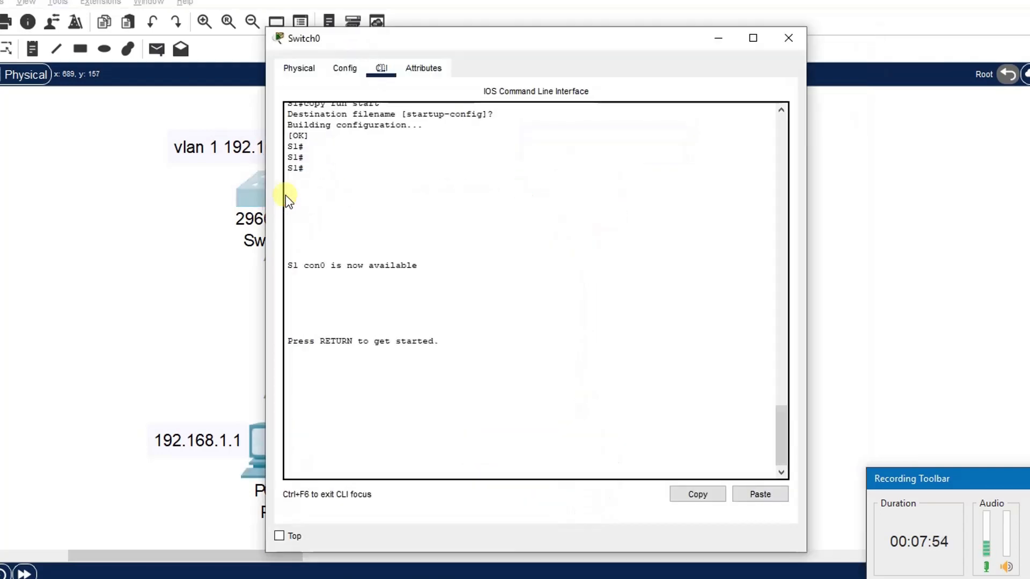
{"action": "left_click", "coordinate": [504, 423]}
{"action": "key", "text": "Return"}
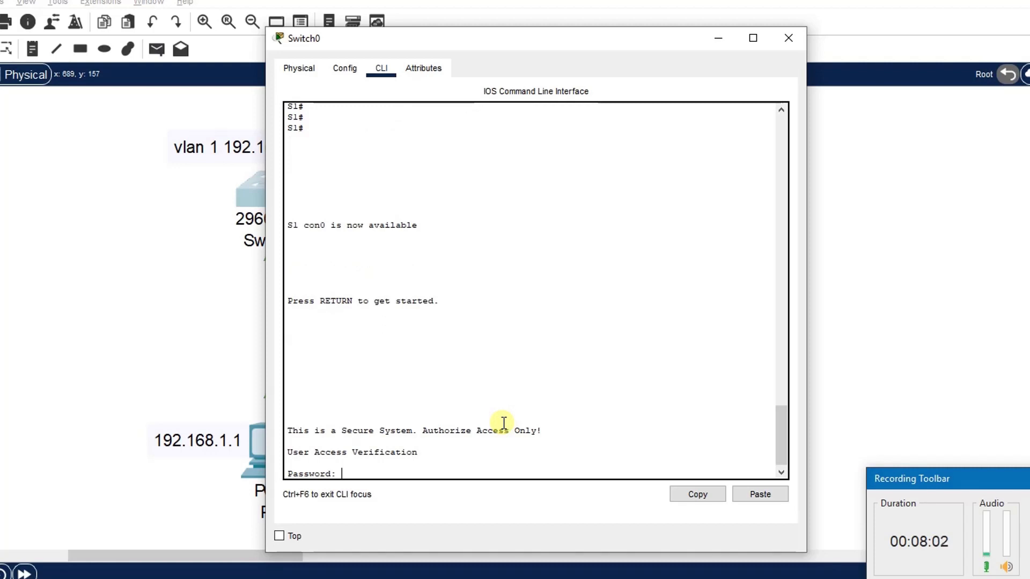
{"action": "key", "text": "Return"}
{"action": "type", "text": "en"}
{"action": "key", "text": "Return"}
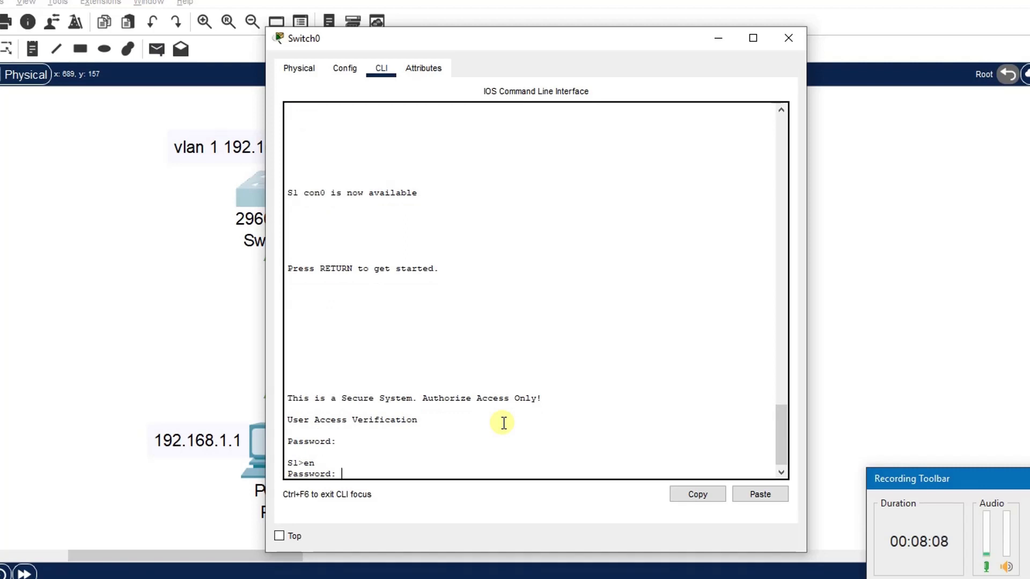
{"action": "key", "text": "Return"}
Step: Enter global configuration and assign interface VLAN 1 the IP address 192.168.1.253 with mask 255.255.255.0
{"action": "key", "text": "Return"}
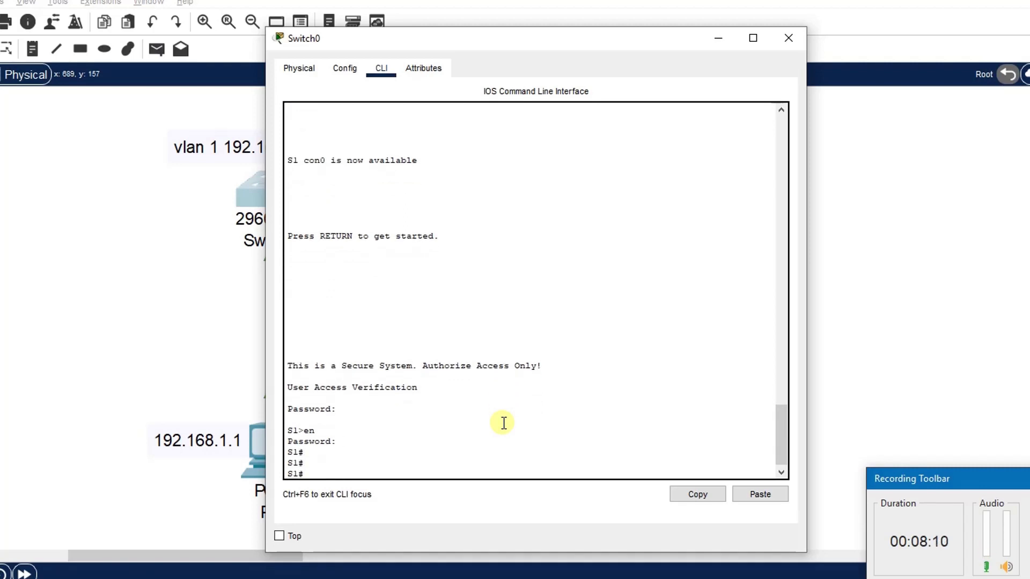
{"action": "type", "text": "conf t"}
{"action": "key", "text": "Return"}
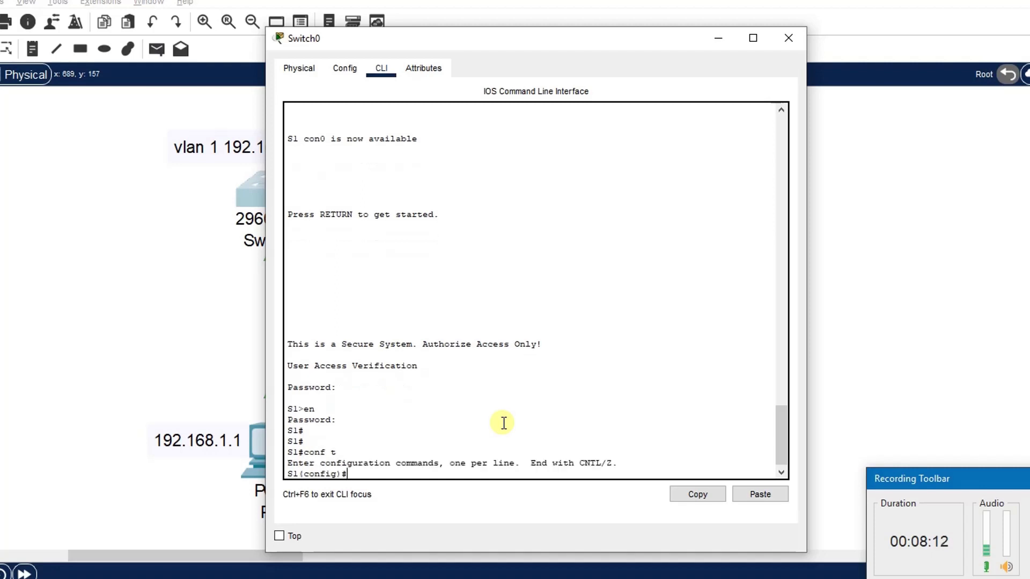
{"action": "type", "text": "int vlan 1"}
{"action": "key", "text": "Return"}
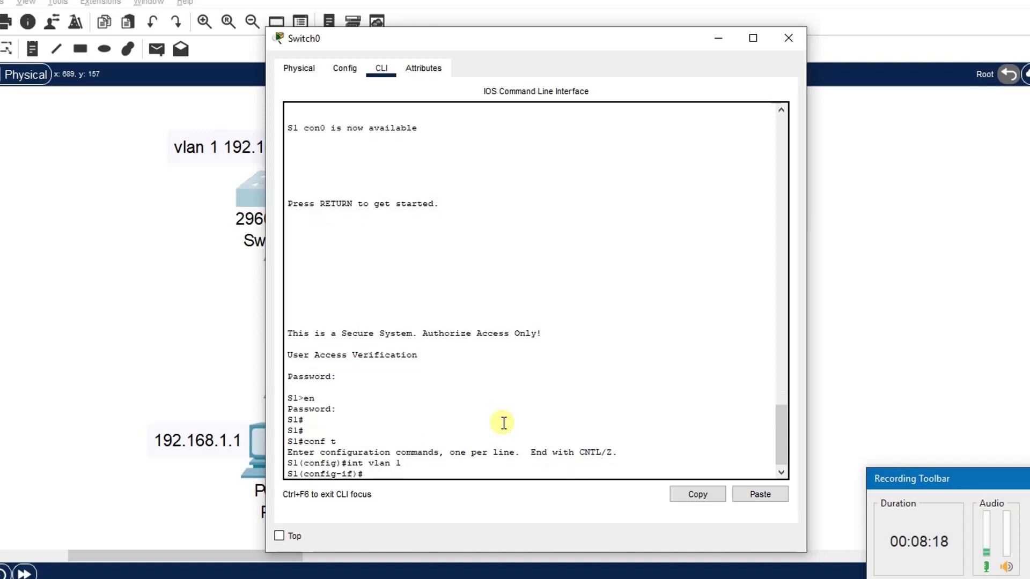
{"action": "type", "text": "ip add"}
{"action": "key", "text": "Tab"}
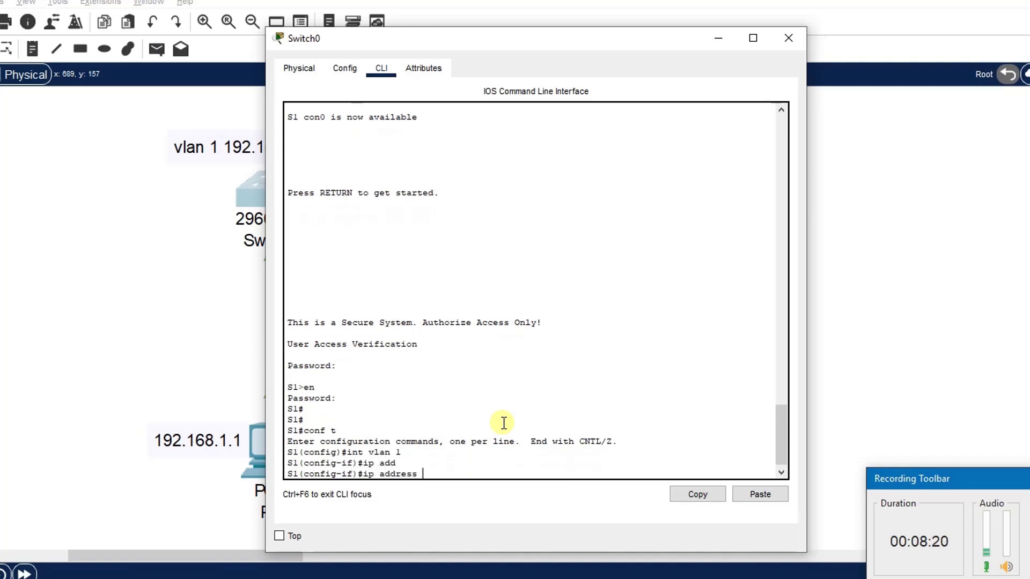
{"action": "type", "text": "192.168.1"}
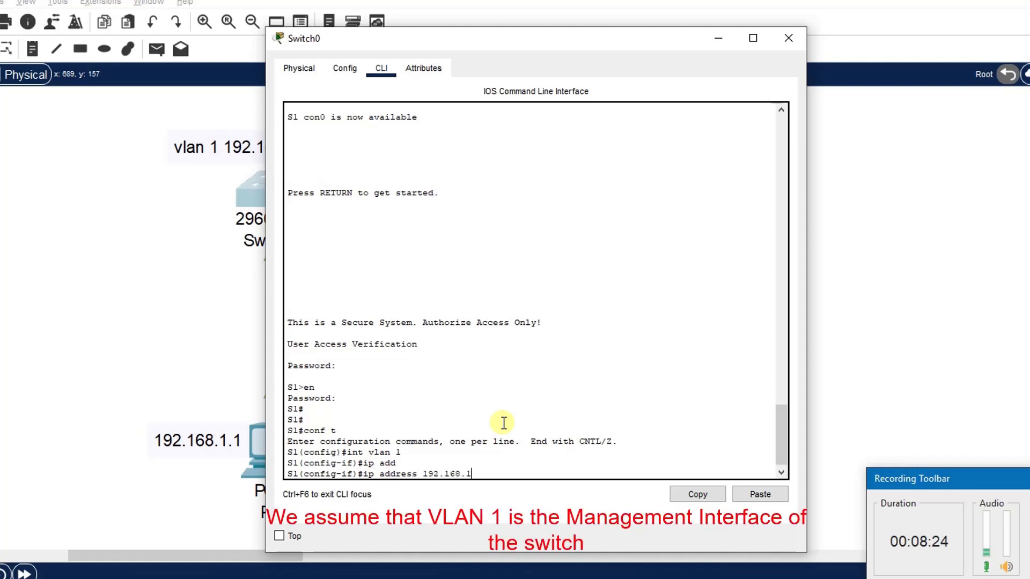
{"action": "type", "text": ".253 255.255.255."}
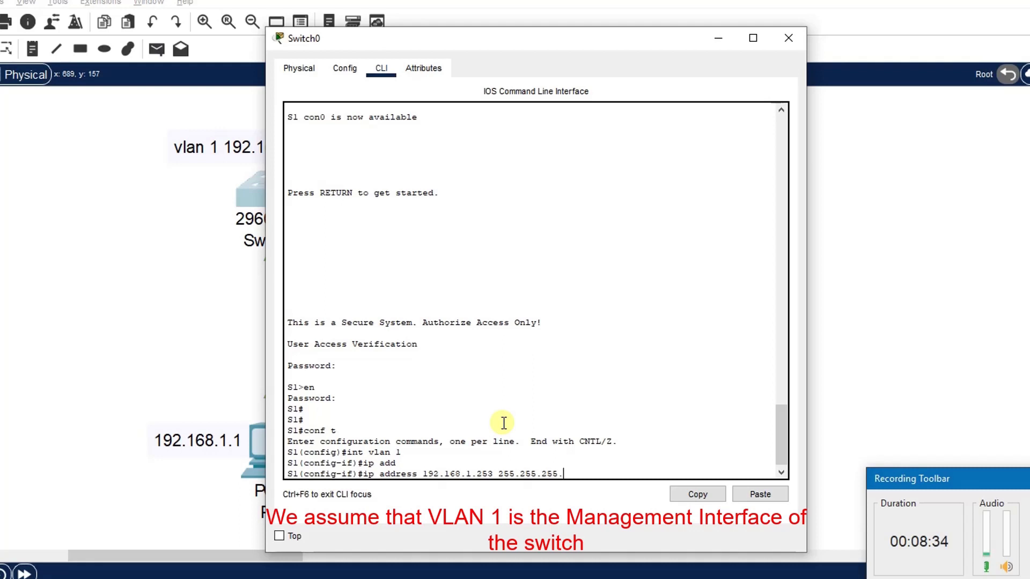
{"action": "type", "text": "0"}
{"action": "key", "text": "Return"}
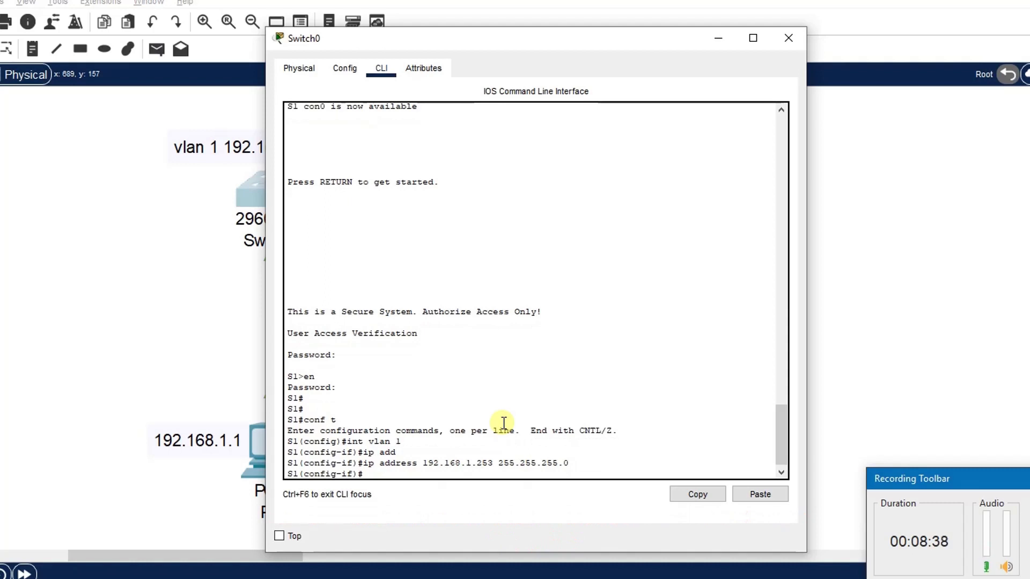
Step: Enable the VLAN 1 interface with no shutdown and close Switch0's window
{"action": "type", "text": "no shut"}
{"action": "key", "text": "Return"}
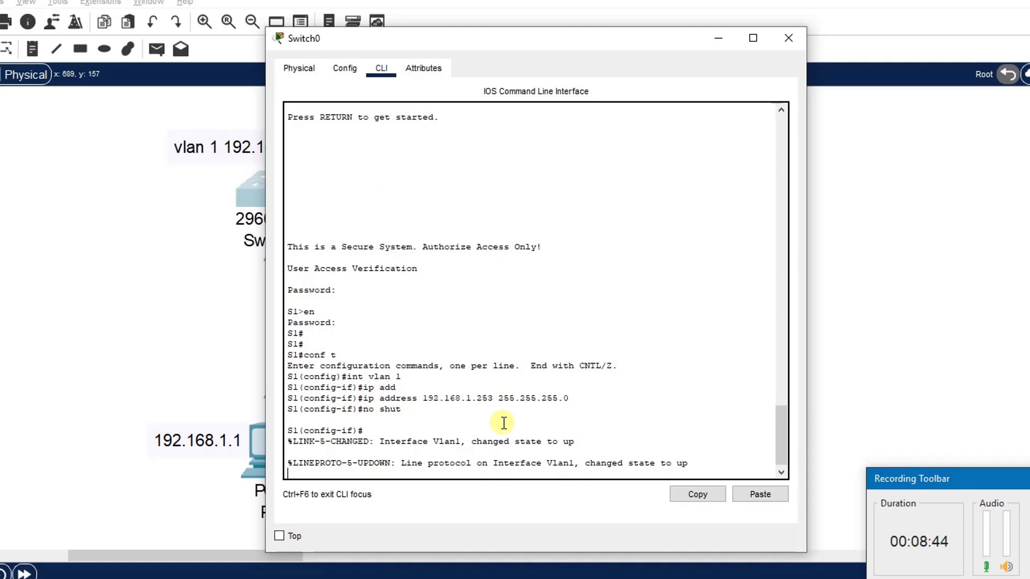
{"action": "key", "text": "Return"}
{"action": "key", "text": "Return"}
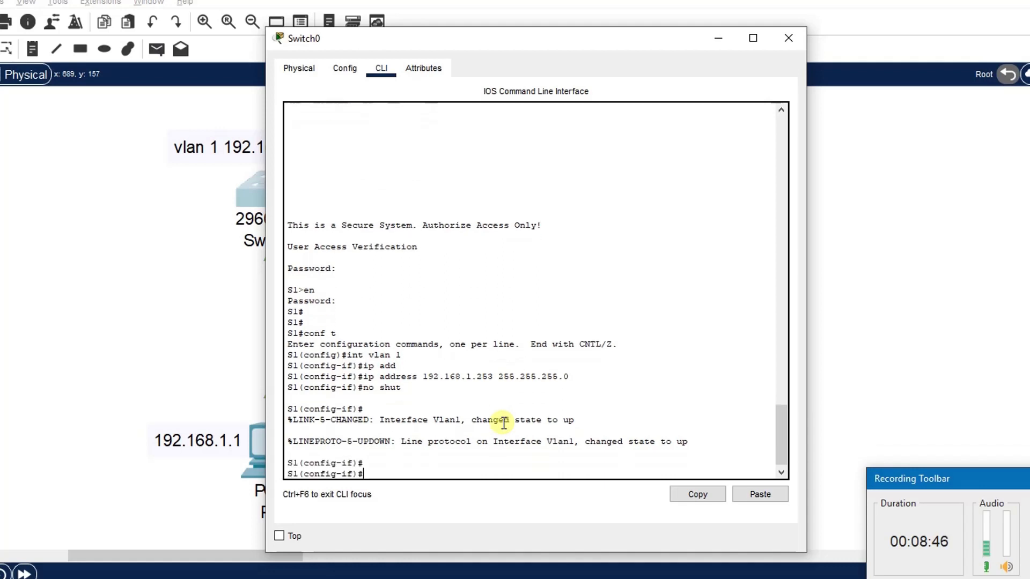
{"action": "left_click", "coordinate": [874, 192]}
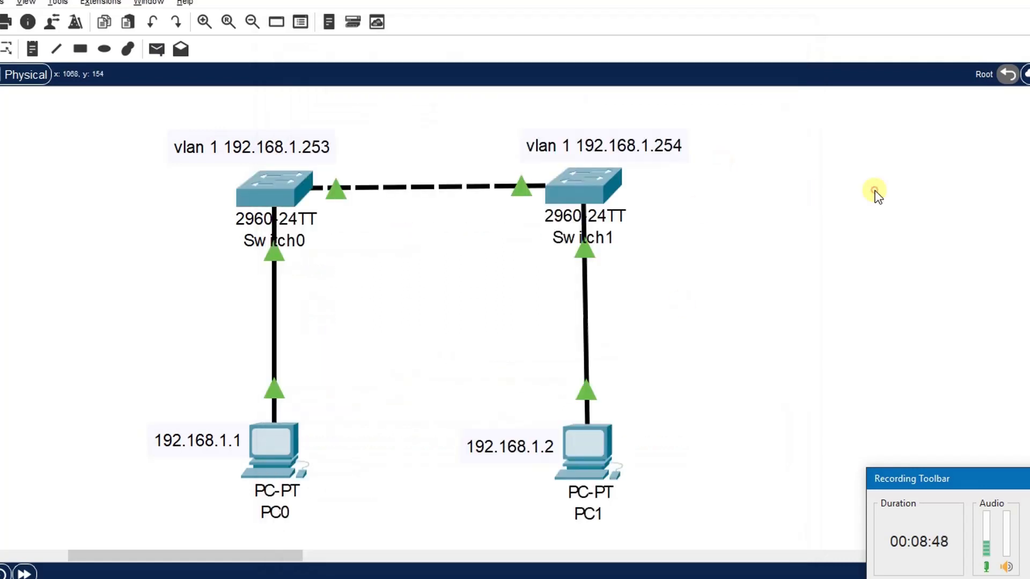
Step: Open Switch1's CLI, log in with the console password, and enter privileged EXEC mode with the enable password
{"action": "left_click", "coordinate": [567, 188]}
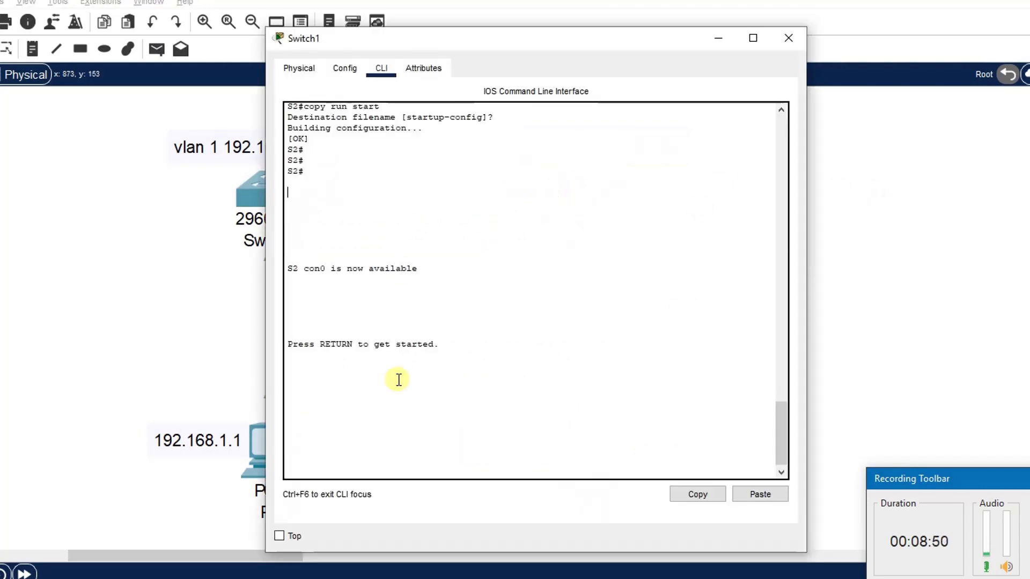
{"action": "key", "text": "Return"}
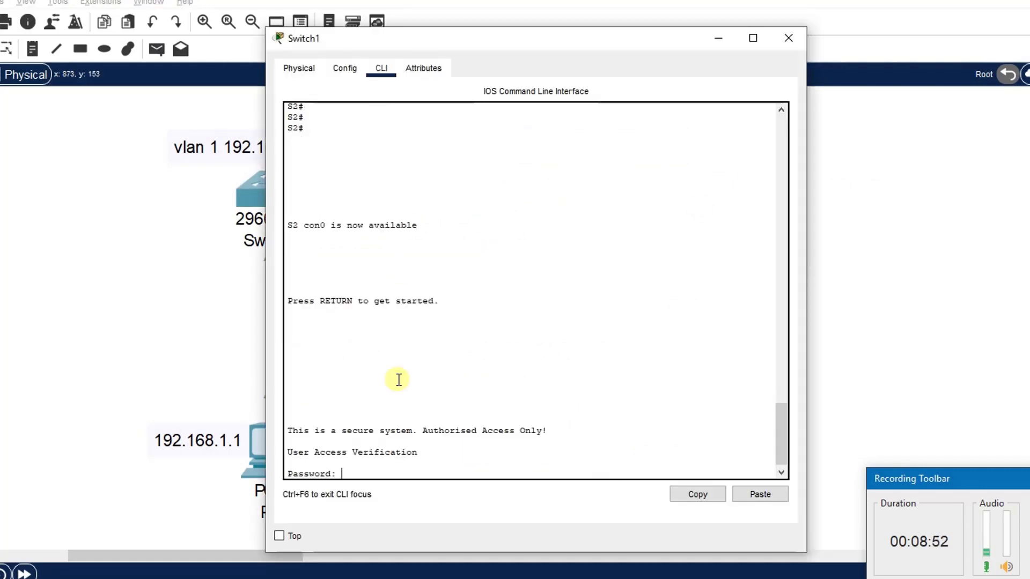
{"action": "key", "text": "Return"}
{"action": "type", "text": "en"}
{"action": "key", "text": "Return"}
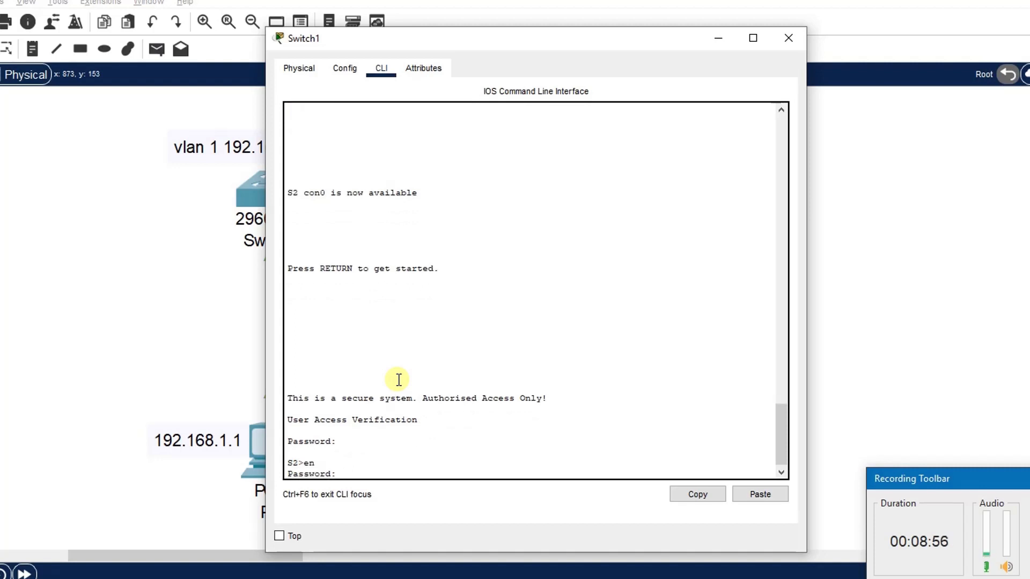
{"action": "key", "text": "Return"}
Step: Enter global configuration and assign interface VLAN 1 the IP address 192.168.1.254 with mask 255.255.255.0
{"action": "type", "text": "conf t"}
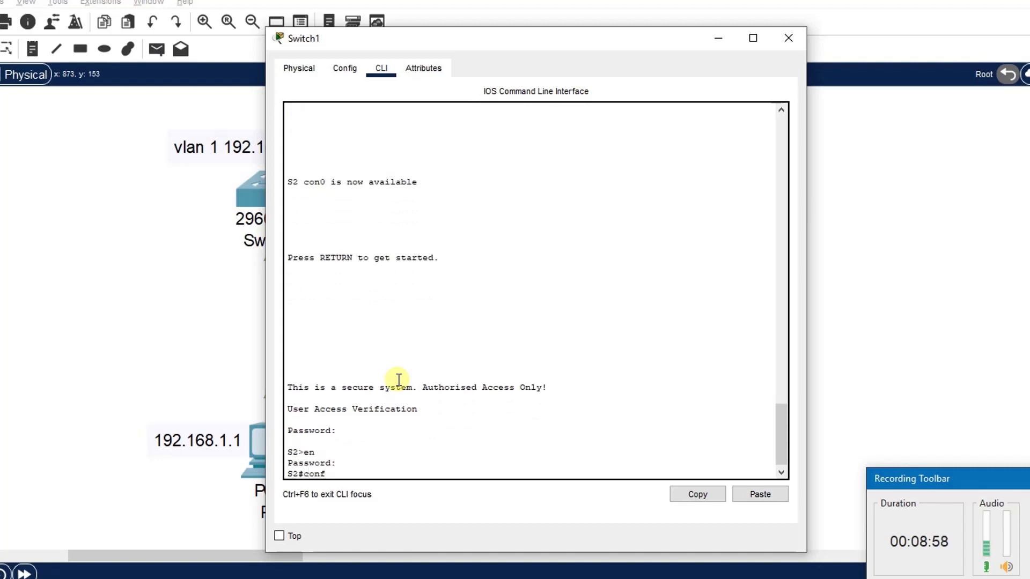
{"action": "key", "text": "Return"}
{"action": "type", "text": "int vl"}
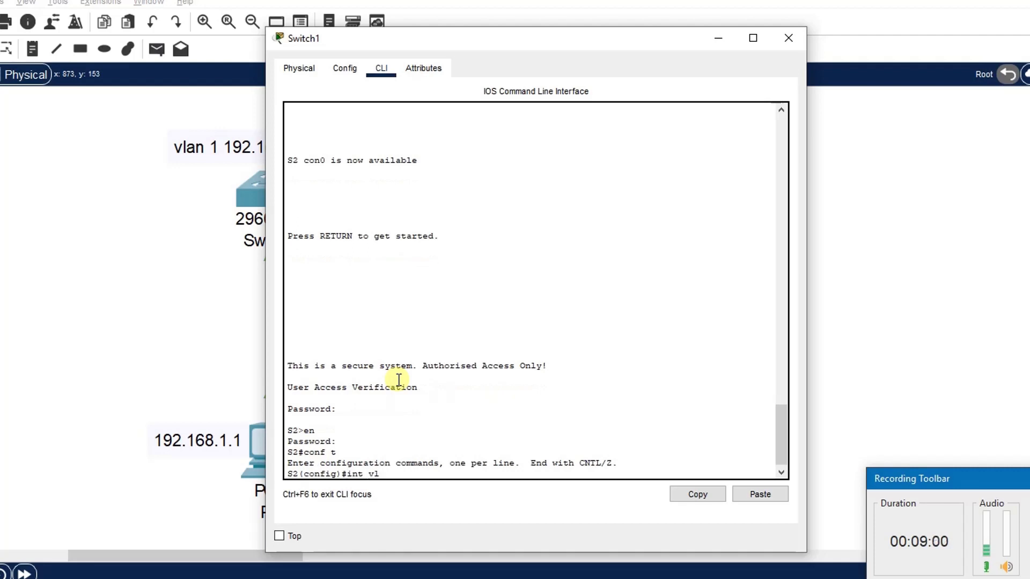
{"action": "type", "text": "an 1"}
{"action": "key", "text": "Return"}
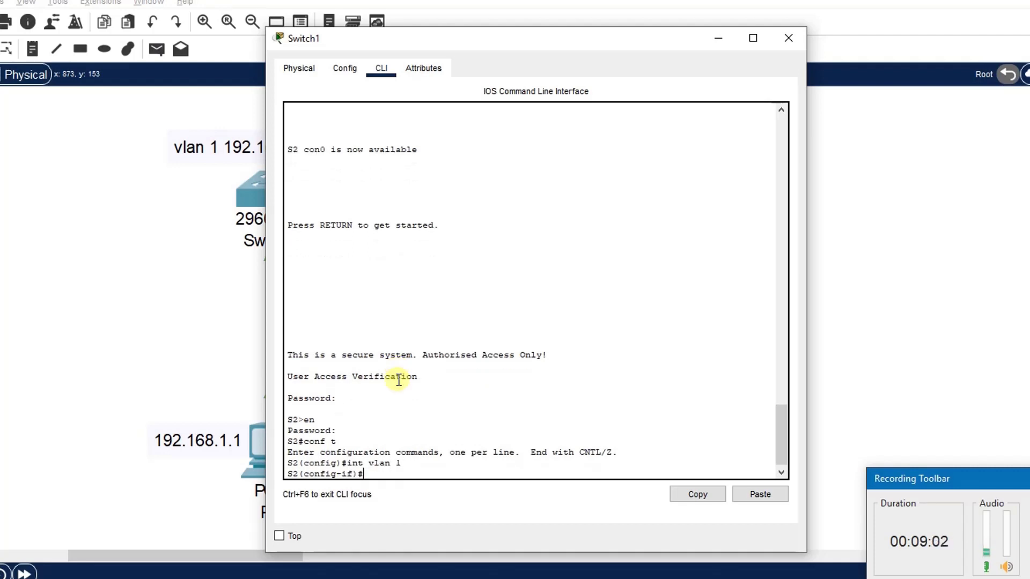
{"action": "type", "text": "ip add 192.168.1.254 2"}
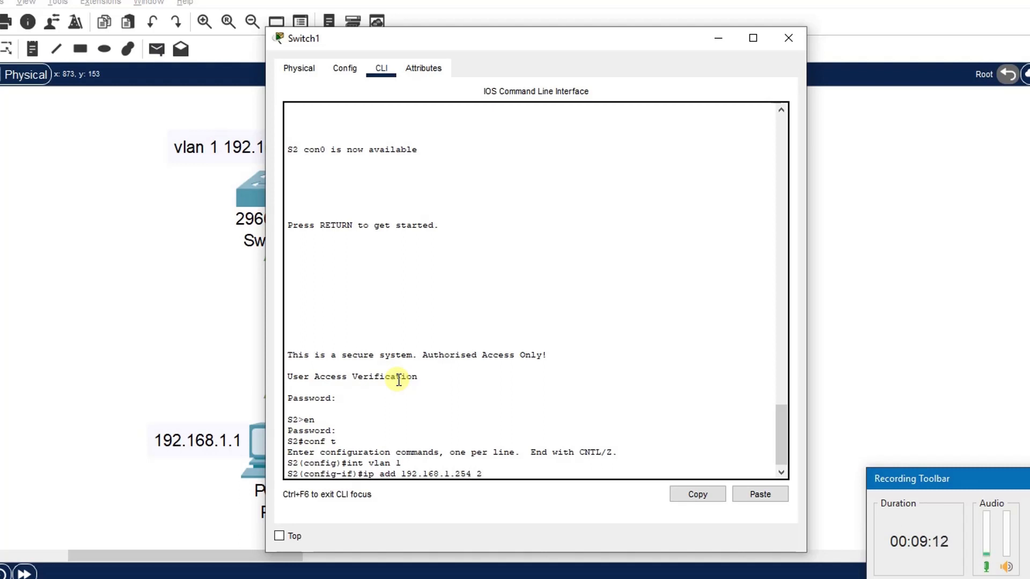
{"action": "type", "text": "55.255.255.0"}
{"action": "key", "text": "Return"}
Step: Enable the VLAN 1 interface with no shutdown, exit configuration mode, and close Switch1's window
{"action": "type", "text": "no shut"}
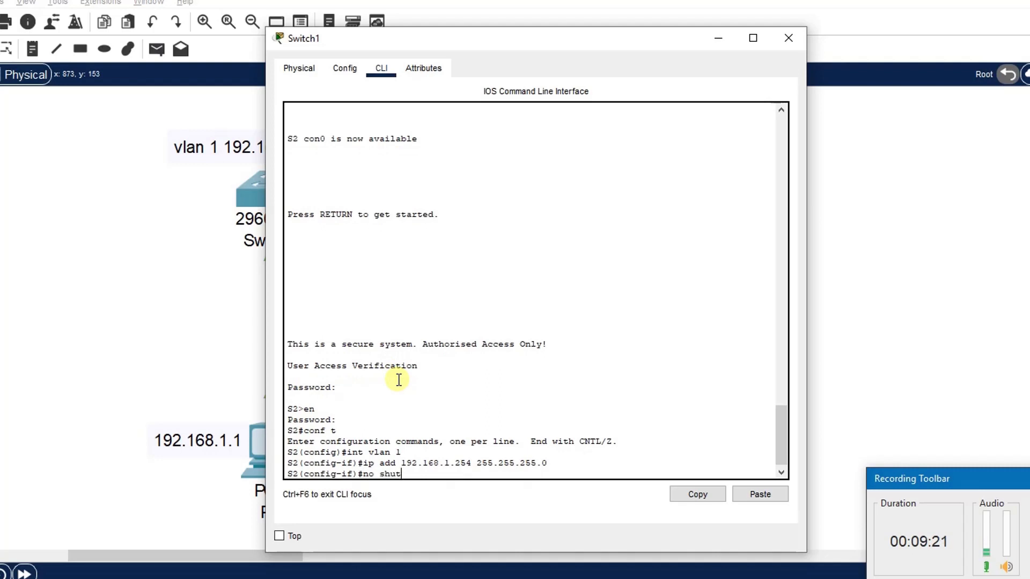
{"action": "key", "text": "Return"}
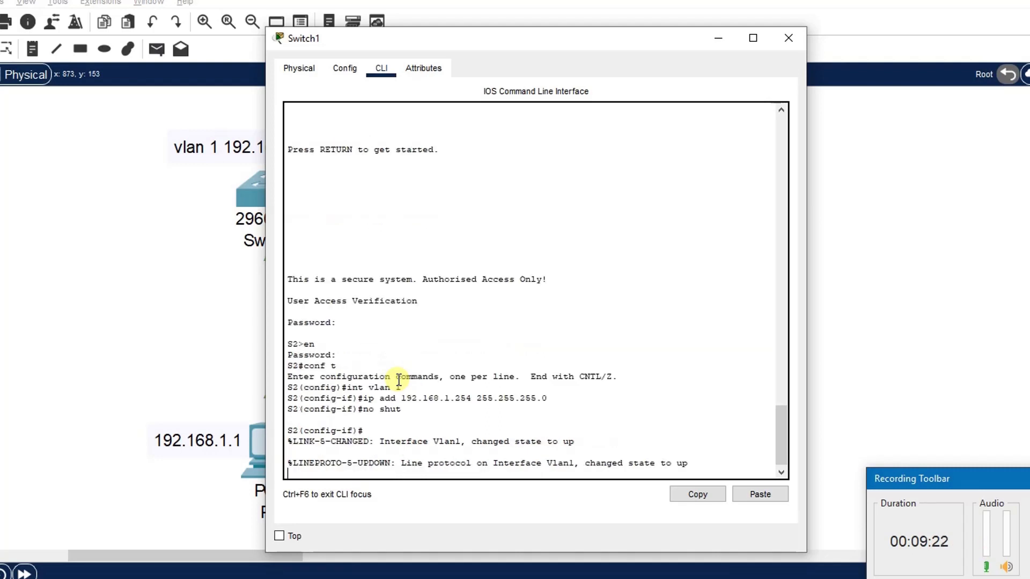
{"action": "key", "text": "Return"}
{"action": "key", "text": "Return"}
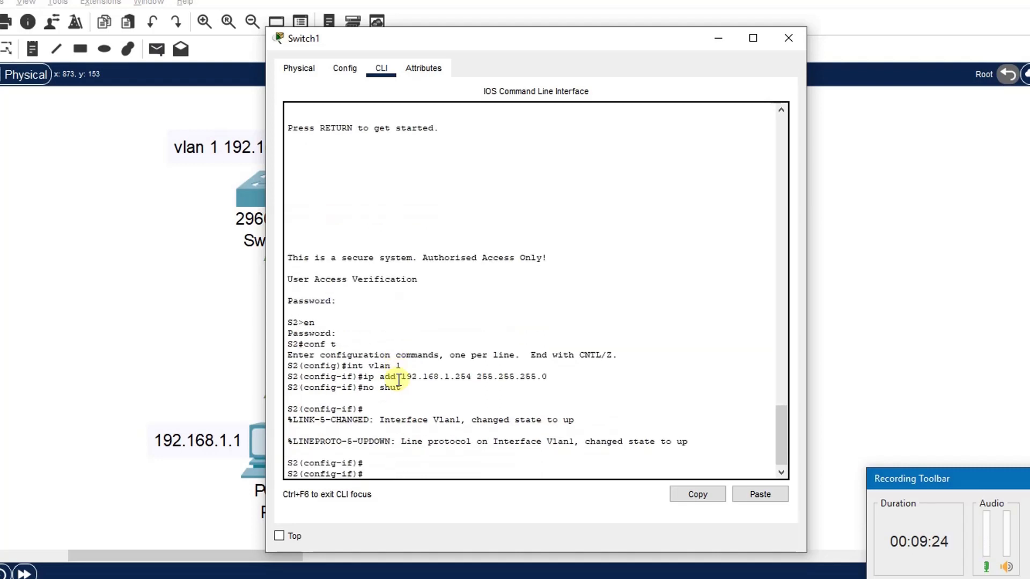
{"action": "type", "text": "exit"}
{"action": "key", "text": "Return"}
{"action": "key", "text": "Return"}
{"action": "type", "text": "exit"}
{"action": "key", "text": "Return"}
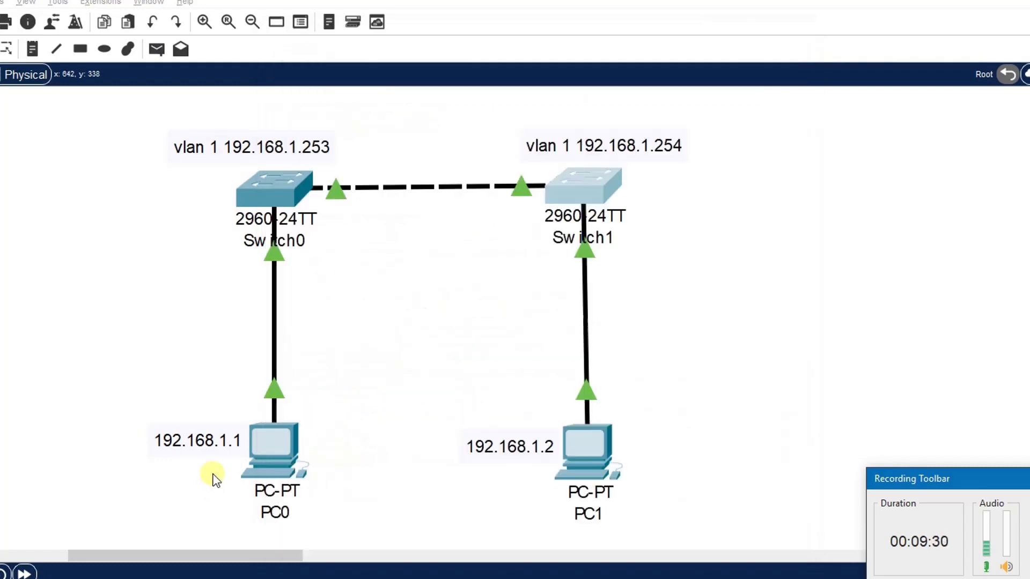
Step: Open PC0's command prompt and ping Switch0's management address 192.168.1.253 twice
{"action": "left_click", "coordinate": [212, 473]}
{"action": "left_click", "coordinate": [256, 451]}
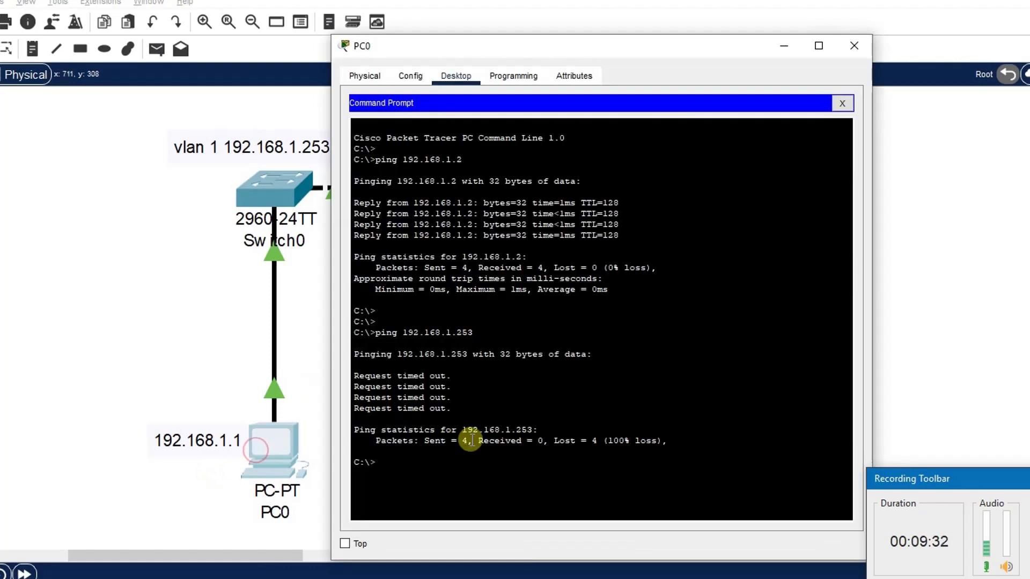
{"action": "key", "text": "Return"}
{"action": "key", "text": "Up"}
{"action": "key", "text": "Return"}
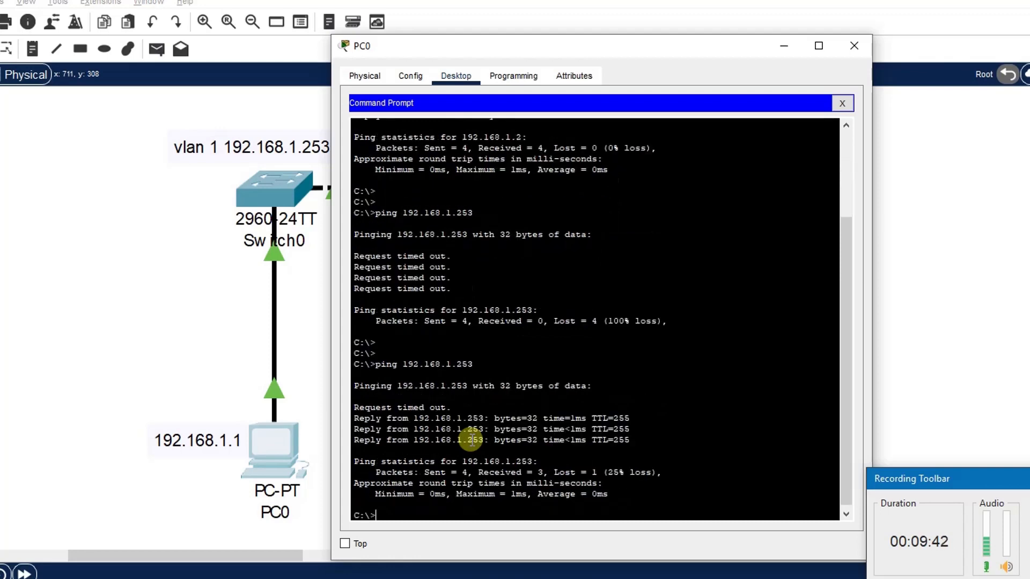
{"action": "key", "text": "Return"}
{"action": "key", "text": "Return"}
{"action": "key", "text": "Return"}
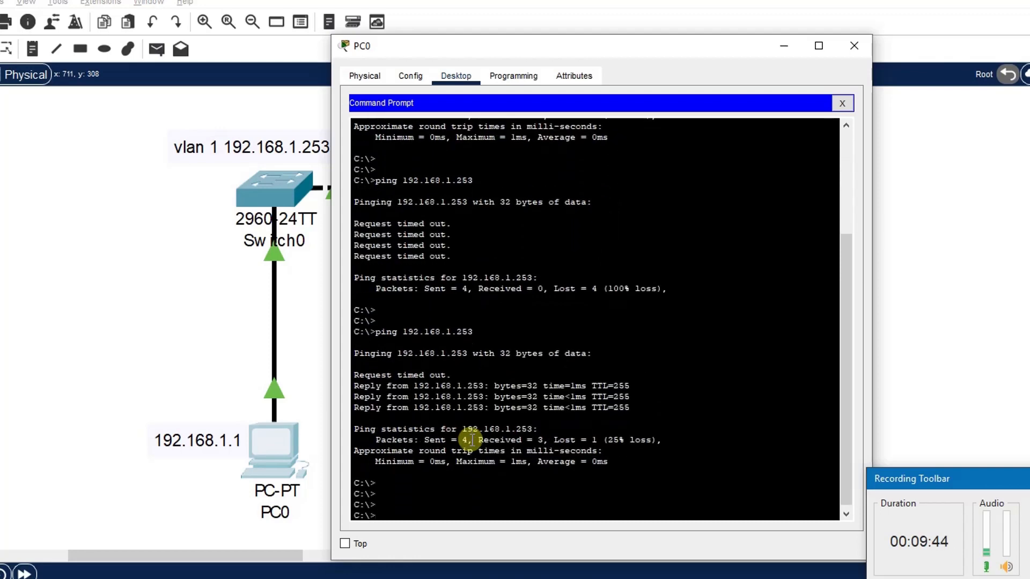
{"action": "key", "text": "Up"}
{"action": "key", "text": "Return"}
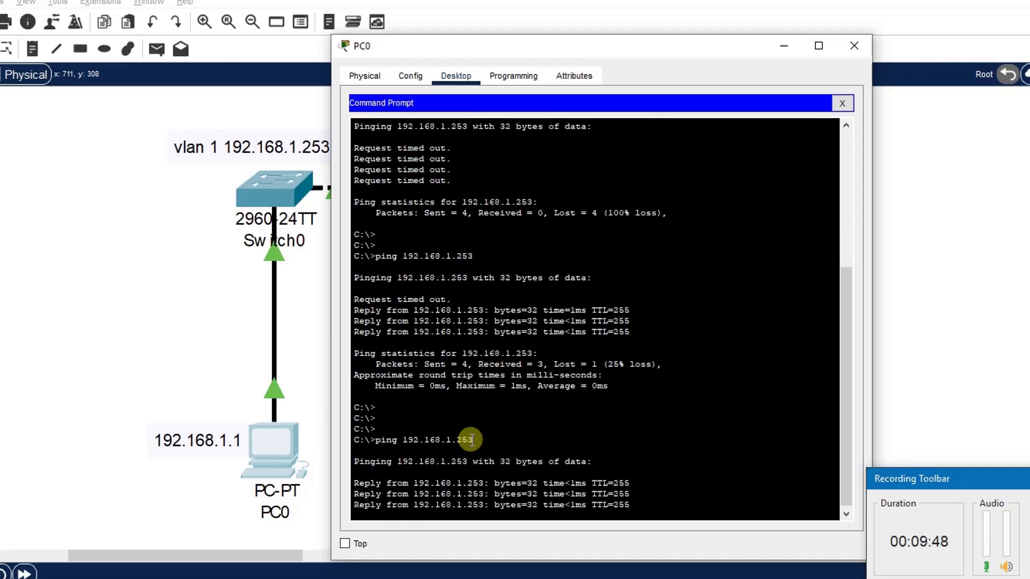
Step: Ping Switch1's management address 192.168.1.254 twice from PC0's command prompt
{"action": "key", "text": "Up"}
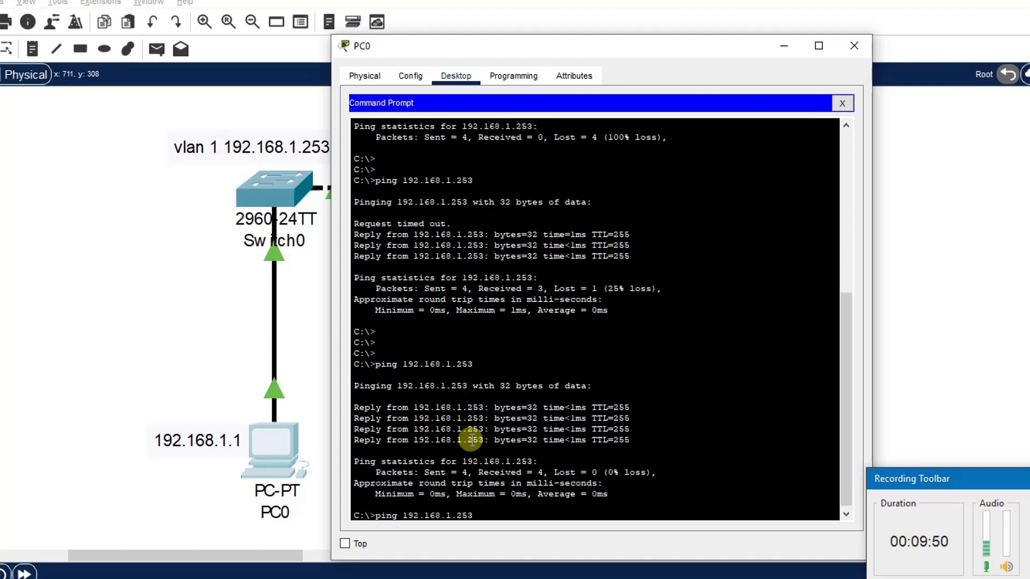
{"action": "key", "text": "BackSpace"}
{"action": "type", "text": "4"}
{"action": "key", "text": "Return"}
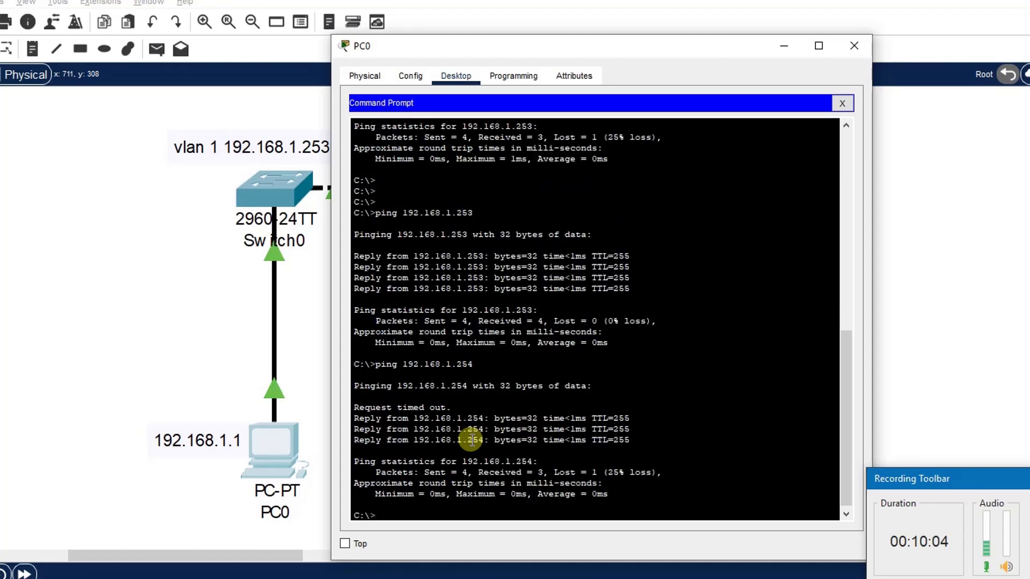
{"action": "key", "text": "Return"}
{"action": "key", "text": "Up"}
{"action": "key", "text": "Return"}
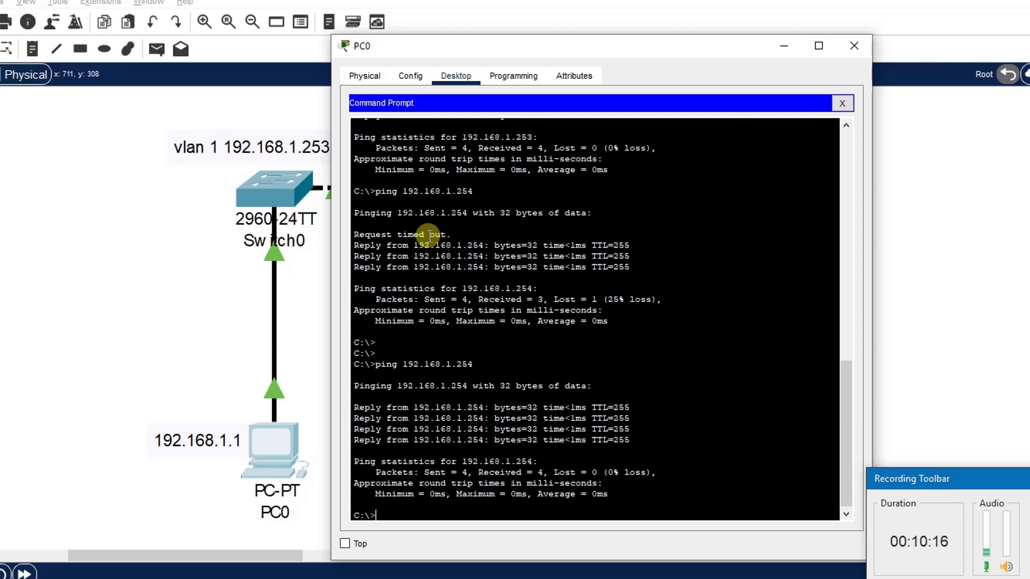
Step: Ping PC1 at 192.168.1.2 from PC0's command prompt
{"action": "key", "text": "Return"}
{"action": "key", "text": "Return"}
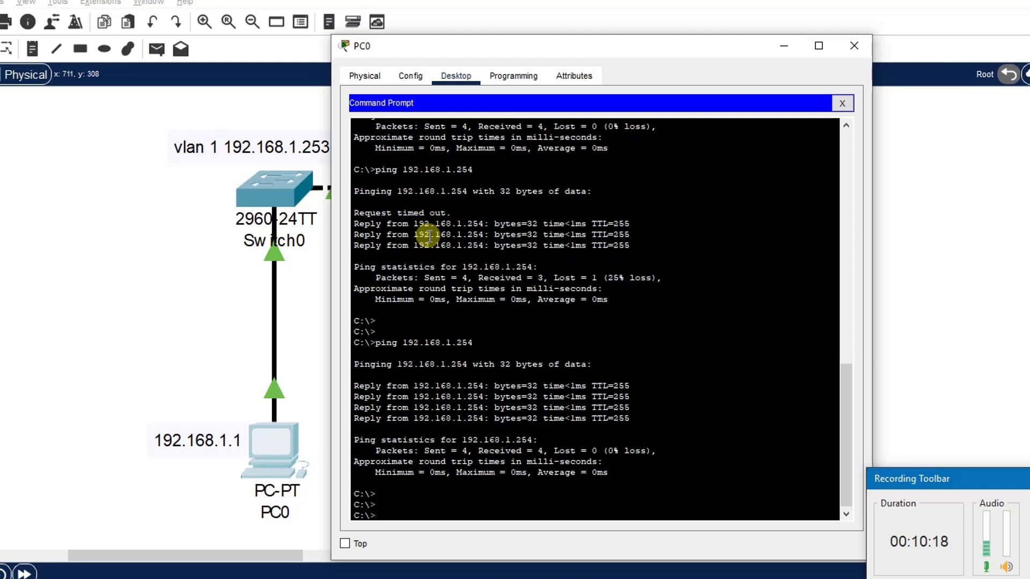
{"action": "type", "text": "ping "}
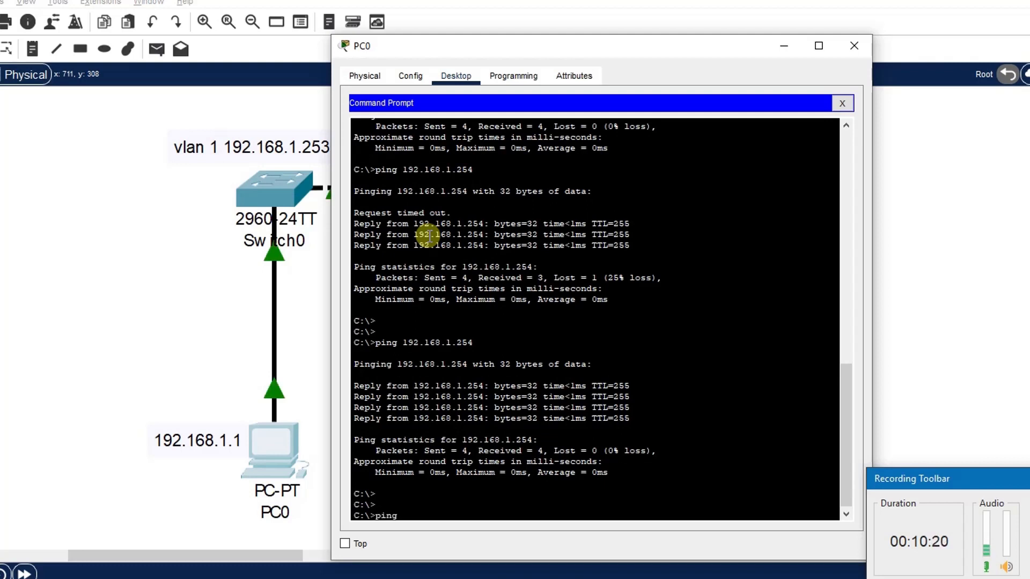
{"action": "type", "text": "1"}
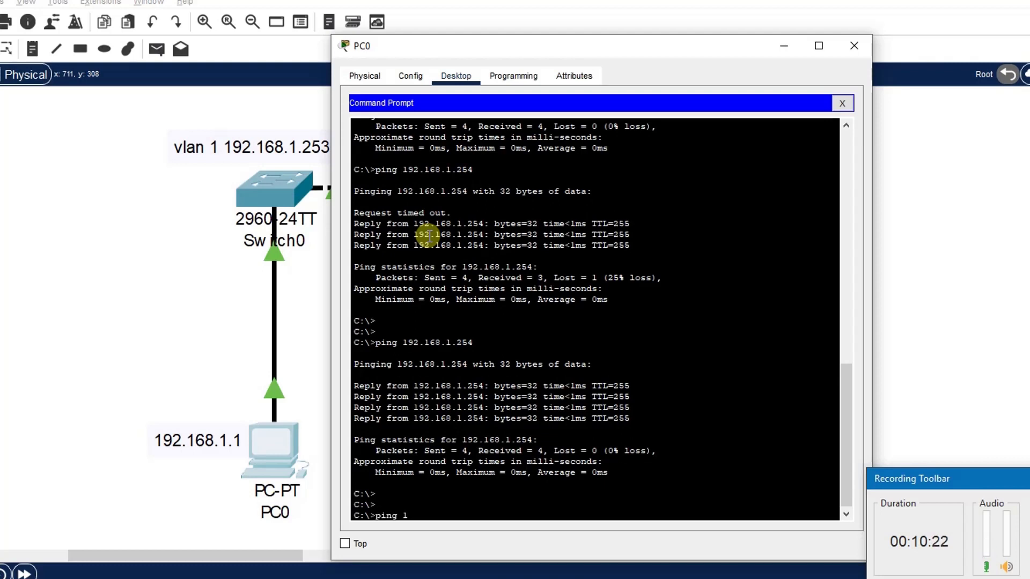
{"action": "type", "text": "92.168.1.2"}
{"action": "key", "text": "Return"}
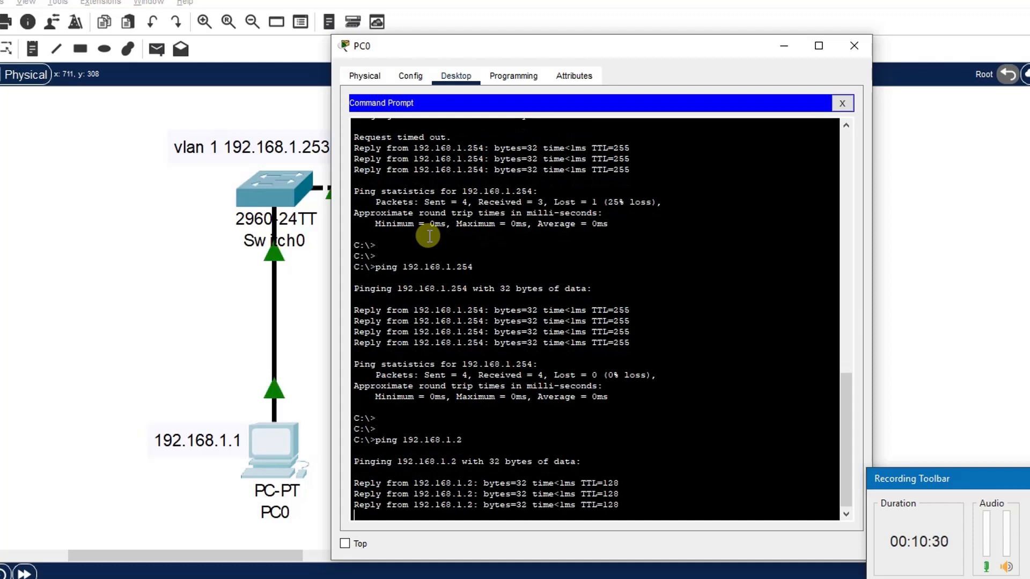
Step: Close PC0's window, open PC1's command prompt, ping PC0 at 192.168.1.1, and close the window
{"action": "left_click", "coordinate": [853, 47]}
{"action": "left_click", "coordinate": [595, 462]}
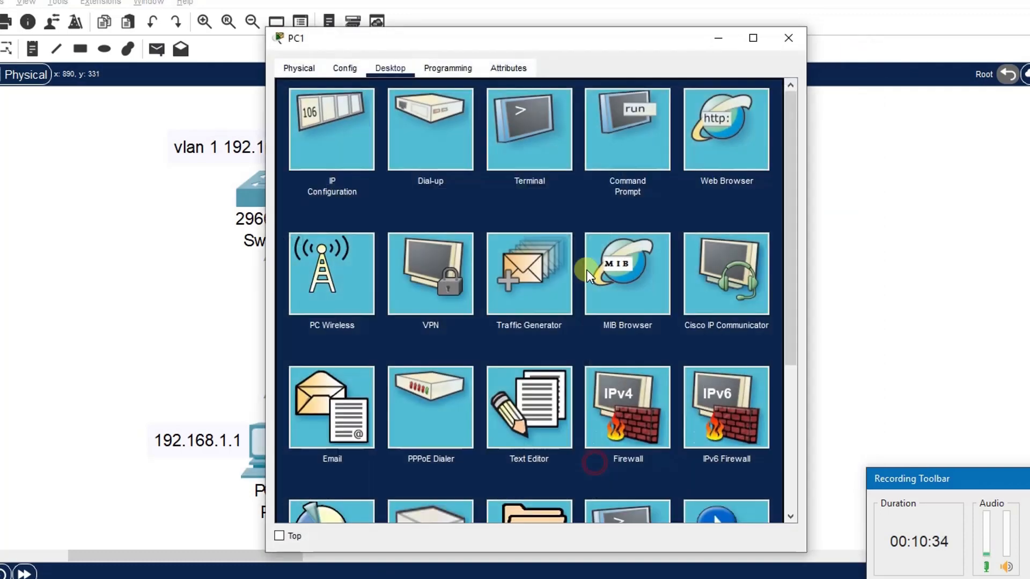
{"action": "left_click", "coordinate": [637, 155]}
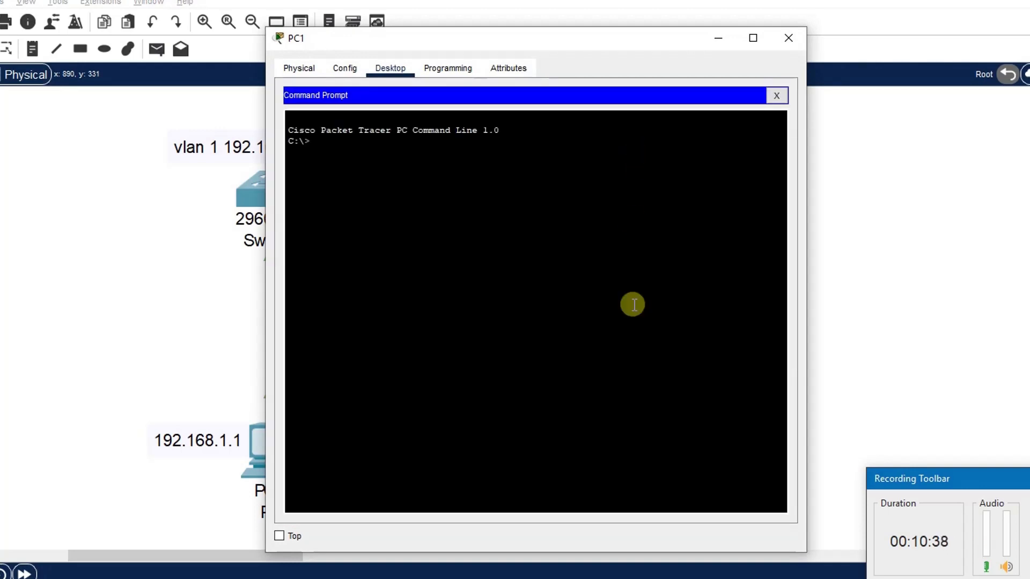
{"action": "key", "text": "Return"}
{"action": "type", "text": "ping 192.168."}
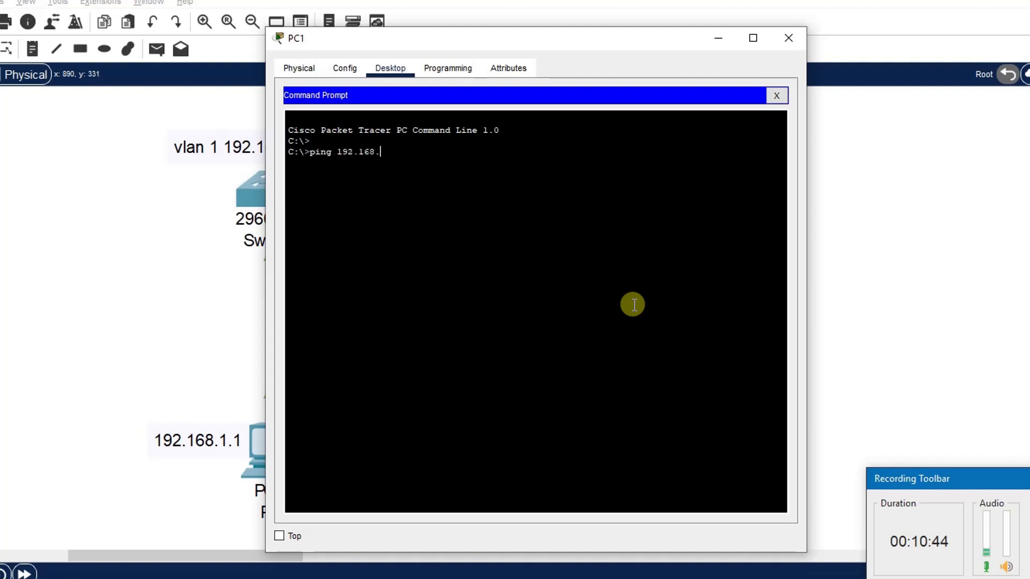
{"action": "type", "text": "1.1"}
{"action": "key", "text": "Return"}
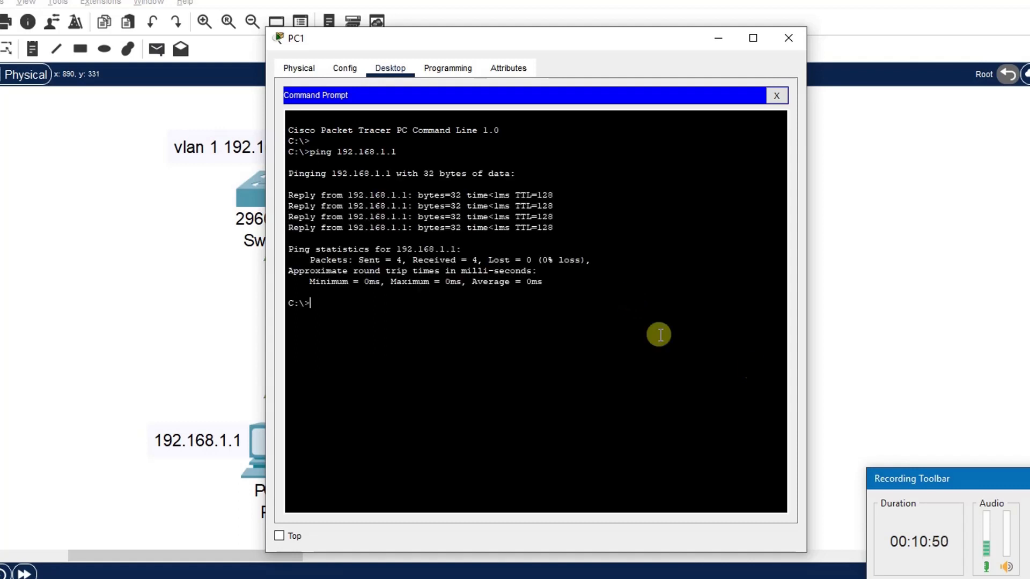
{"action": "left_click", "coordinate": [870, 368]}
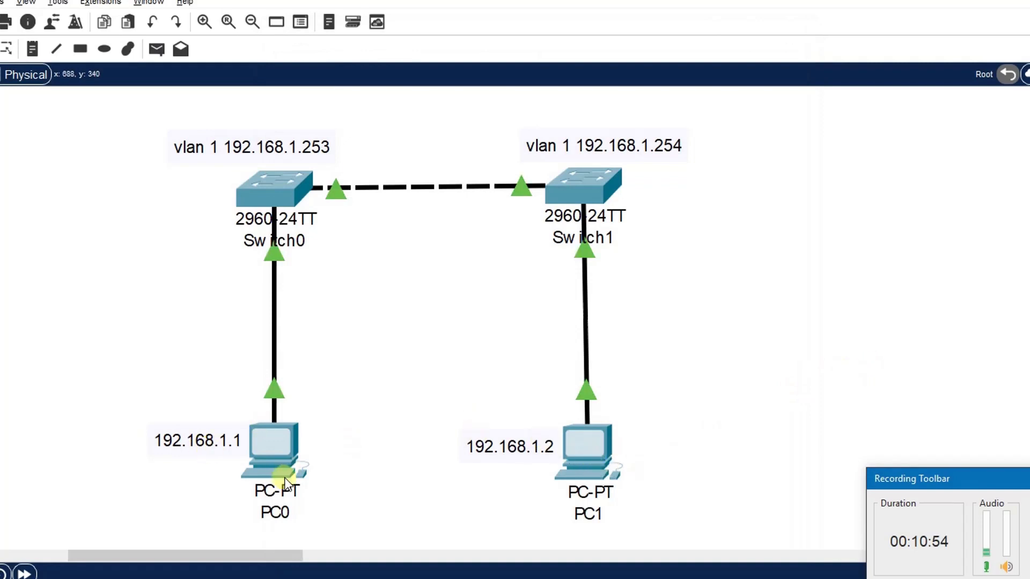
{"action": "mouse_move", "coordinate": [281, 481]}
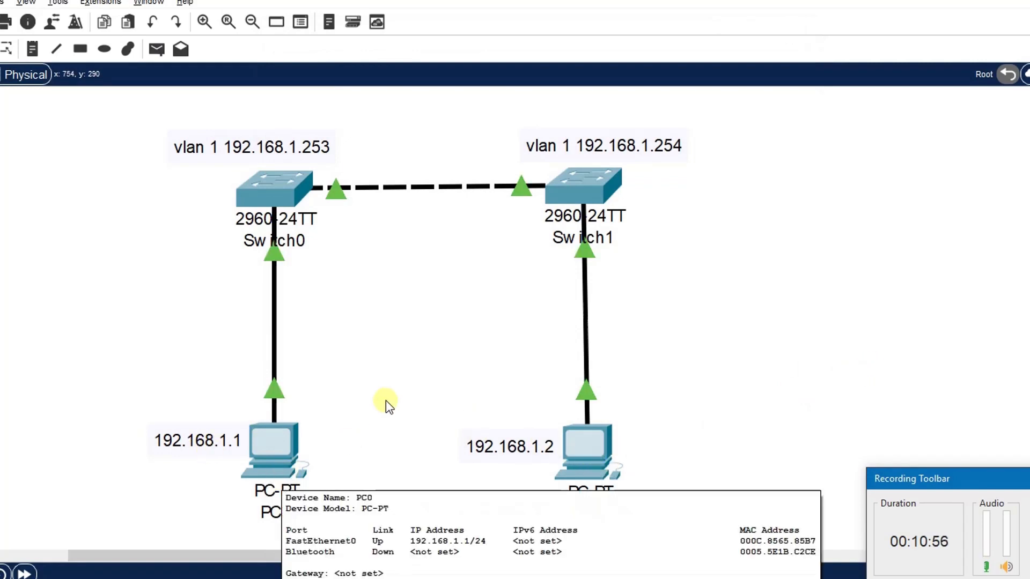